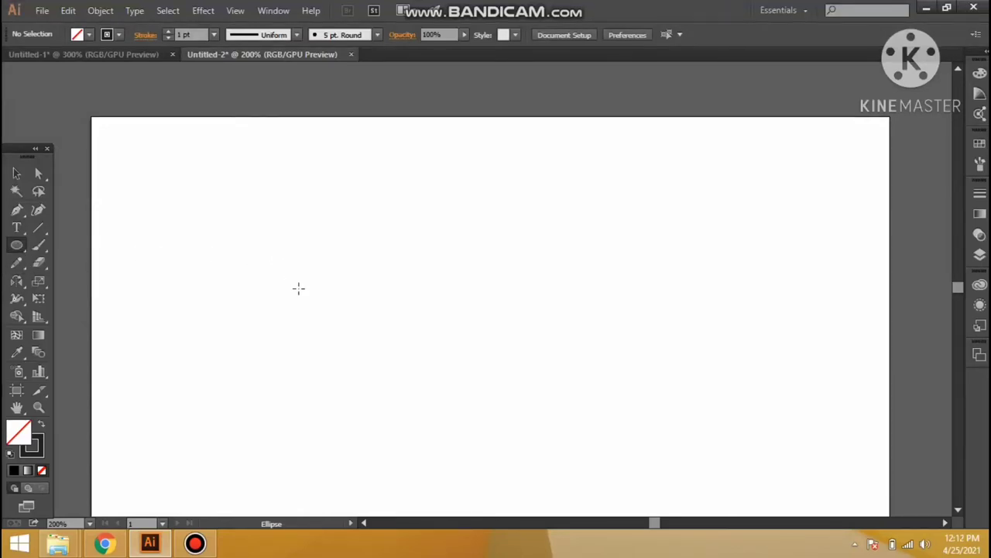
# Draw a circle and scale concentric smaller and medium copies around its centre, zooming in.
pyautogui.moveTo(280, 257); pyautogui.dragTo(371, 346)
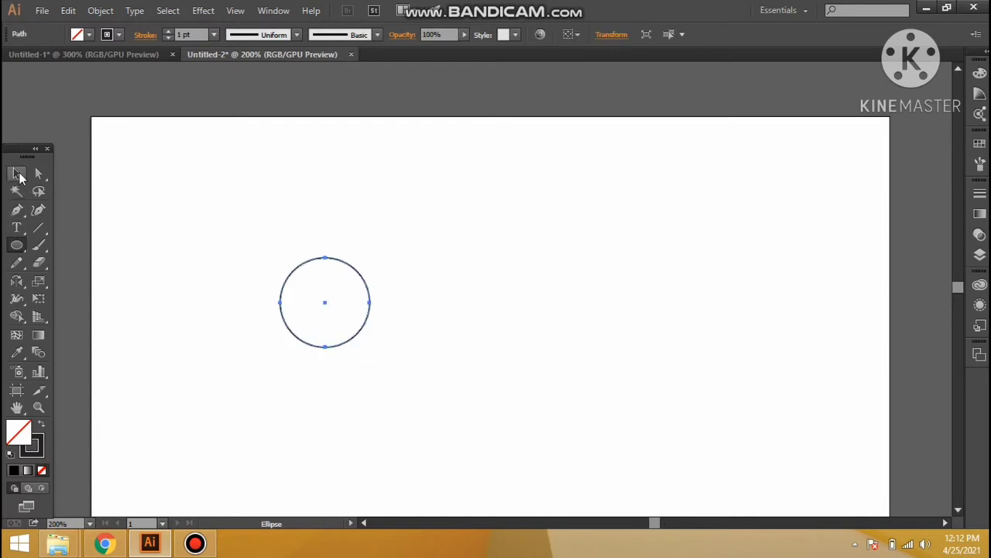
pyautogui.click(18, 174)
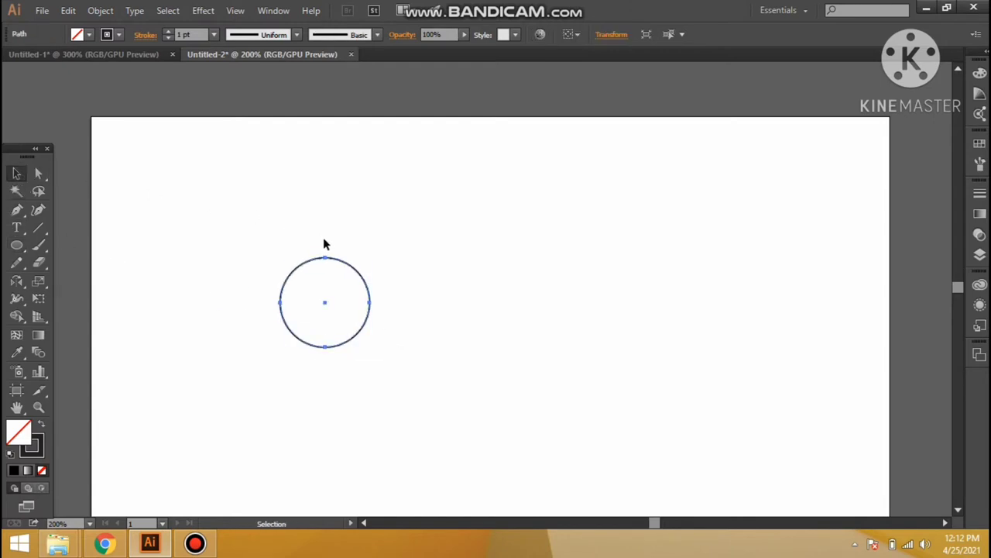
pyautogui.click(358, 267)
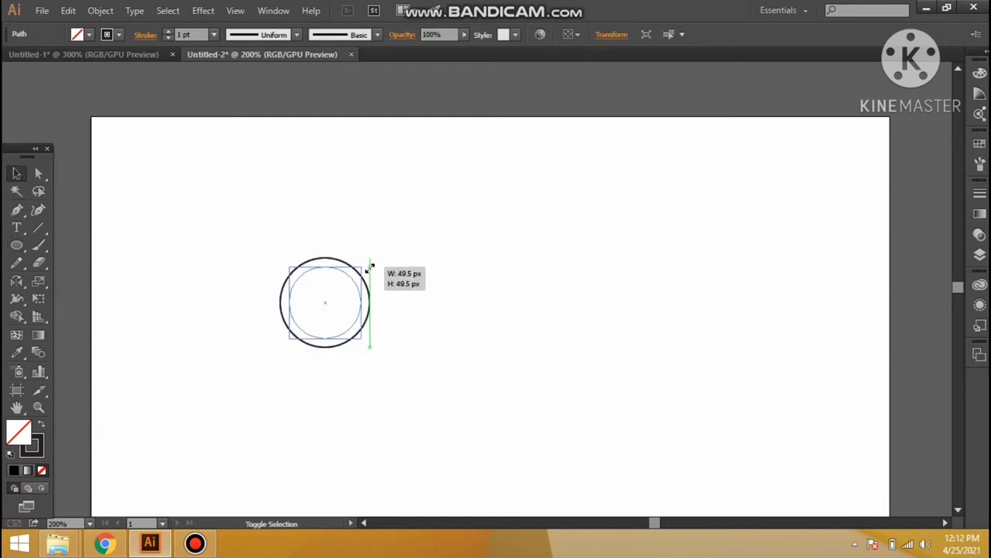
pyautogui.moveTo(371, 258); pyautogui.dragTo(356, 295)
pyautogui.hotkey('ctrl', '=')
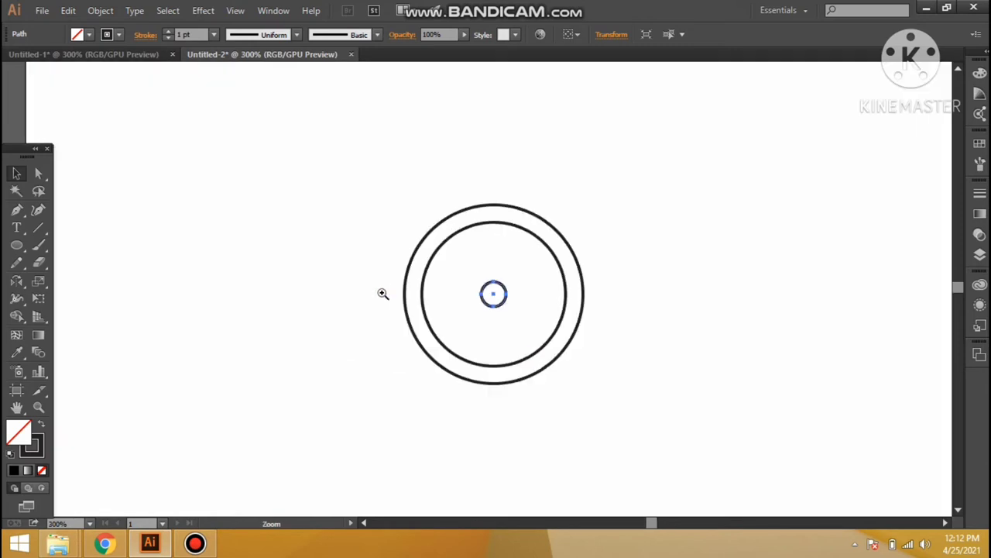
pyautogui.click(382, 292)
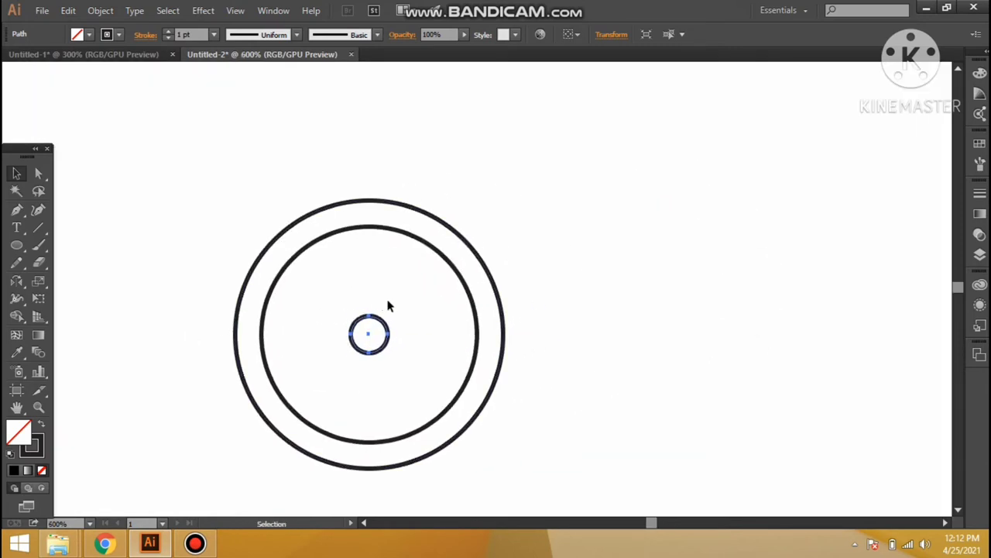
pyautogui.moveTo(391, 316); pyautogui.dragTo(425, 279)
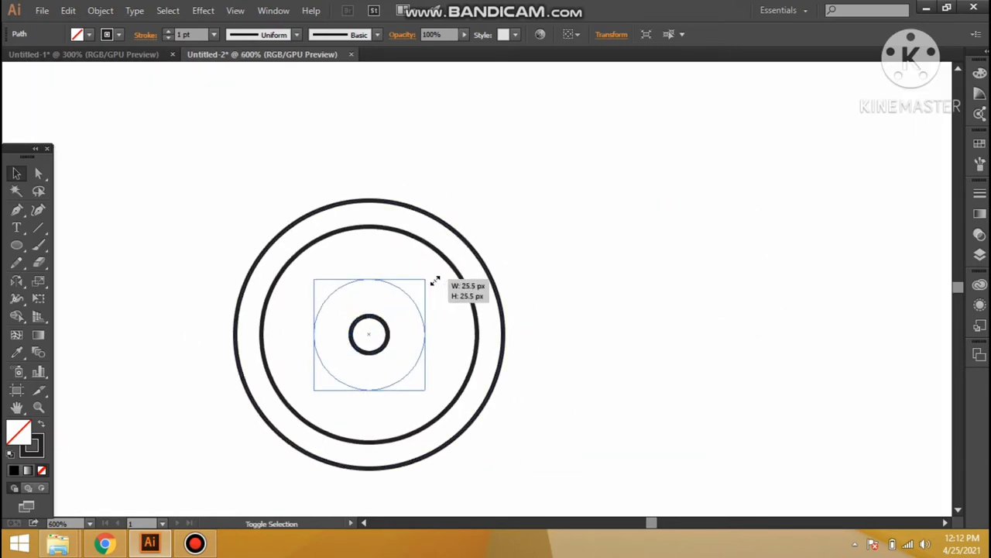
# Fill the medium circle with yellow FFD400.
pyautogui.doubleClick(18, 432)
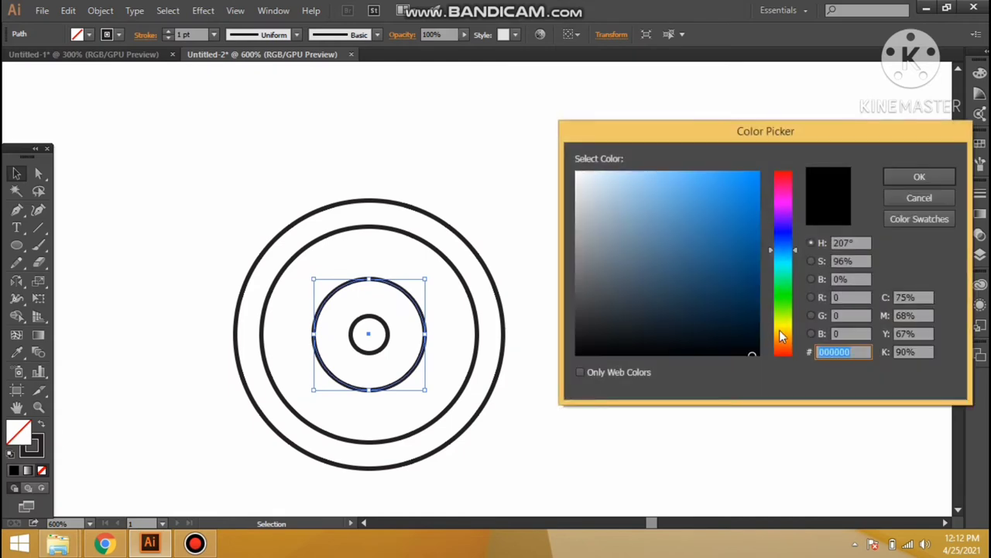
pyautogui.click(783, 331)
pyautogui.click(739, 209)
pyautogui.click(756, 180)
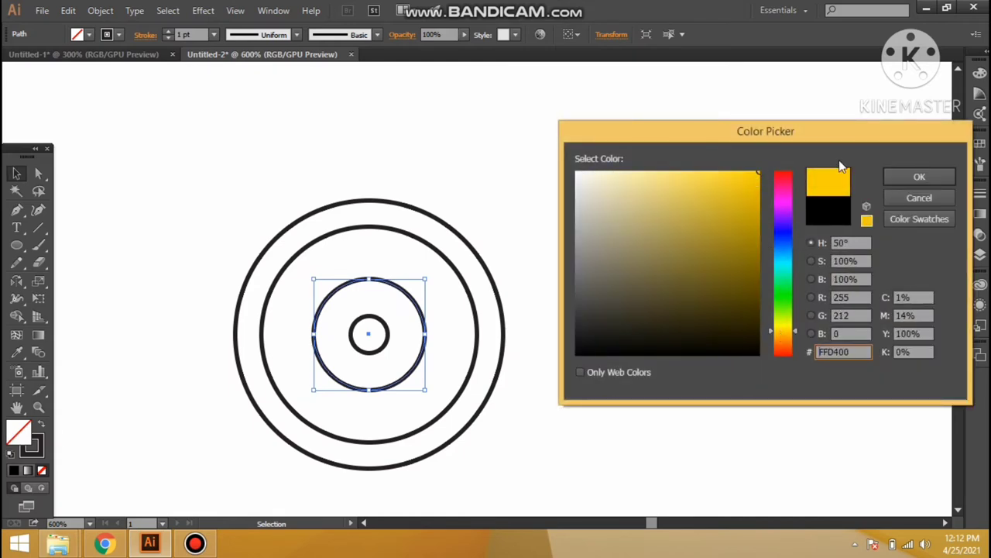
pyautogui.click(898, 179)
pyautogui.click(318, 309)
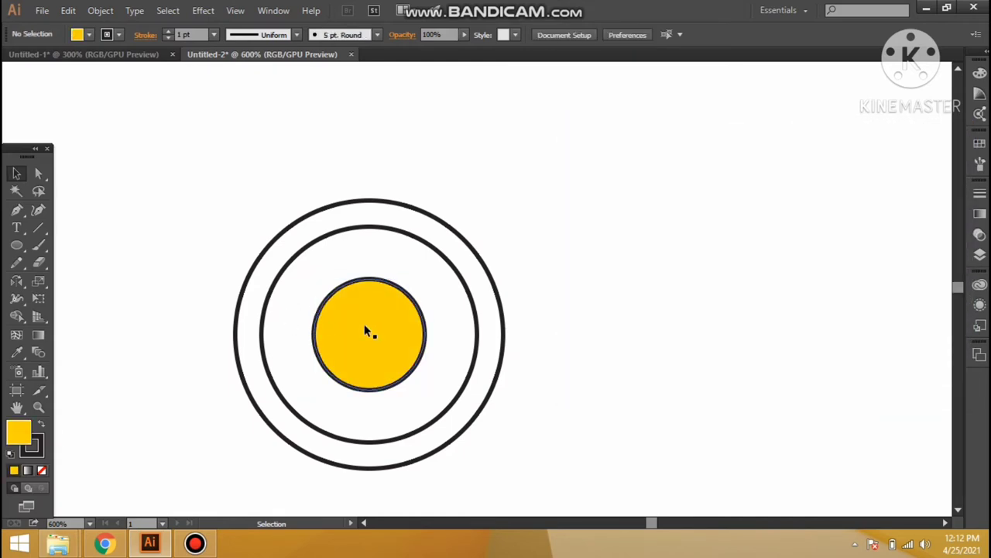
# Fill the small centre circle with near-black.
pyautogui.click(377, 312)
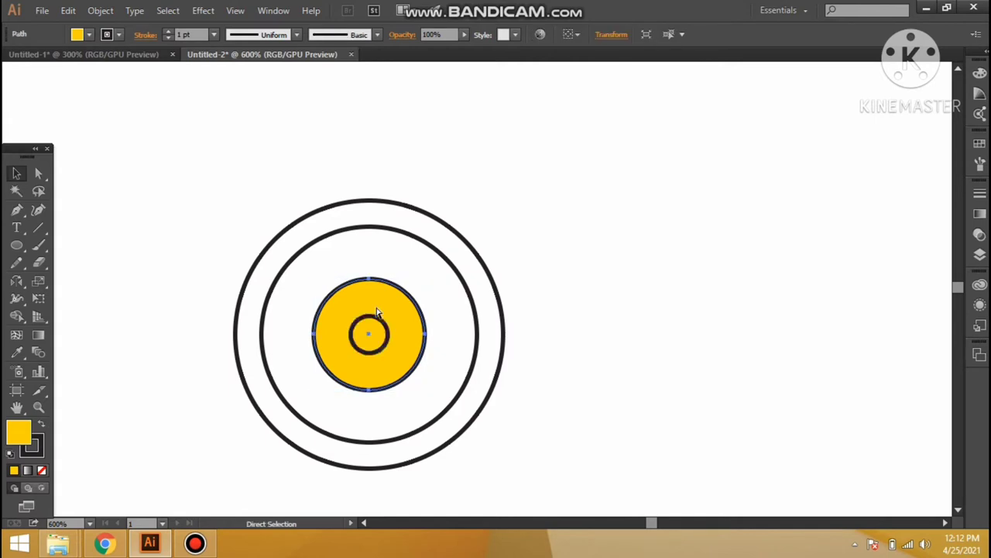
pyautogui.click(387, 331)
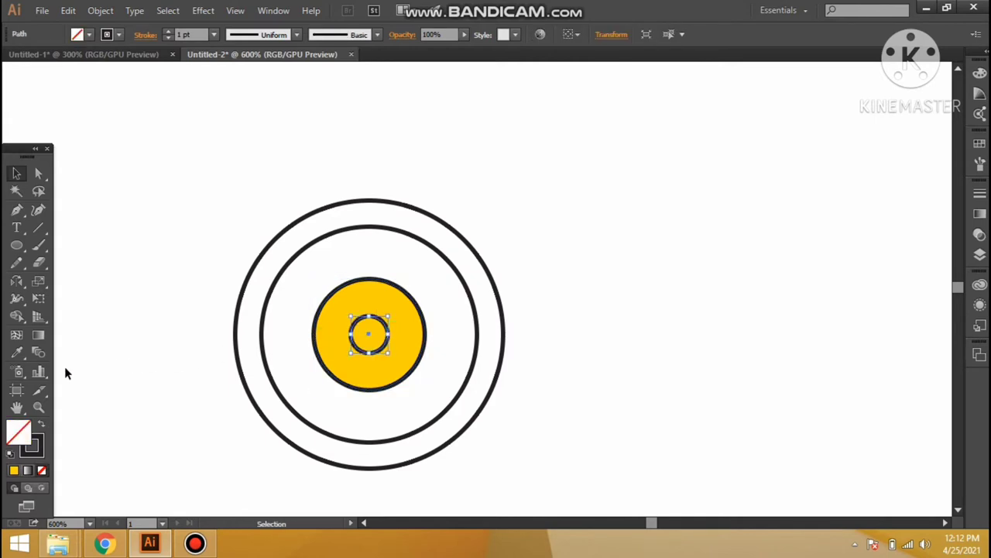
pyautogui.doubleClick(18, 432)
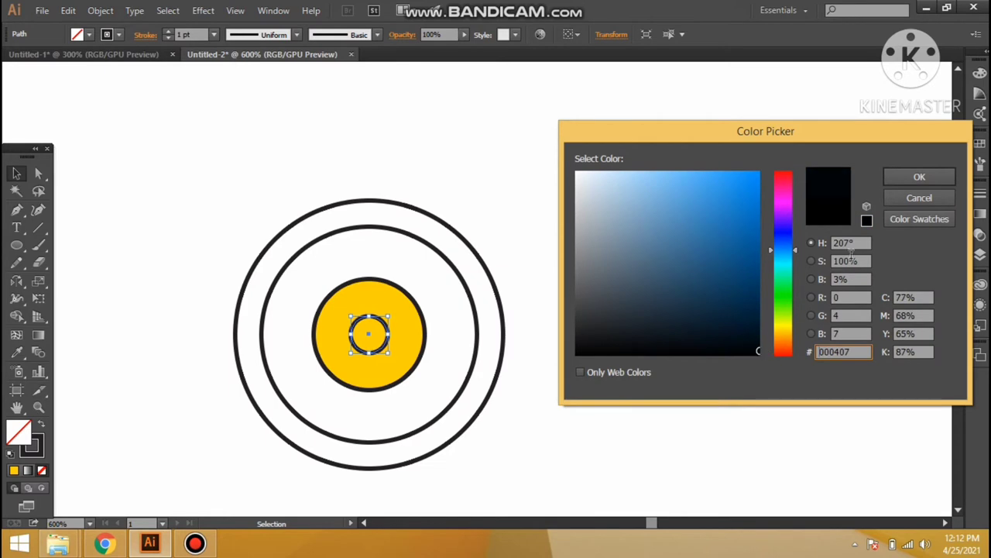
pyautogui.click(919, 177)
pyautogui.click(372, 248)
# Eyedropper the centre circle's black onto the second ring, then zoom out to the whole wheel.
pyautogui.click(385, 228)
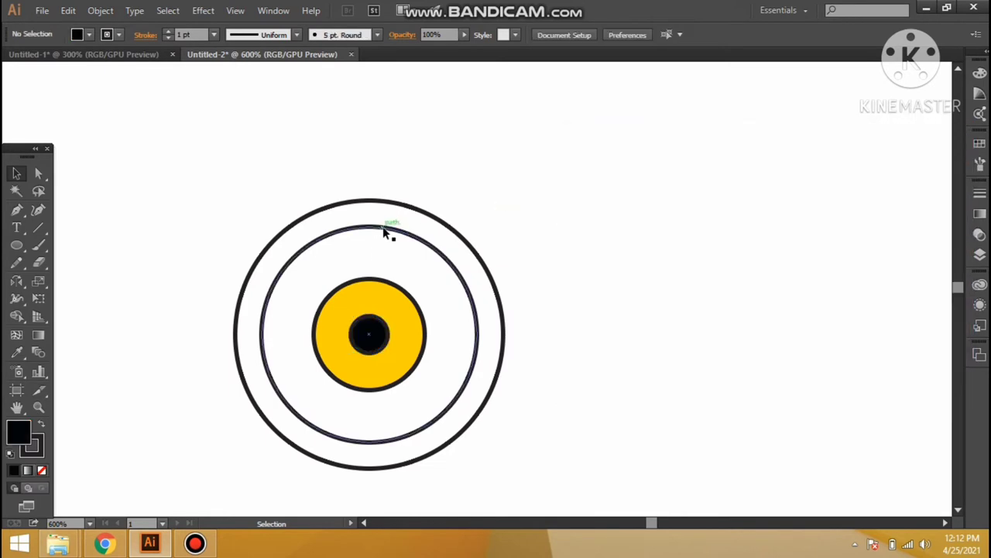
pyautogui.press('i')
pyautogui.click(370, 331)
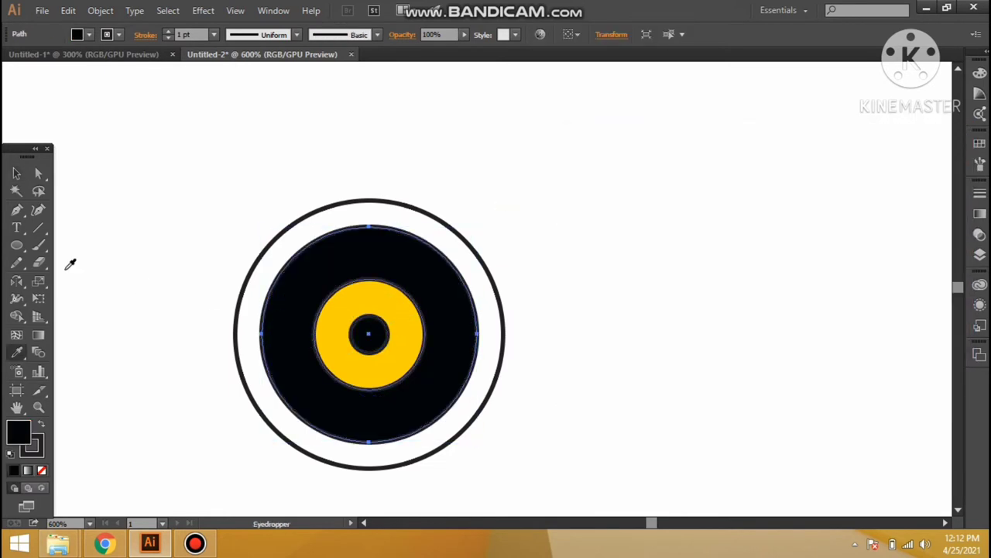
pyautogui.click(16, 174)
pyautogui.click(191, 133)
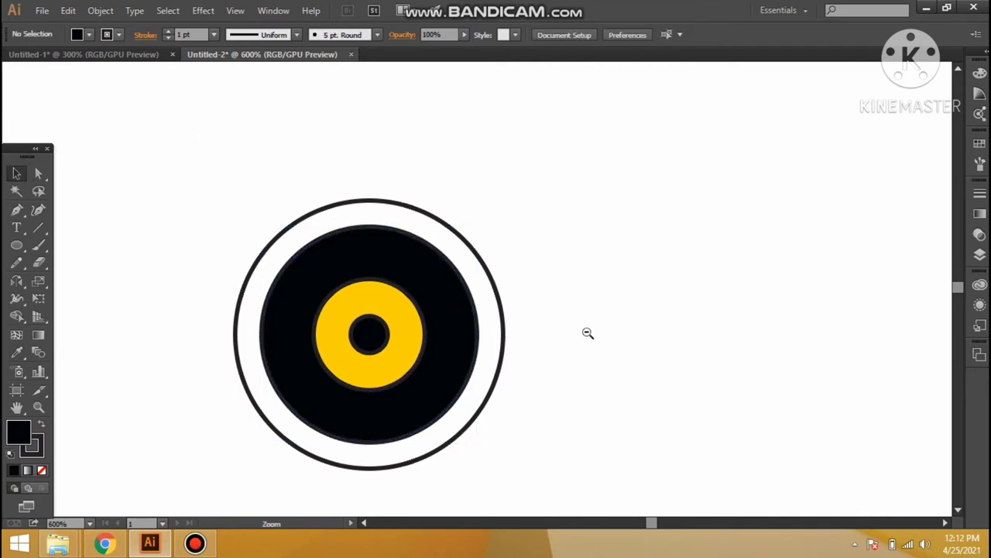
# Select all parts of the wheel and Alt-drag a duplicate to its right.
pyautogui.hotkey('ctrl', '-')
pyautogui.moveTo(543, 366); pyautogui.dragTo(465, 455)
pyautogui.moveTo(116, 251)
pyautogui.mouseDown()
pyautogui.moveTo(370, 460)
pyautogui.moveTo(361, 447)
pyautogui.mouseUp()
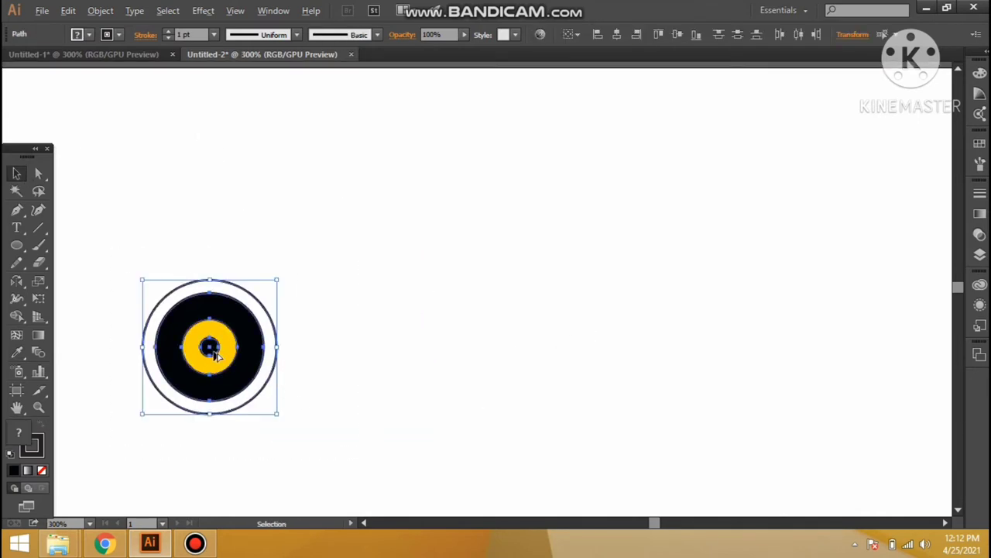
pyautogui.moveTo(210, 348); pyautogui.dragTo(578, 397)
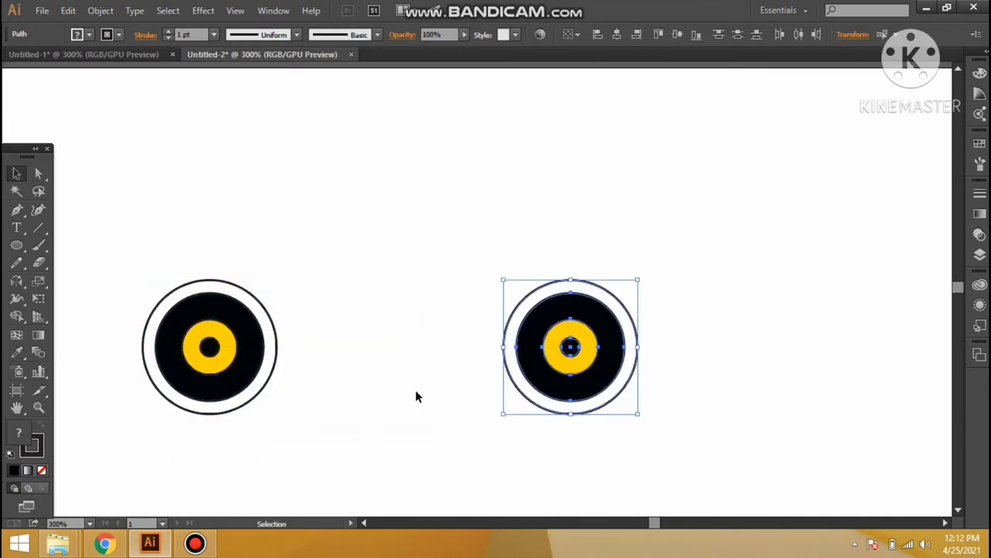
pyautogui.click(415, 395)
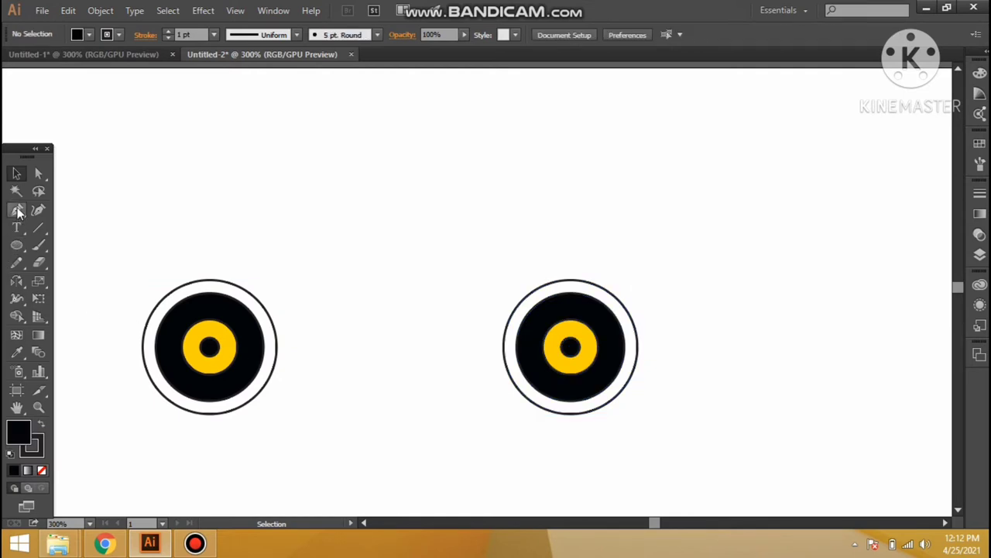
pyautogui.click(18, 210)
pyautogui.click(17, 179)
pyautogui.click(195, 285)
pyautogui.click(18, 210)
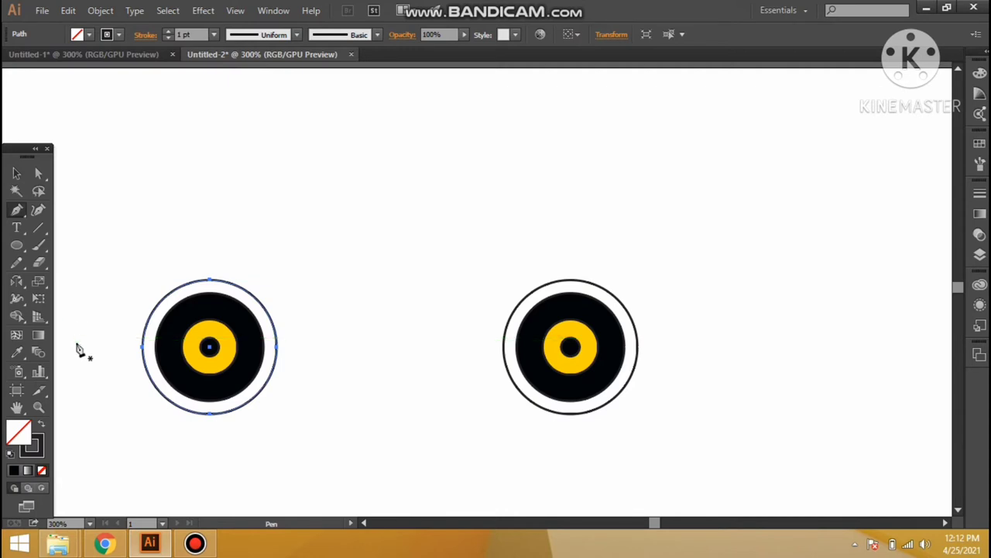
# Draw a horizontal Pen line from left of the left wheel to right of the right wheel.
pyautogui.click(76, 343)
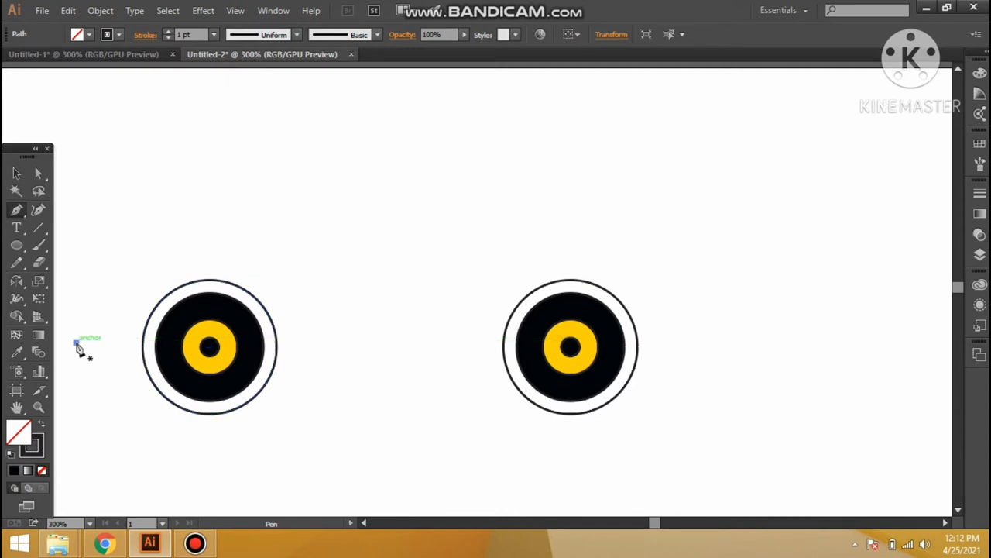
pyautogui.click(697, 341)
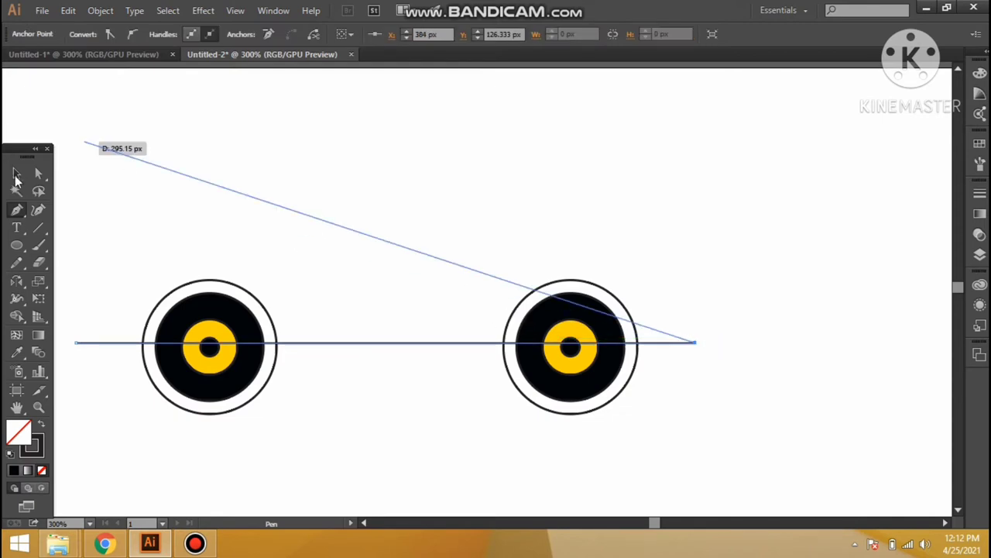
pyautogui.click(17, 174)
# Select both wheels and the line and thicken their stroke weight to 3 pt.
pyautogui.moveTo(336, 266); pyautogui.dragTo(268, 383)
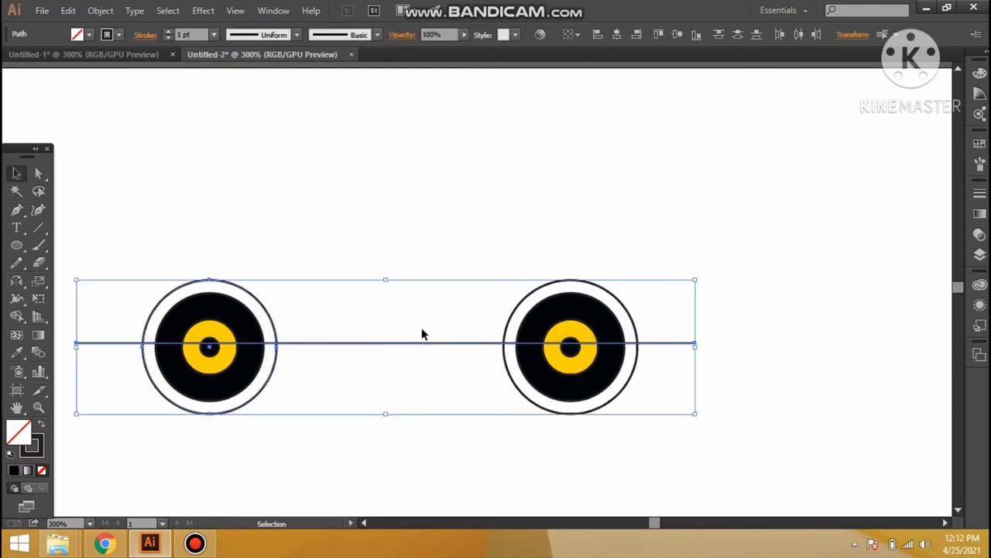
pyautogui.keyDown('shift'); pyautogui.click(511, 319); pyautogui.keyUp('shift')
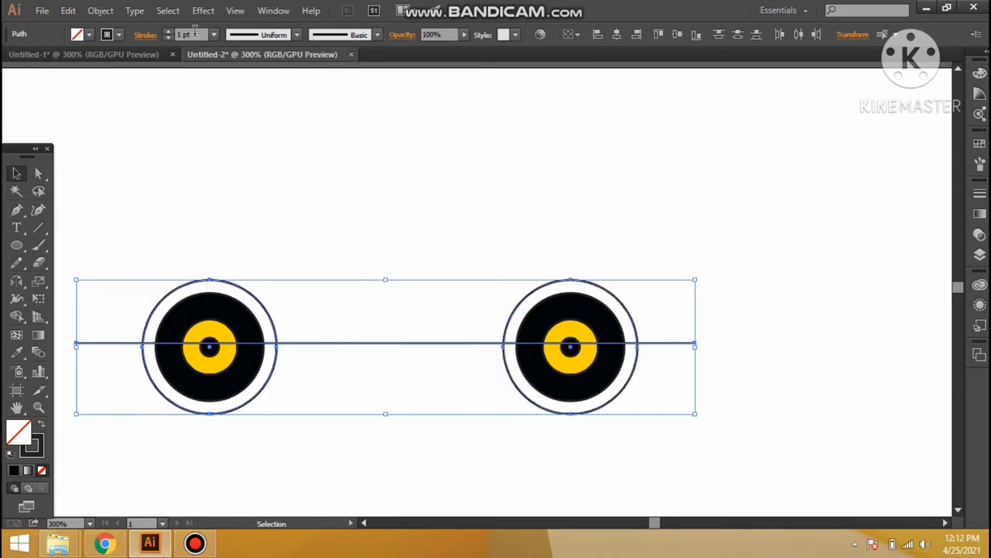
pyautogui.scroll(3, 194, 32)
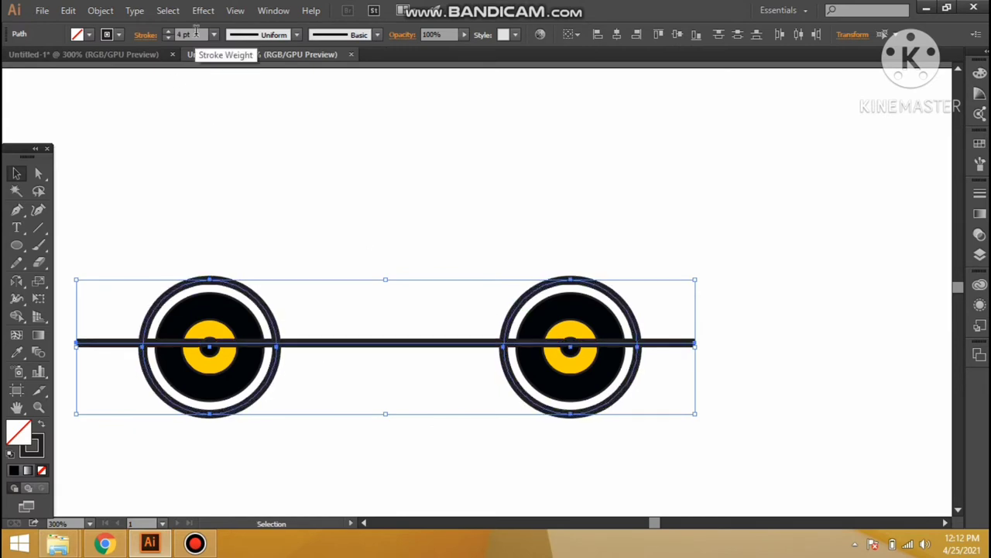
pyautogui.scroll(1, 196, 31)
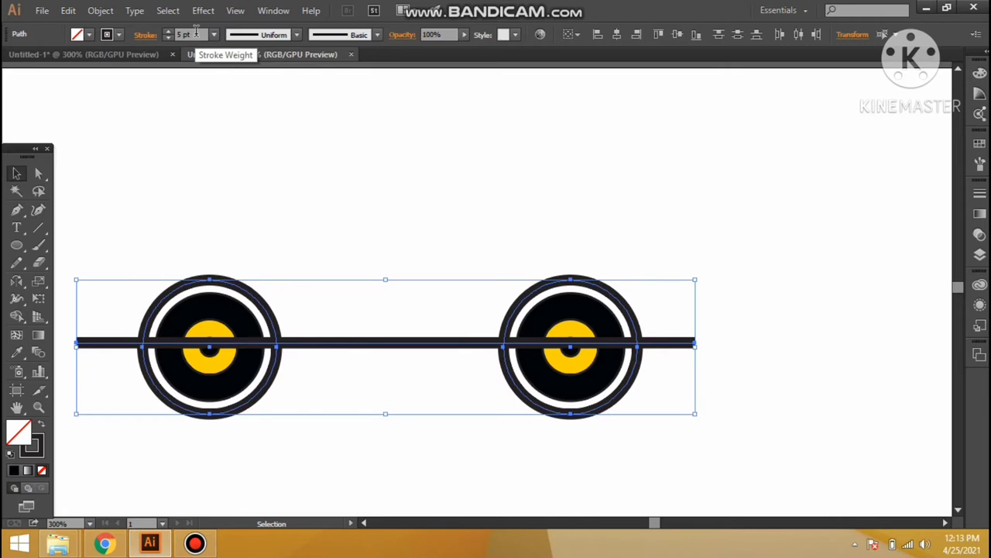
pyautogui.scroll(-1, 196, 31)
pyautogui.scroll(-1, 196, 31)
pyautogui.click(334, 250)
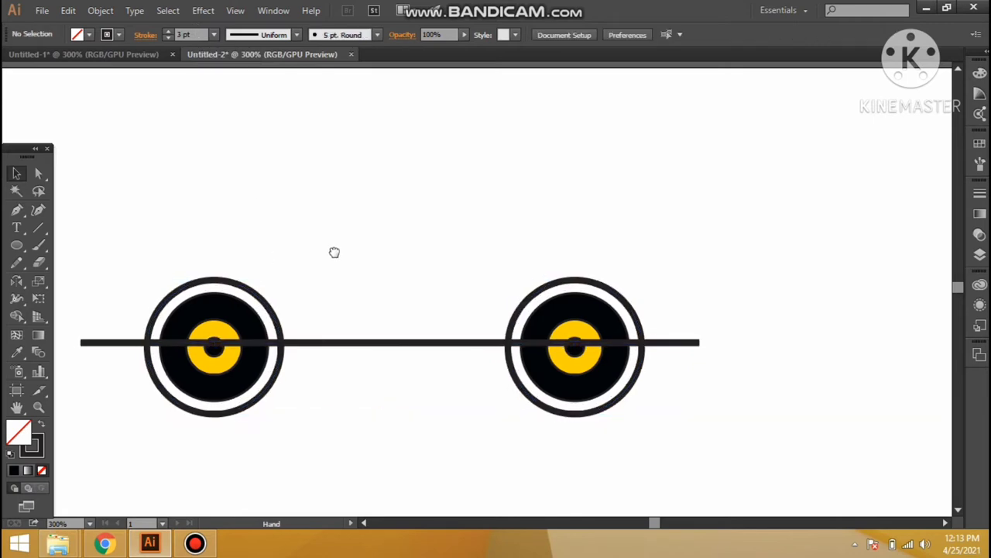
pyautogui.hscroll(-3, 256, 277)
pyautogui.scroll(-1, 255, 277)
# Lengthen the horizontal line further to the left.
pyautogui.click(256, 299)
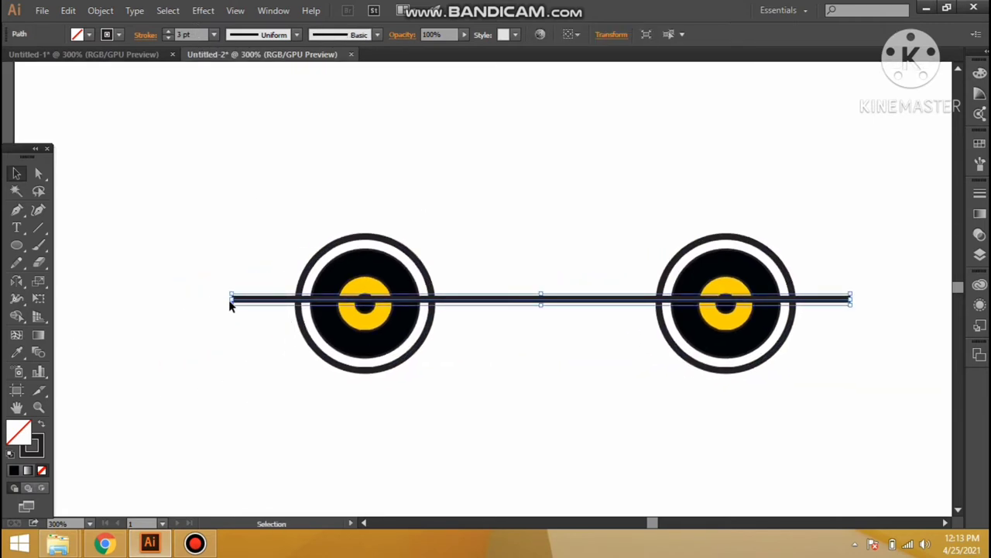
pyautogui.moveTo(230, 299); pyautogui.dragTo(200, 300)
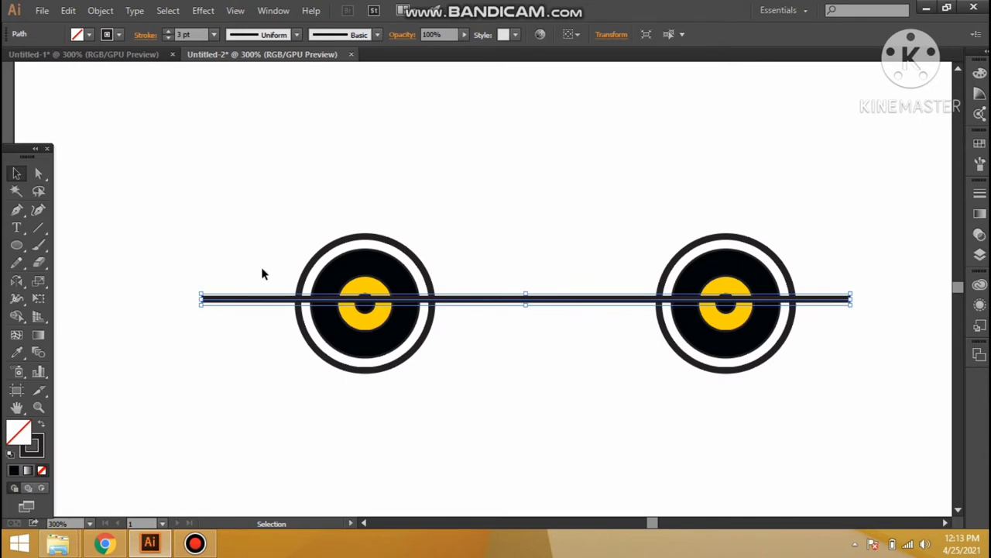
pyautogui.click(318, 347)
pyautogui.keyDown('shift'); pyautogui.click(705, 244); pyautogui.keyUp('shift')
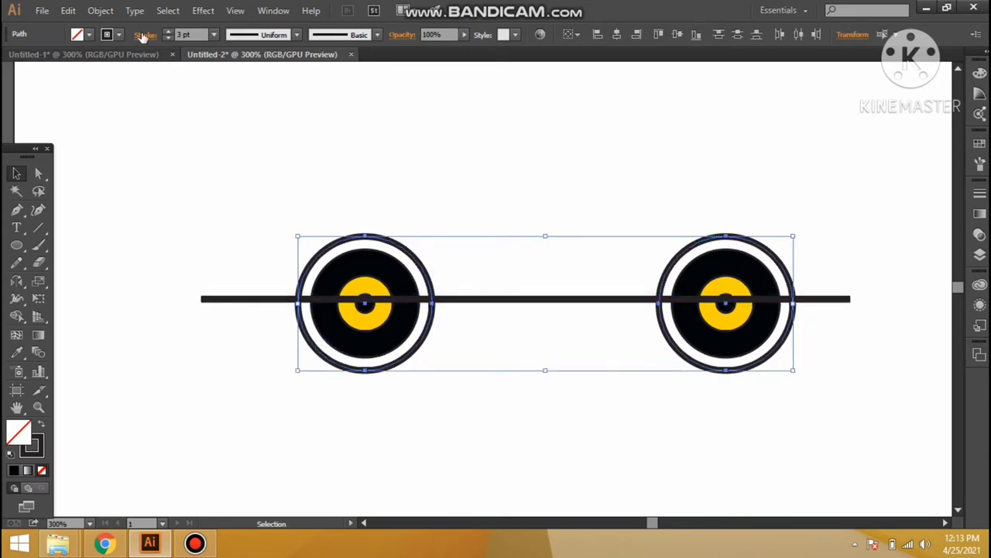
pyautogui.click(100, 10)
pyautogui.click(452, 169)
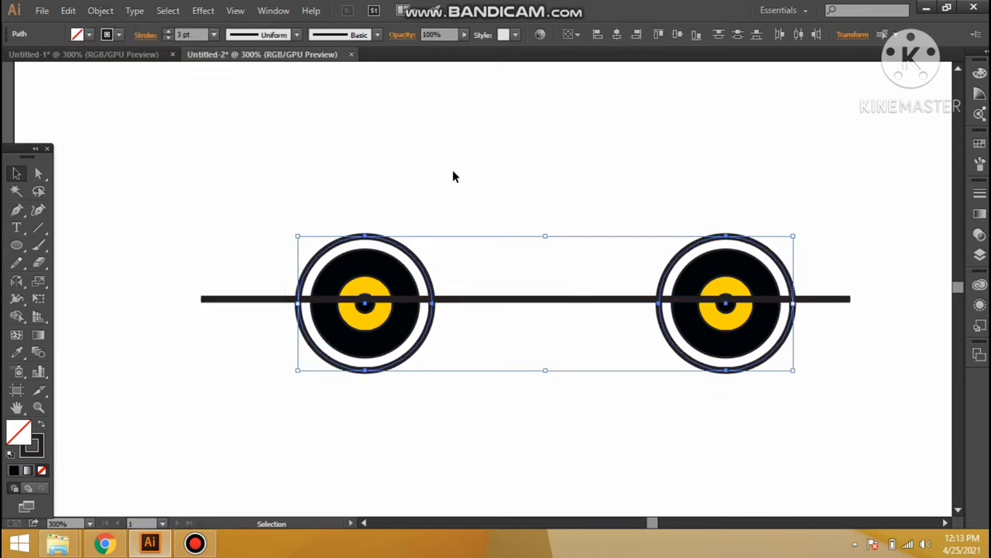
# Delete the bottom anchor of each outer ring, leaving arcs above the axle line.
pyautogui.click(366, 373)
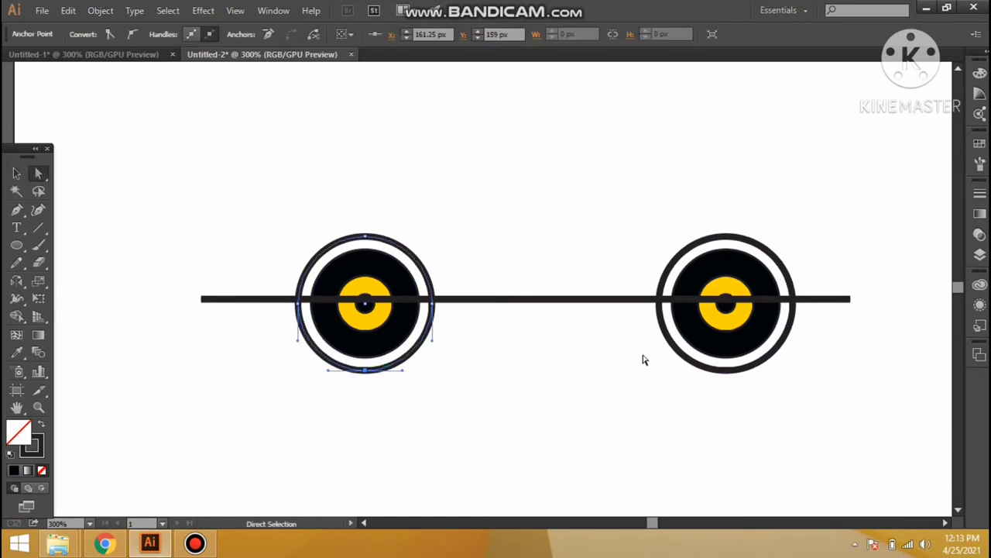
pyautogui.press('Delete')
pyautogui.click(736, 373)
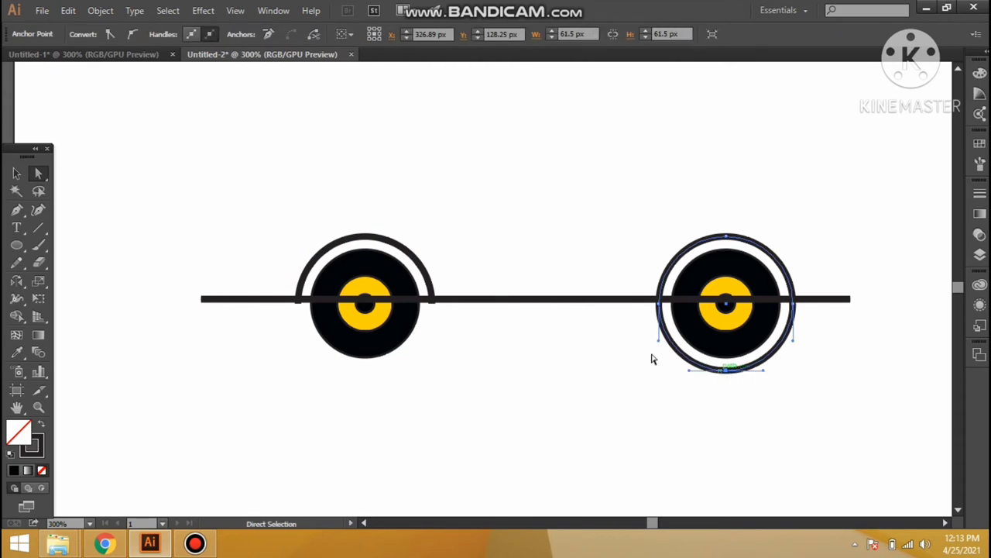
pyautogui.press('Delete')
pyautogui.click(14, 180)
pyautogui.click(408, 237)
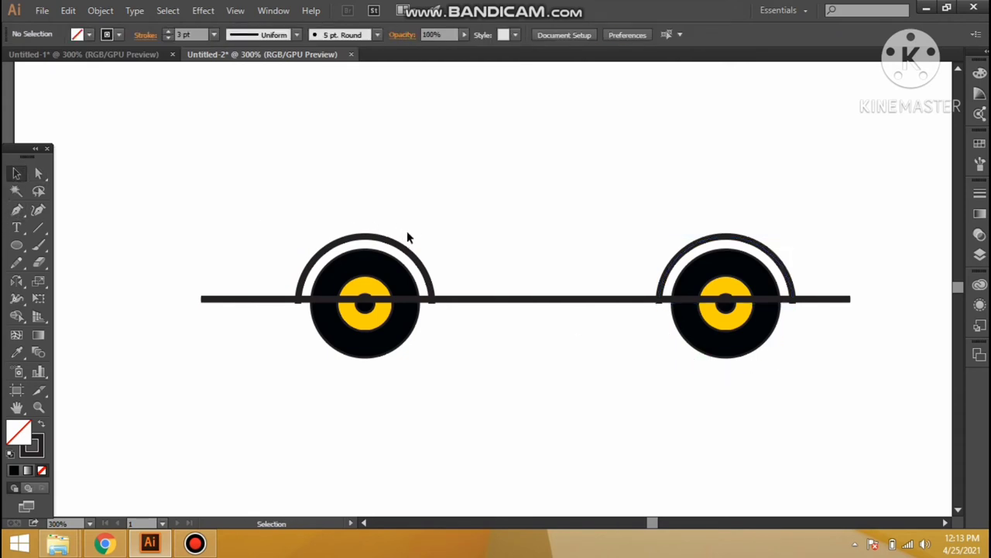
# Select both fender arcs and the baseline and Expand them into shapes.
pyautogui.moveTo(431, 268); pyautogui.dragTo(436, 277)
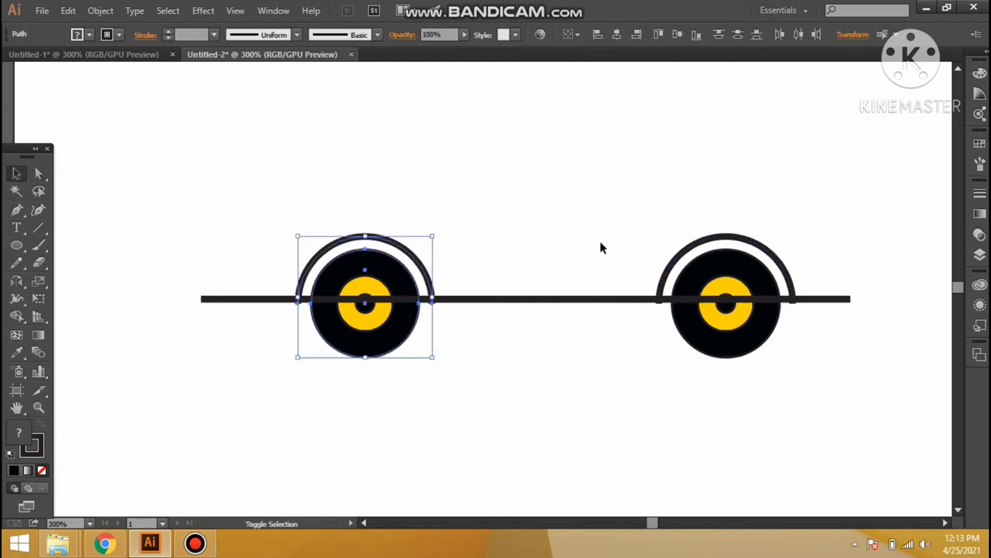
pyautogui.moveTo(487, 288); pyautogui.dragTo(429, 334)
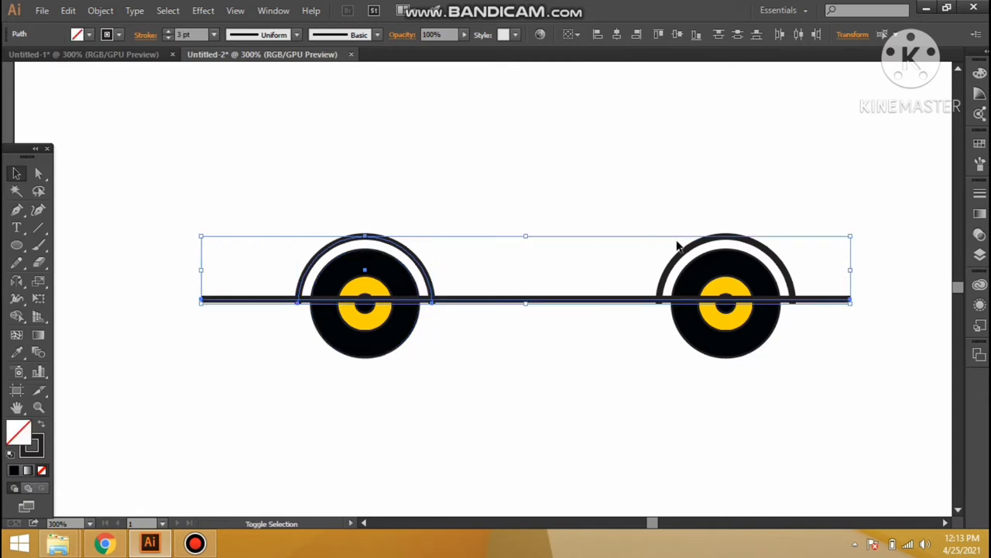
pyautogui.keyDown('shift'); pyautogui.click(680, 264); pyautogui.keyUp('shift')
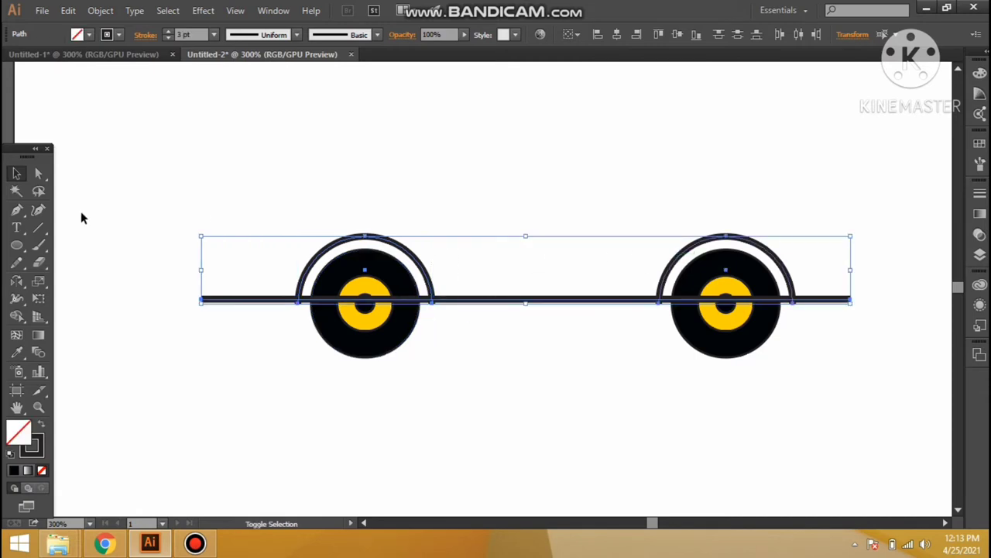
pyautogui.click(99, 12)
pyautogui.click(124, 165)
pyautogui.press('Return')
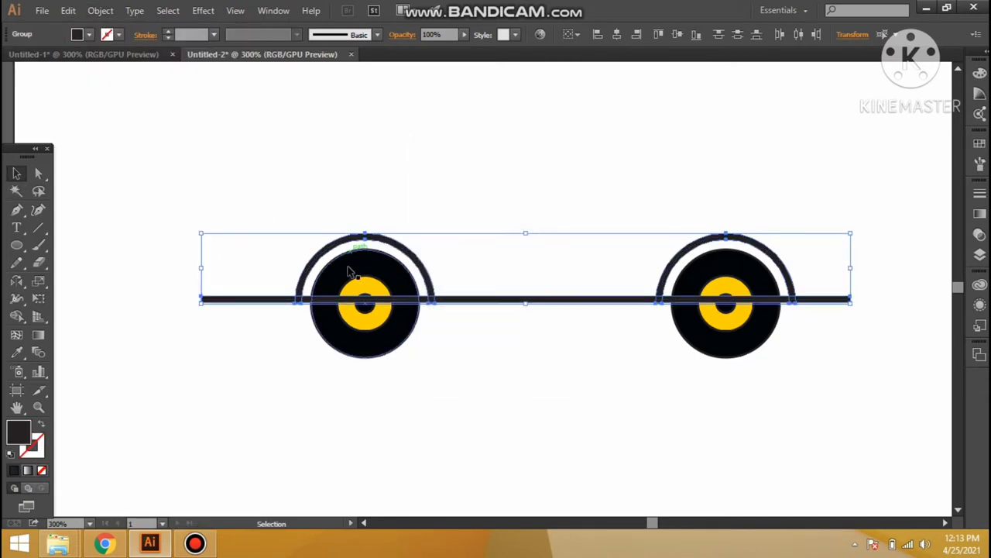
# Shape Builder away the baseline parts crossing each wheel.
pyautogui.hotkey('shift', 'm')
pyautogui.moveTo(360, 287); pyautogui.dragTo(379, 369)
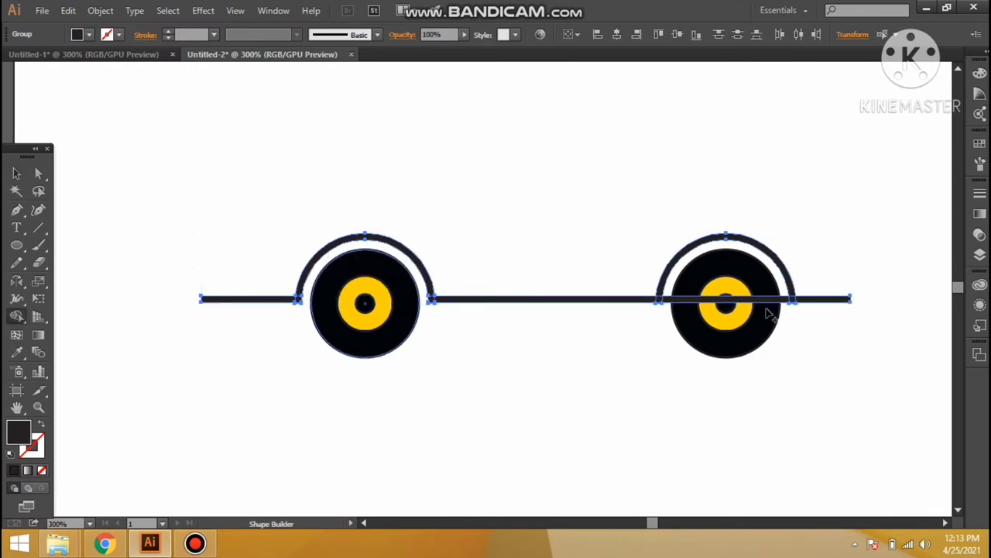
pyautogui.moveTo(755, 271); pyautogui.dragTo(738, 354)
# Set the outline weight to 2 pt and Expand the strokes into filled shapes.
pyautogui.click(16, 174)
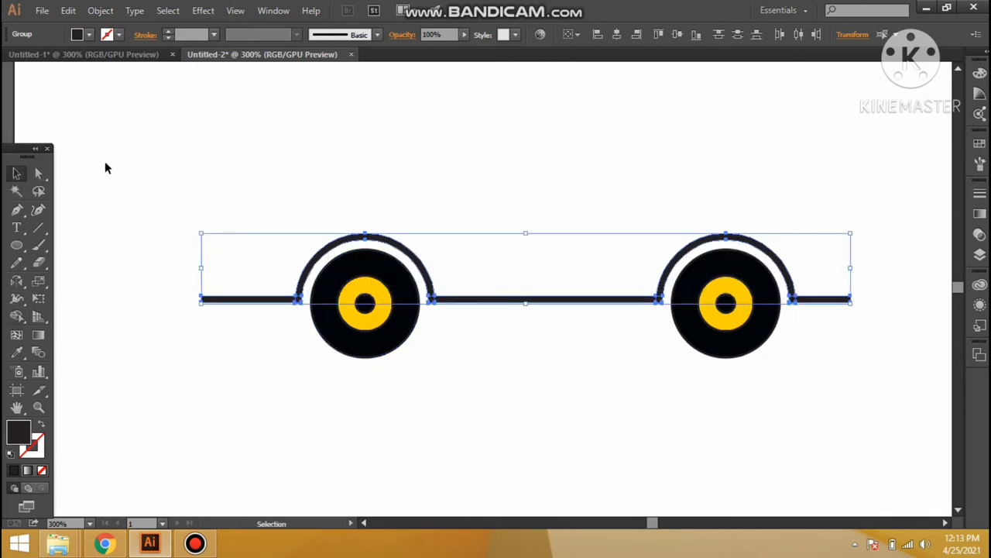
pyautogui.click(27, 453)
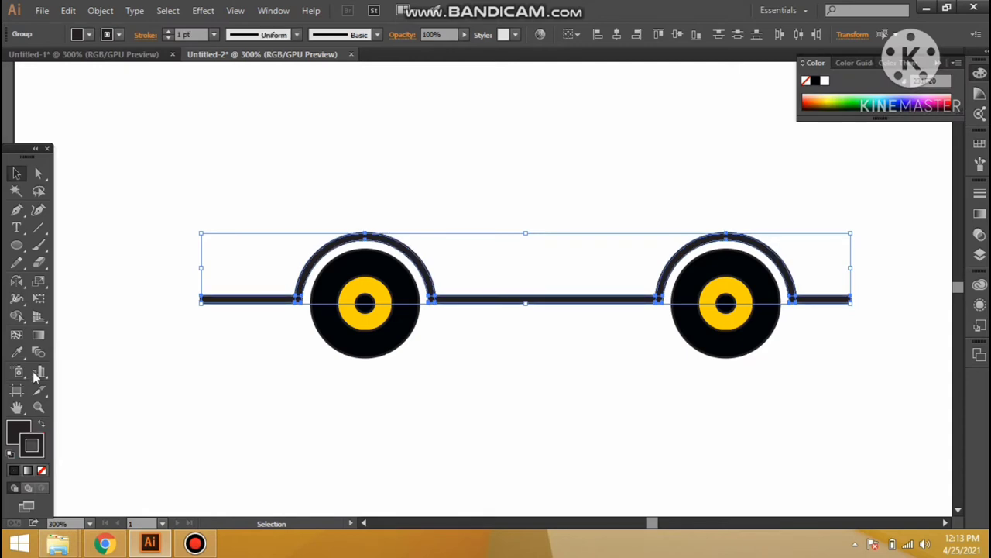
pyautogui.write('2')
pyautogui.press('Return')
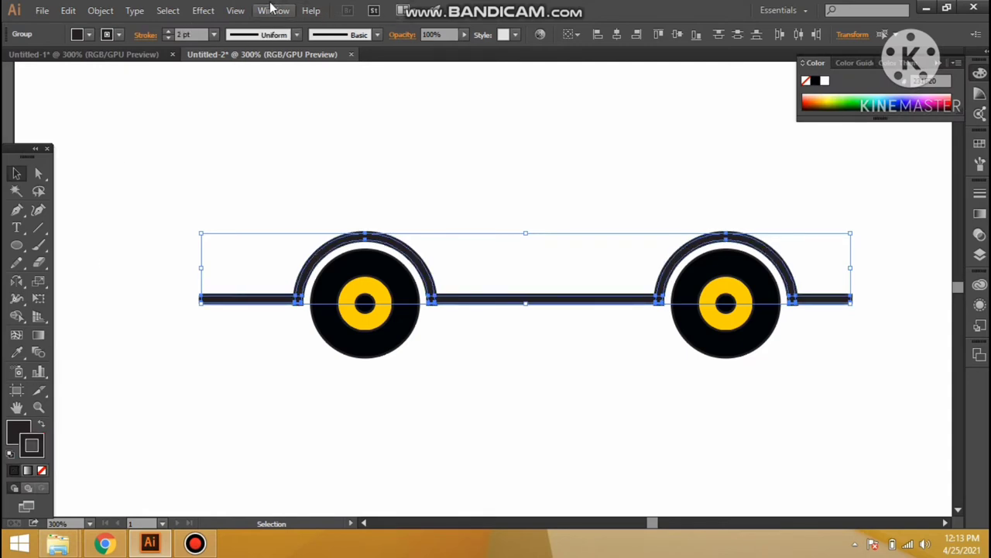
pyautogui.click(101, 10)
pyautogui.click(148, 166)
pyautogui.press('Return')
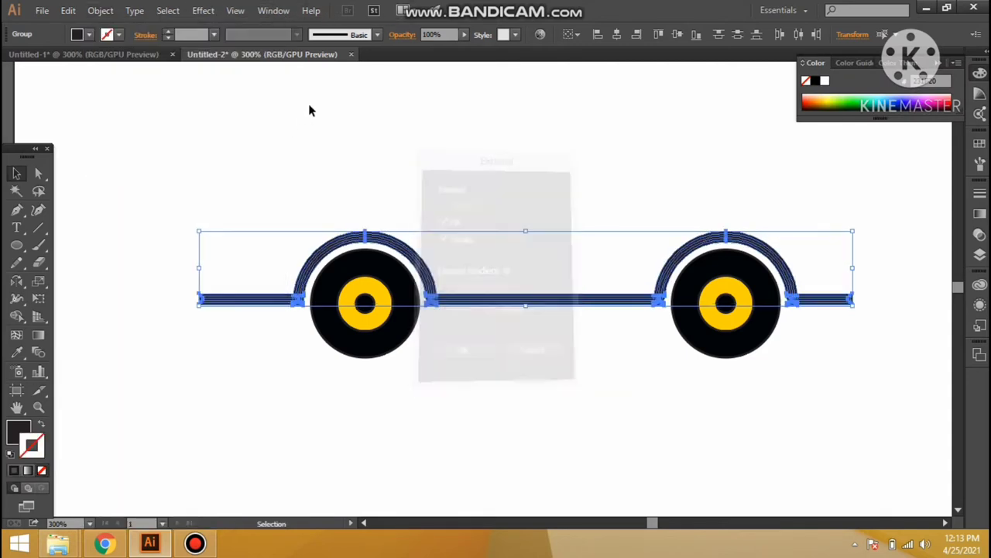
# Unite the fenders and baseline into one shape with Pathfinder.
pyautogui.click(266, 10)
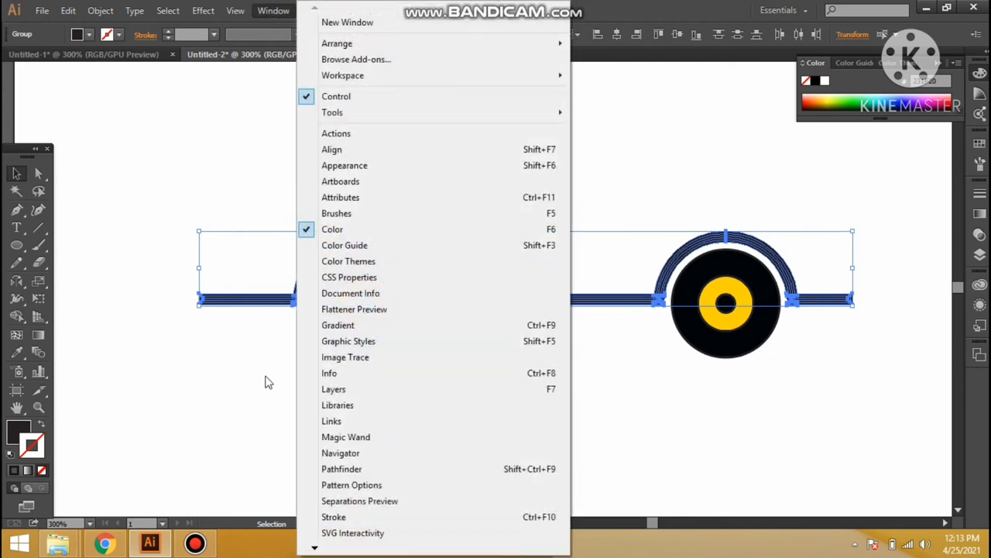
pyautogui.click(341, 469)
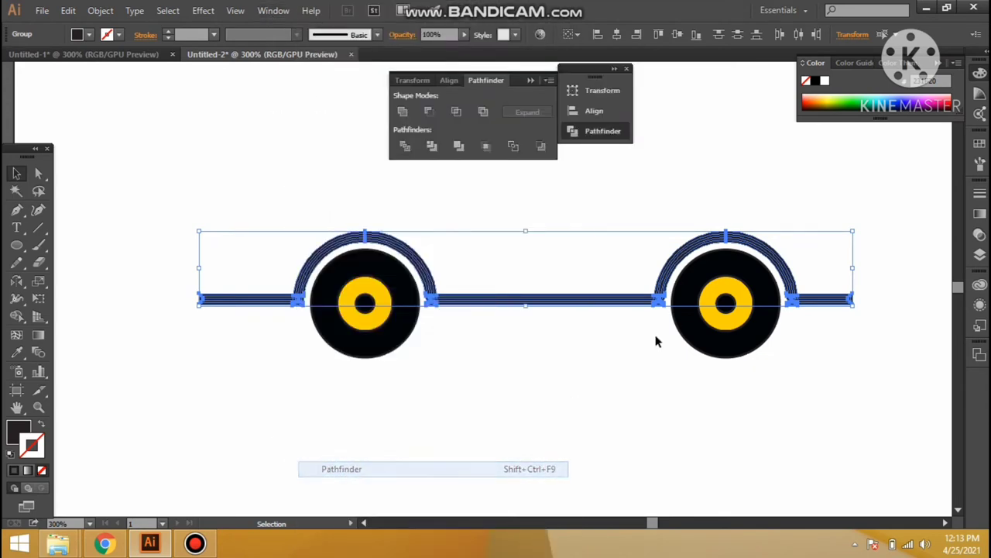
pyautogui.click(403, 110)
pyautogui.click(291, 150)
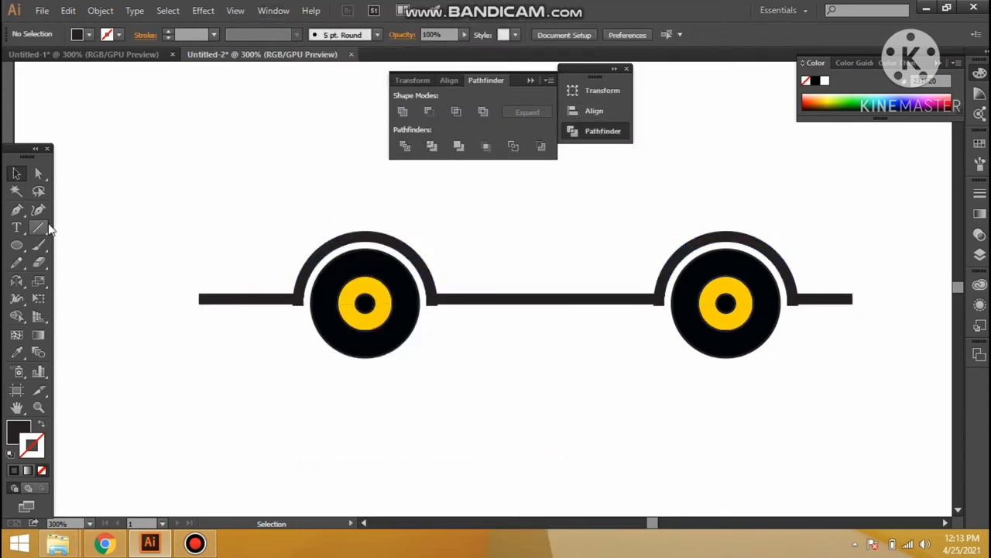
pyautogui.click(531, 81)
# Close the Pathfinder panel, zoom out to 200% and move the wheel artwork lower.
pyautogui.click(629, 70)
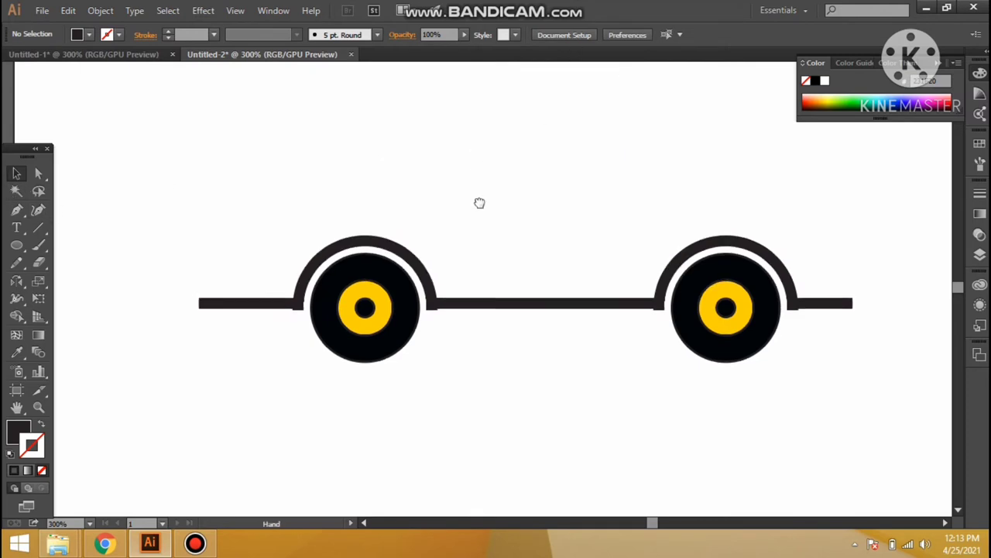
pyautogui.moveTo(482, 143); pyautogui.dragTo(462, 245)
pyautogui.hotkey('ctrl', '-')
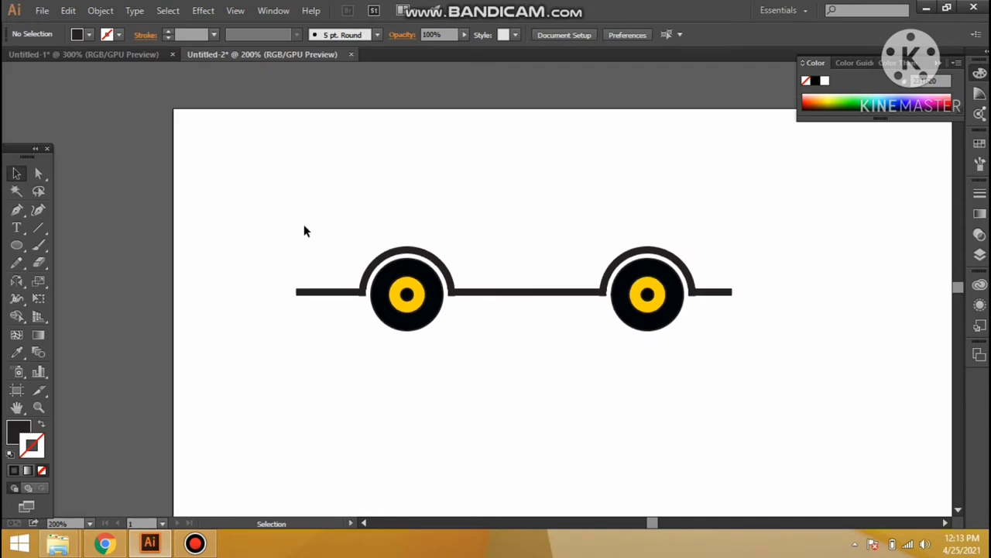
pyautogui.moveTo(303, 224); pyautogui.dragTo(653, 330)
pyautogui.moveTo(335, 231); pyautogui.dragTo(572, 328)
pyautogui.moveTo(646, 294); pyautogui.dragTo(647, 393)
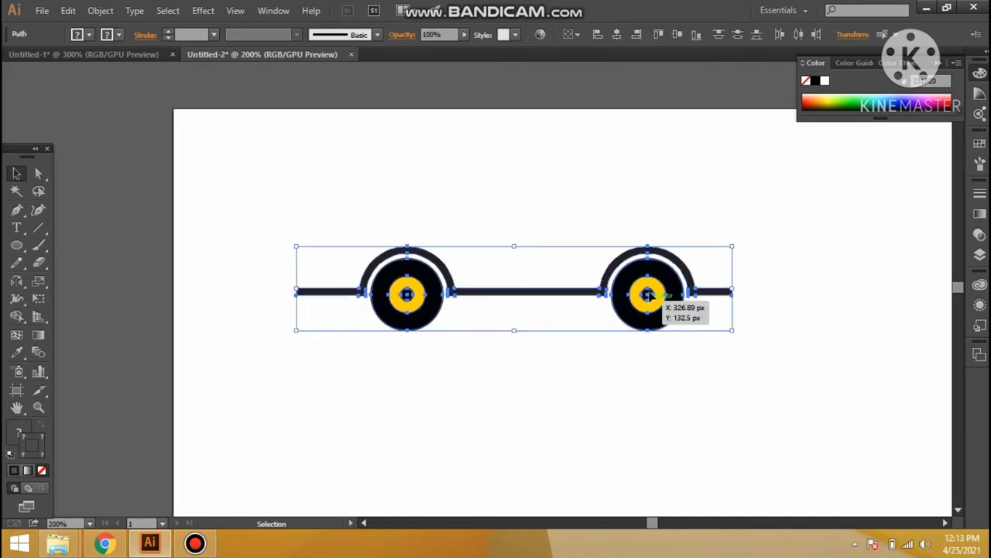
pyautogui.click(568, 307)
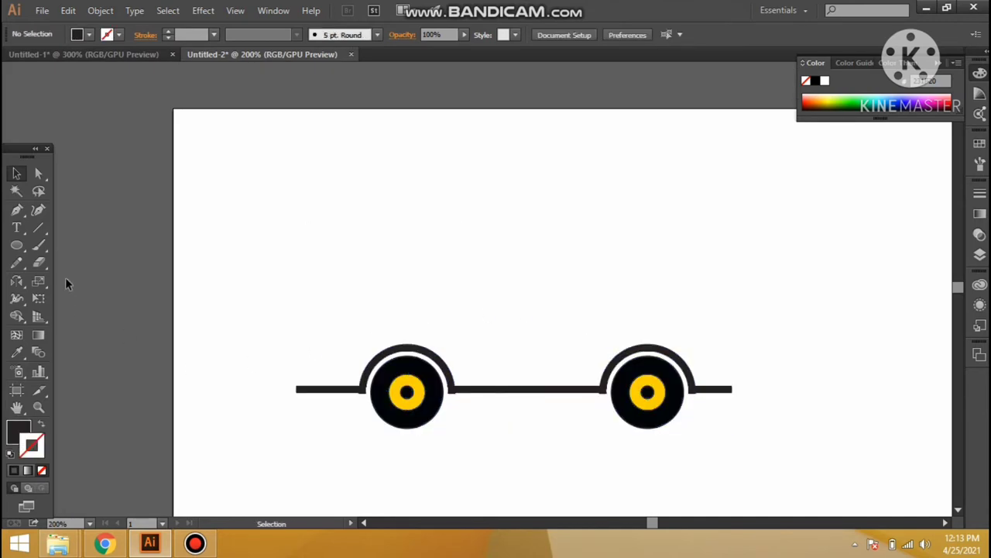
# Start the body path at the baseline's left end and sketch the hood and roof curves.
pyautogui.click(16, 210)
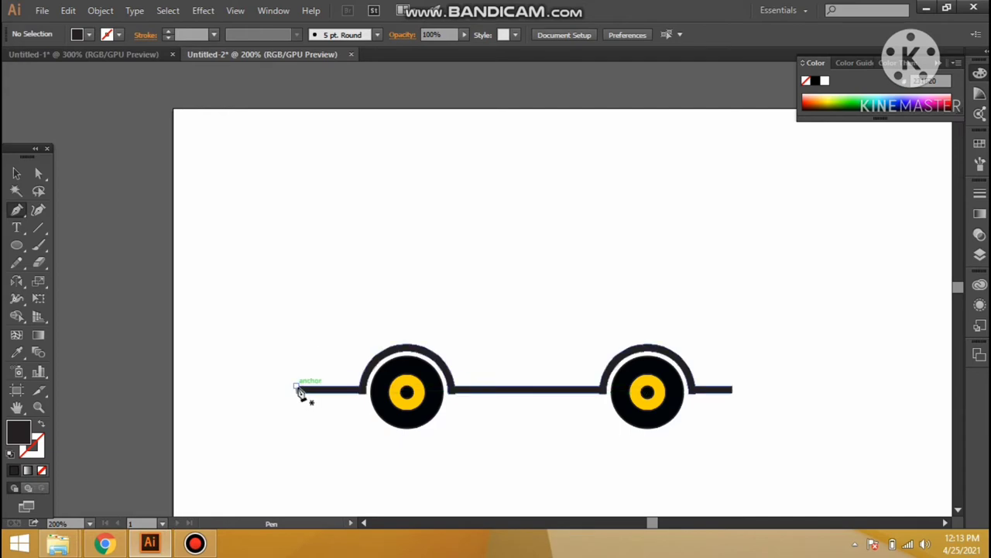
pyautogui.click(298, 394)
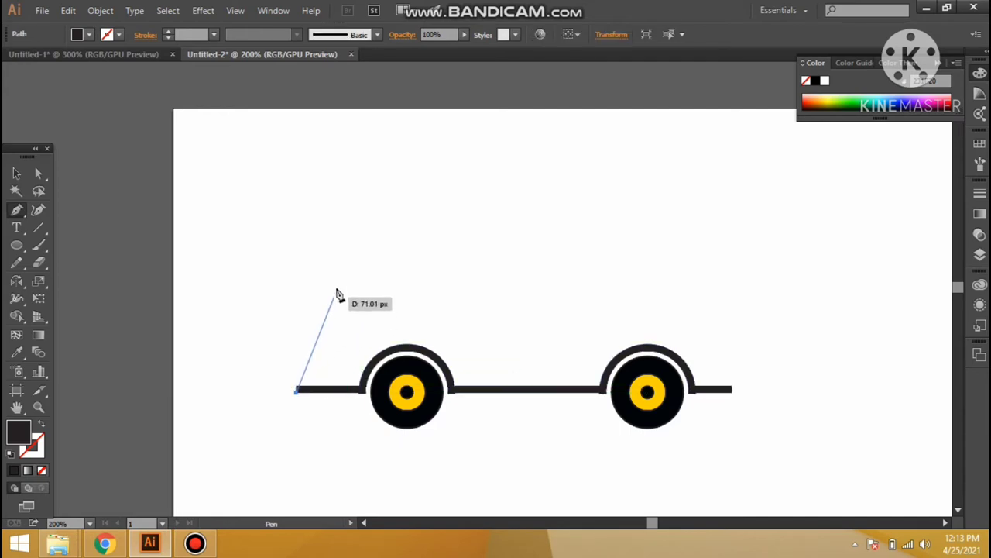
pyautogui.click(297, 387)
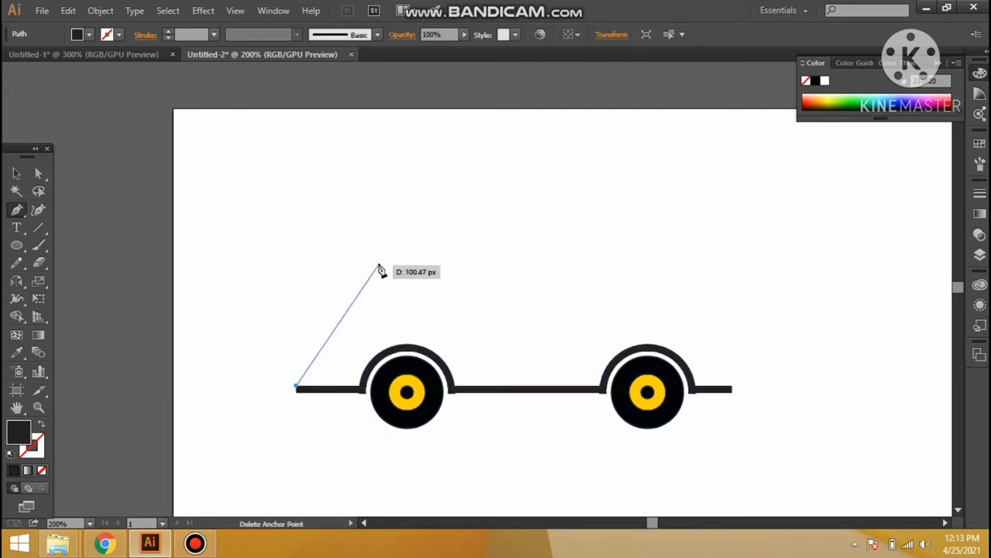
pyautogui.moveTo(393, 251); pyautogui.dragTo(464, 227)
pyautogui.hotkey('ctrl', 'z')
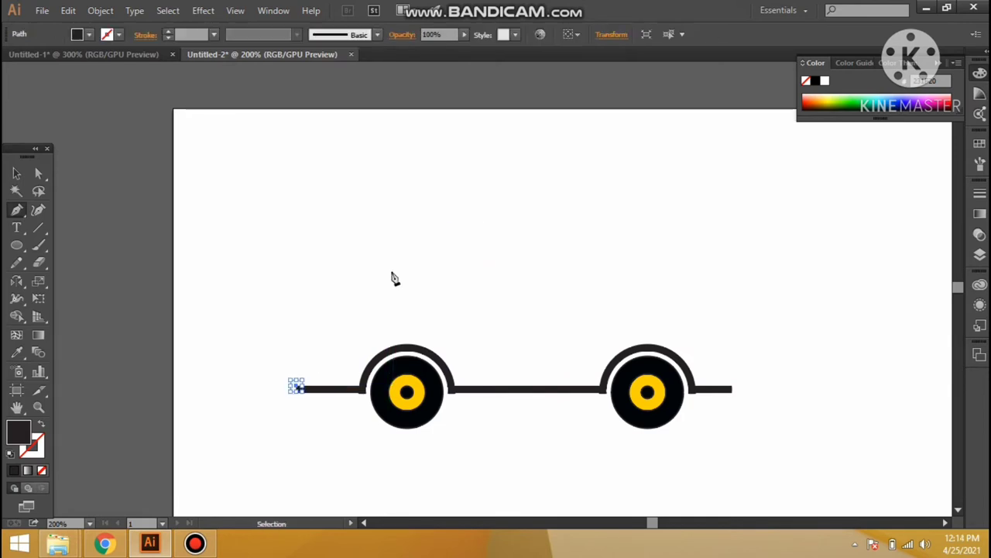
pyautogui.moveTo(400, 265); pyautogui.dragTo(511, 241)
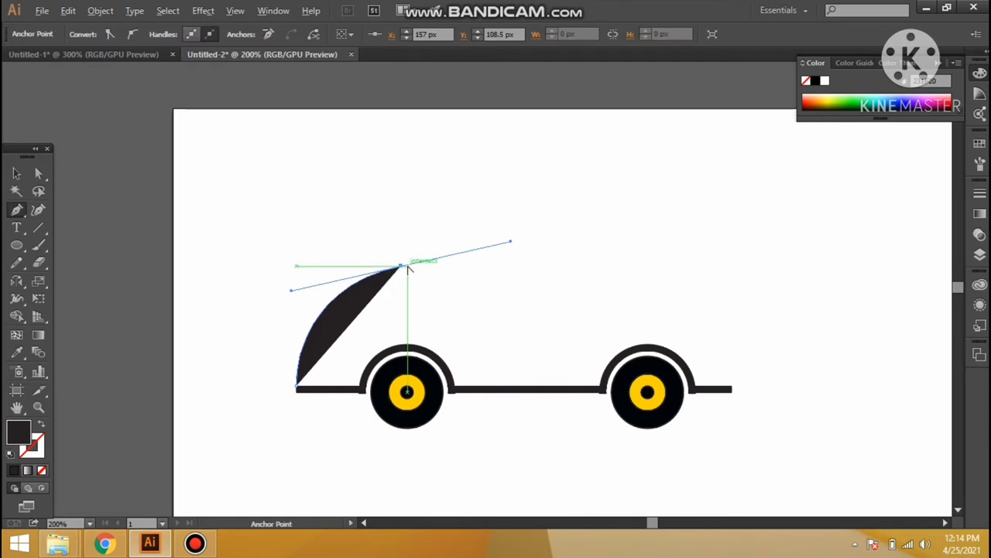
pyautogui.click(400, 268)
pyautogui.moveTo(525, 203); pyautogui.dragTo(620, 206)
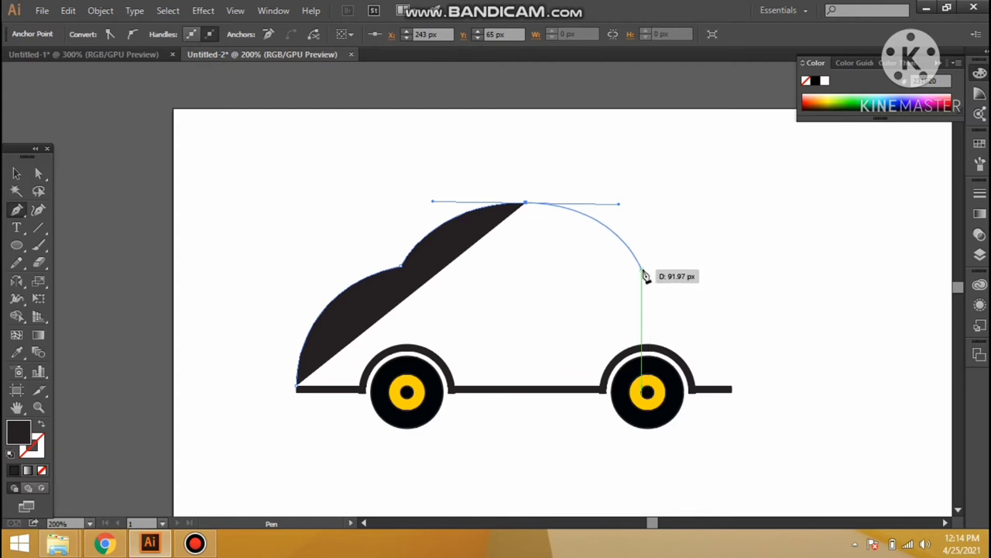
pyautogui.click(646, 282)
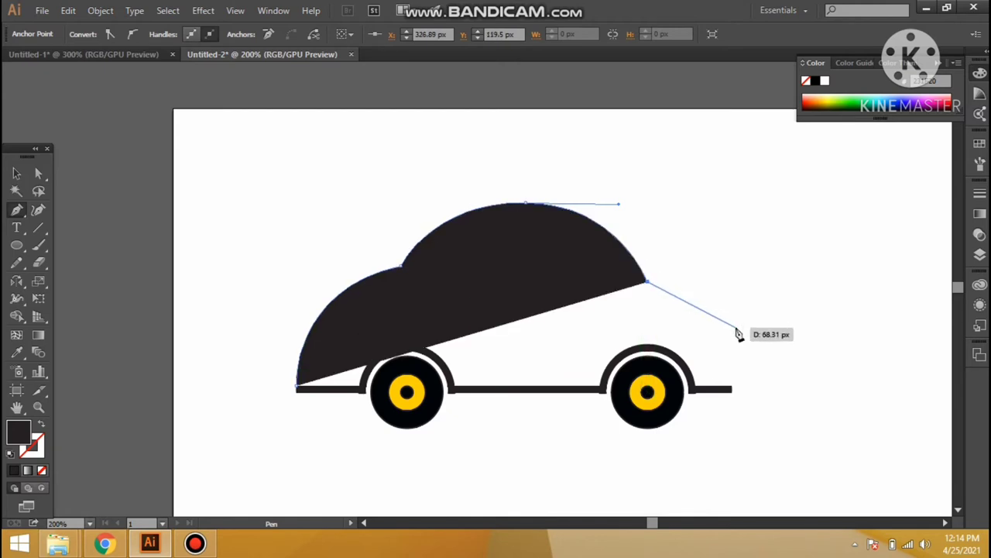
pyautogui.moveTo(732, 319); pyautogui.dragTo(752, 339)
pyautogui.hotkey('ctrl', 'z')
pyautogui.hotkey('ctrl', 'z')
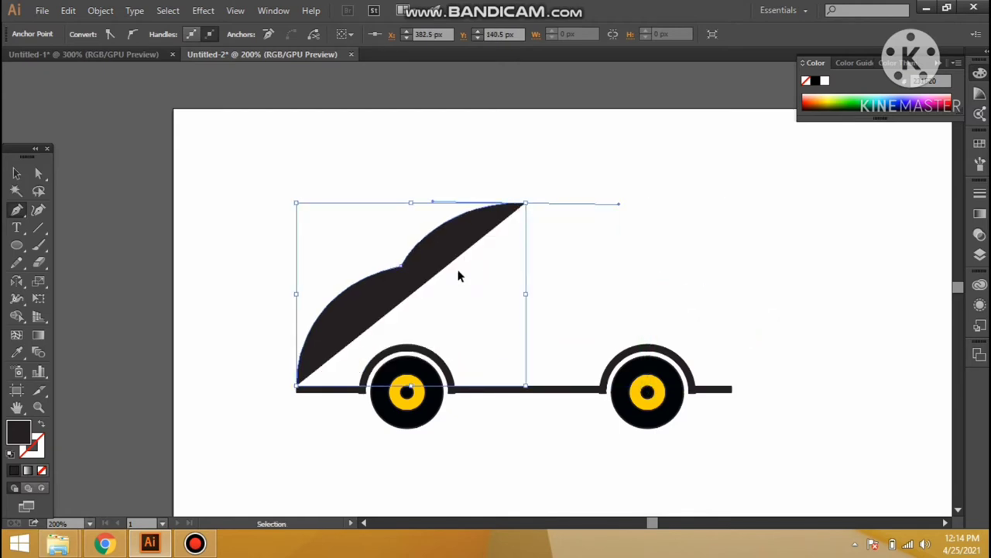
pyautogui.hotkey('ctrl', 'z')
pyautogui.hotkey('ctrl', 'z')
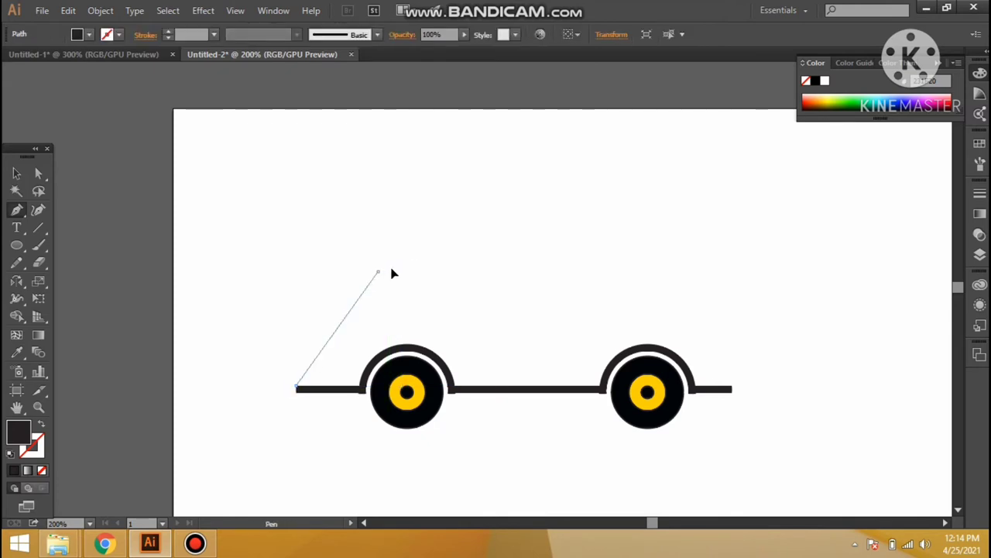
# Redraw the domed roof, curve the back down and close the body at its start point.
pyautogui.moveTo(377, 272); pyautogui.dragTo(447, 257)
pyautogui.moveTo(377, 272)
pyautogui.mouseDown()
pyautogui.moveTo(538, 207)
pyautogui.moveTo(509, 215)
pyautogui.moveTo(601, 208)
pyautogui.mouseUp()
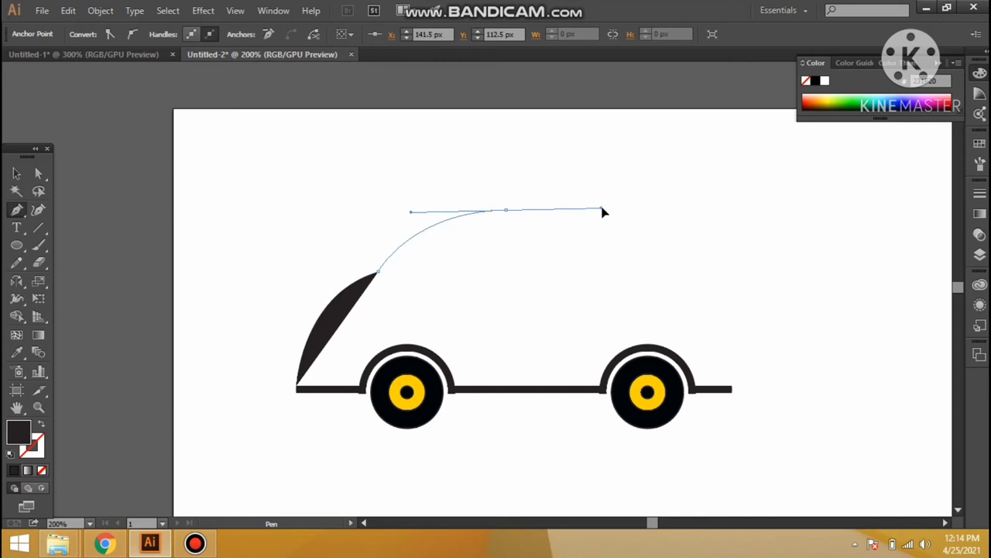
pyautogui.click(654, 284)
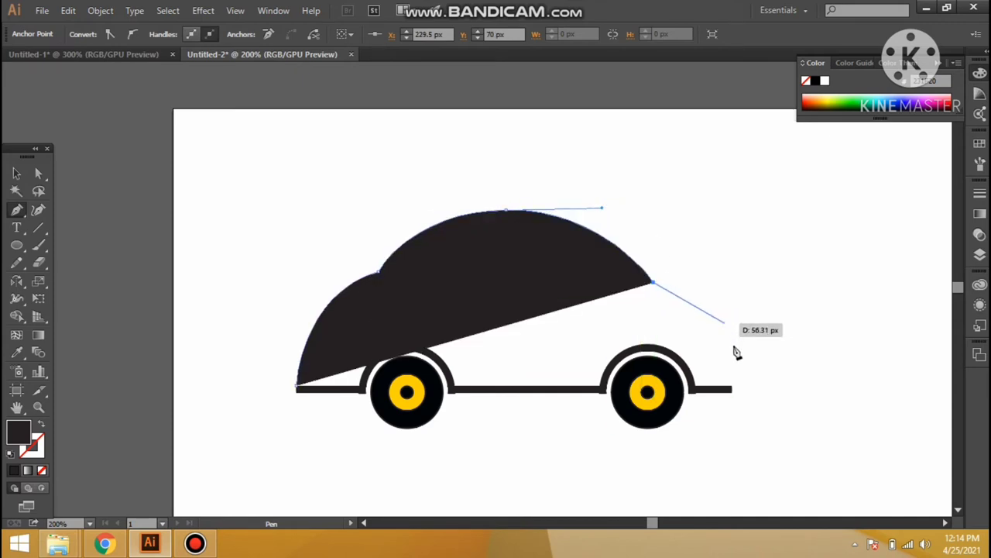
pyautogui.moveTo(732, 322); pyautogui.dragTo(748, 369)
pyautogui.click(733, 392)
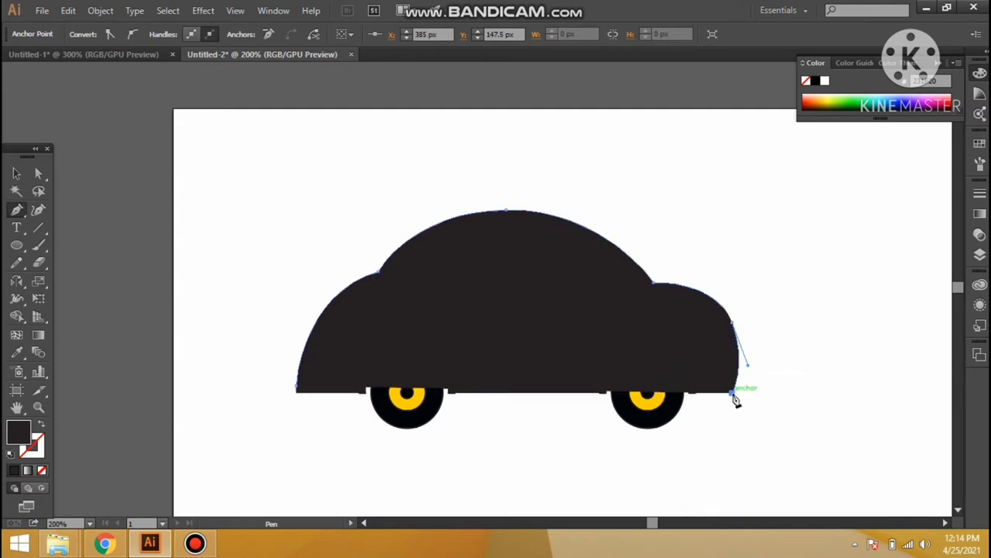
pyautogui.hotkey('ctrl', 'z')
pyautogui.hotkey('ctrl', 'z')
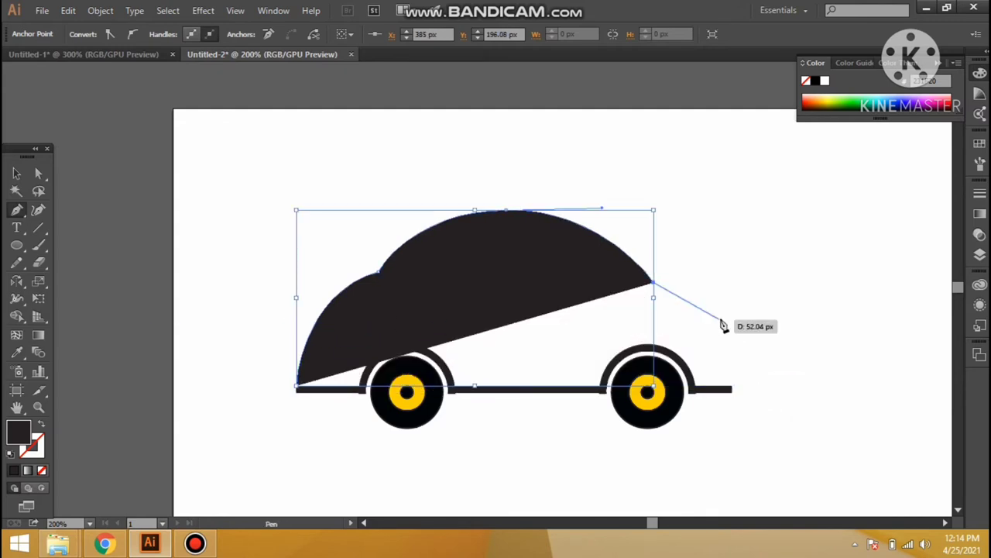
pyautogui.moveTo(724, 321); pyautogui.dragTo(738, 347)
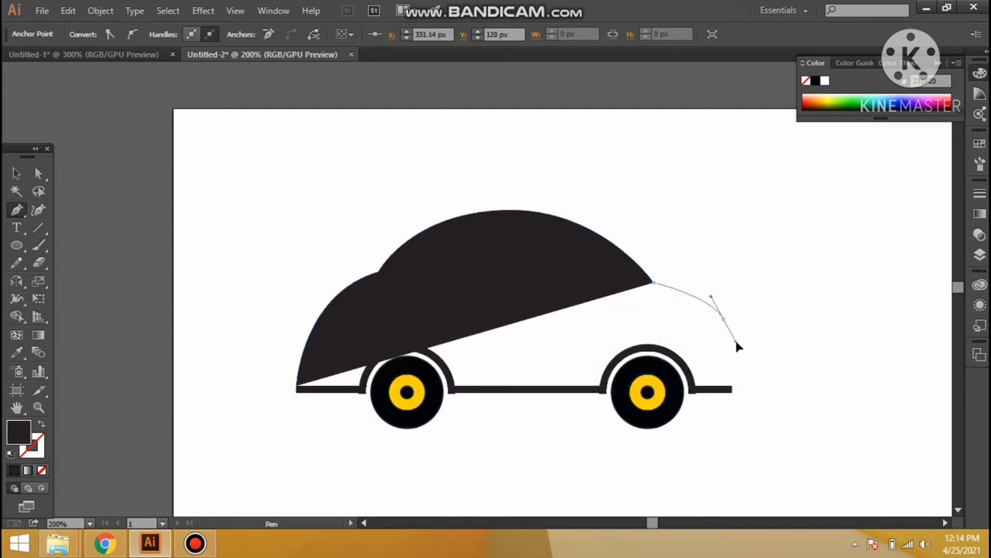
pyautogui.click(729, 392)
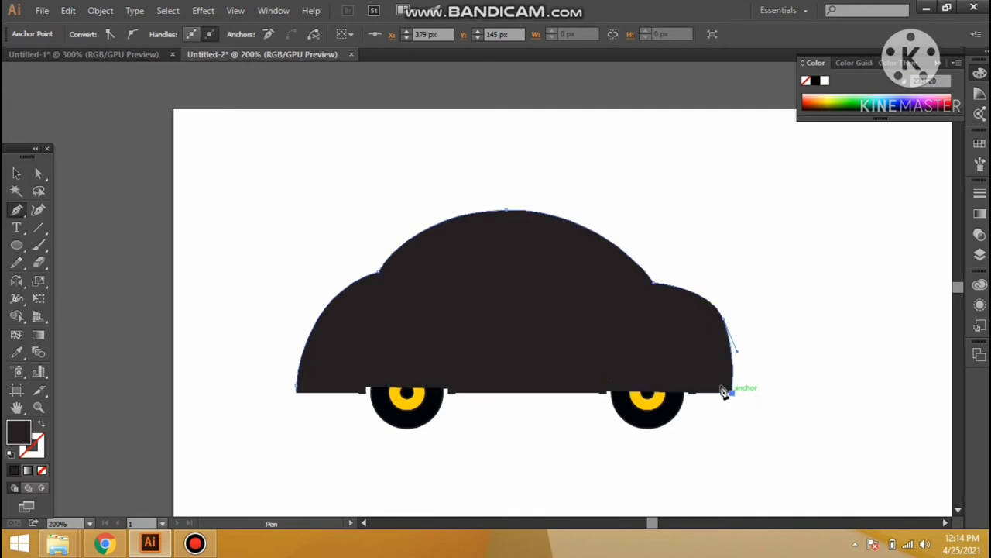
pyautogui.click(298, 390)
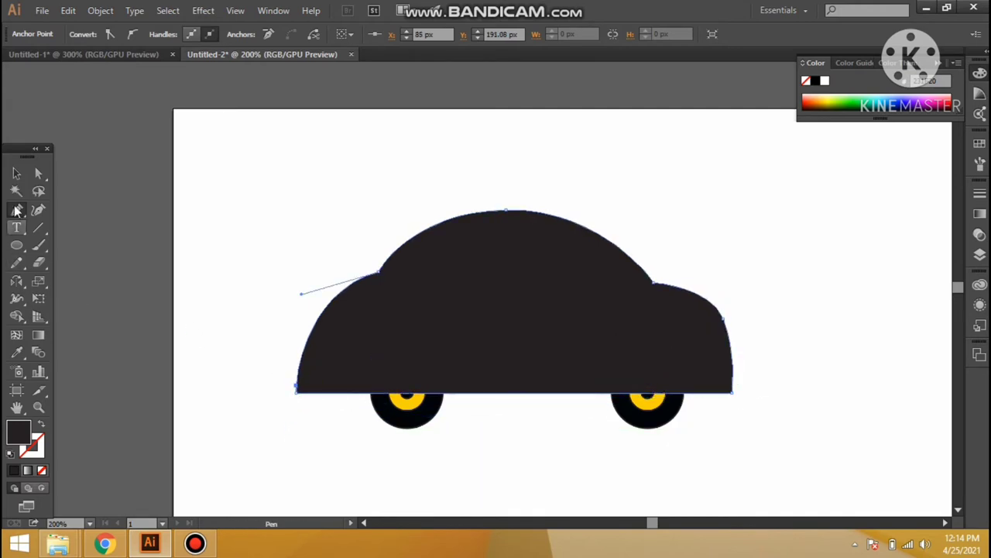
pyautogui.click(17, 173)
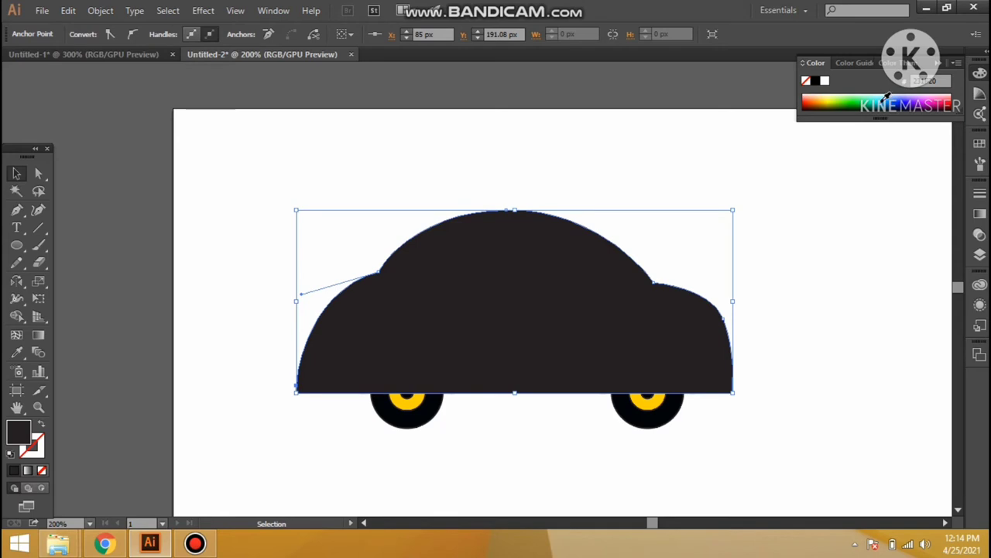
# Fill the car body with cyan and send it behind the wheels and arches.
pyautogui.moveTo(887, 94); pyautogui.dragTo(887, 92)
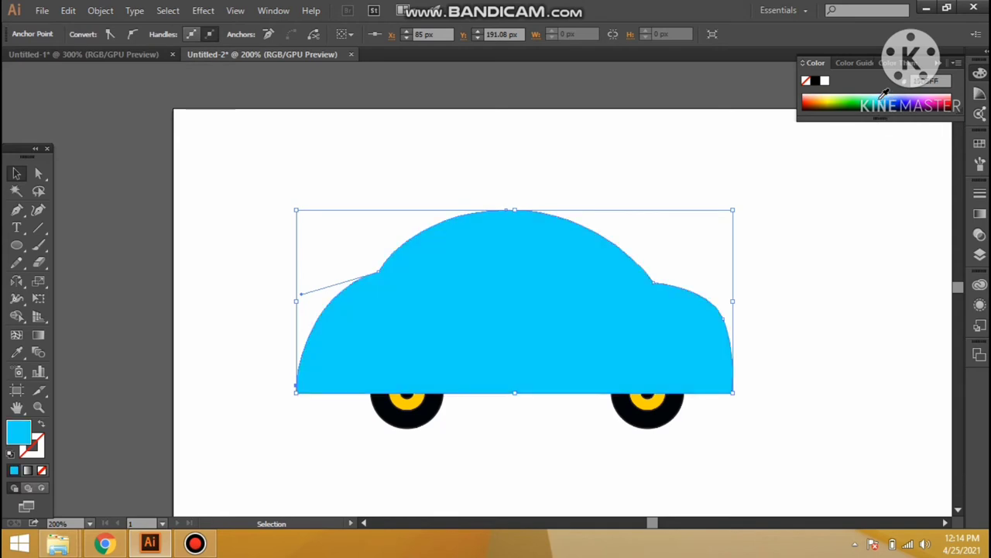
pyautogui.click(887, 94)
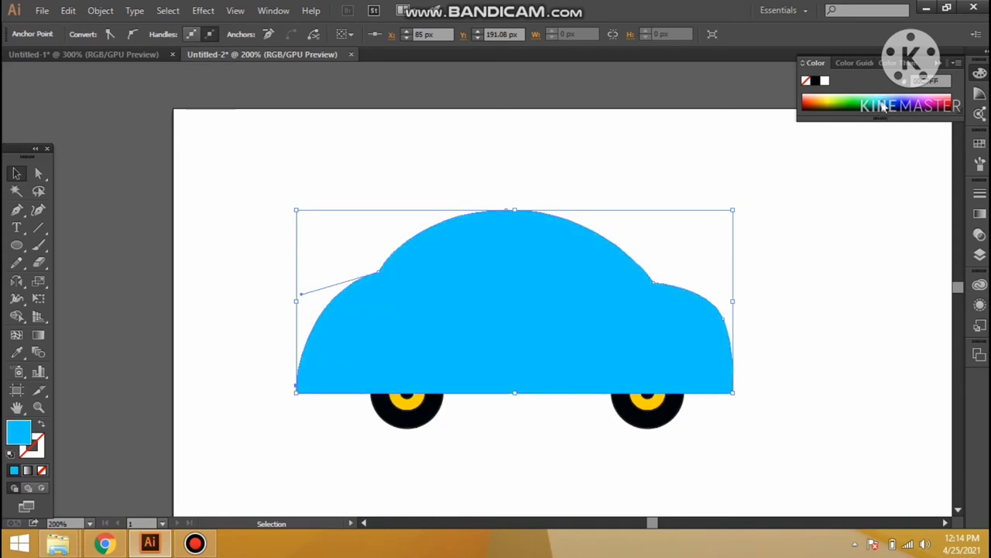
pyautogui.hotkey('ctrl', 'shift', '[')
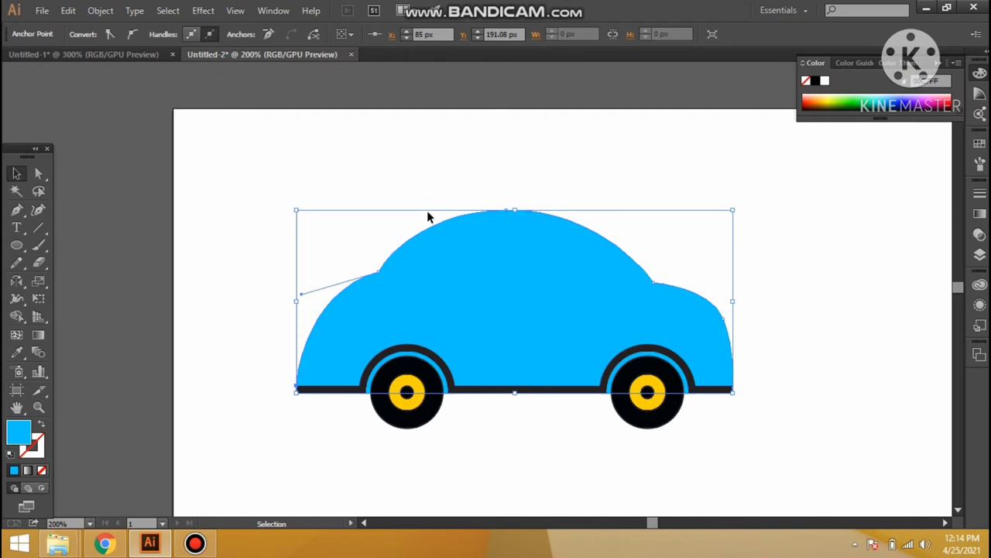
# Shape Builder away the body overlap inside both wheel arches.
pyautogui.keyDown('shift'); pyautogui.click(449, 377); pyautogui.keyUp('shift')
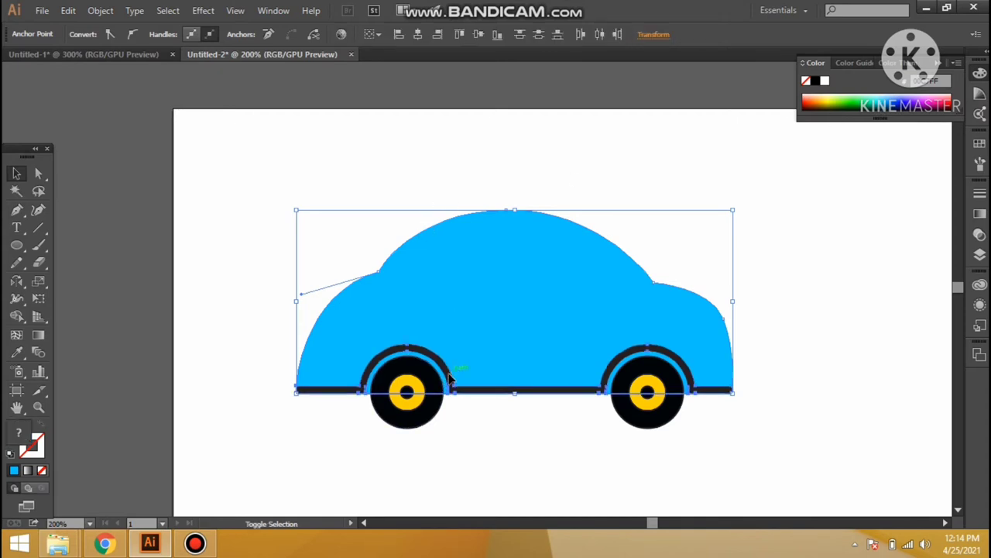
pyautogui.hotkey('shift', 'm')
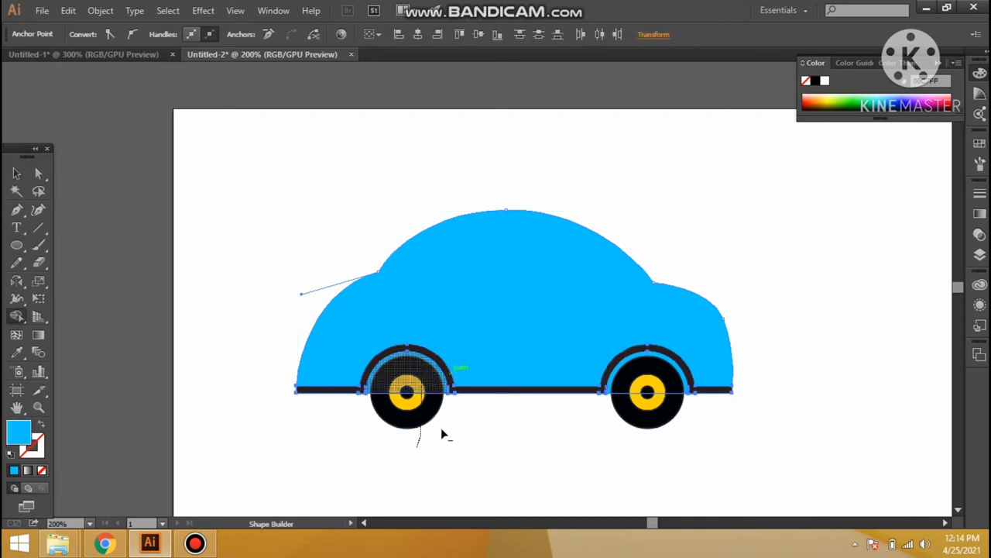
pyautogui.moveTo(443, 434); pyautogui.dragTo(433, 384)
pyautogui.moveTo(642, 387); pyautogui.dragTo(666, 364)
pyautogui.click(16, 174)
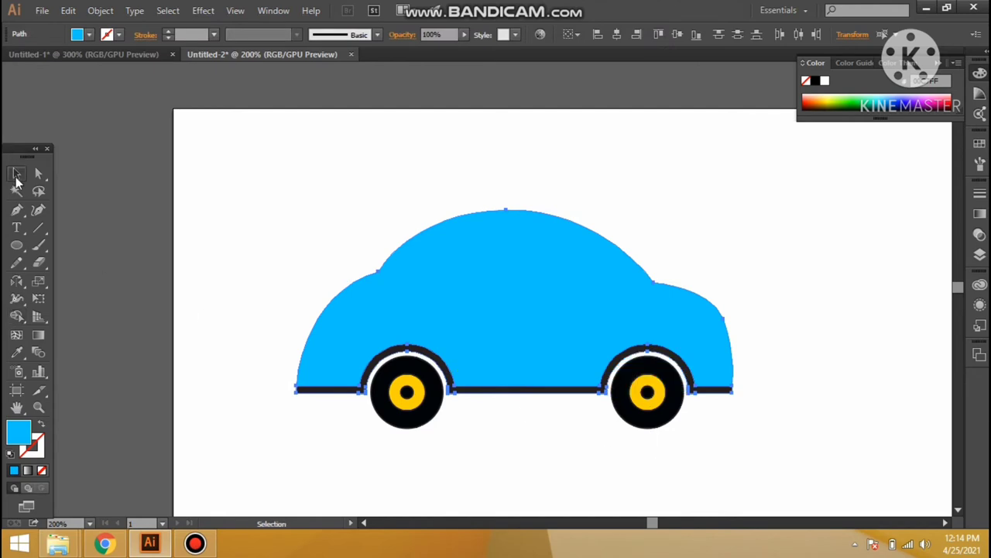
# Give the car body a black outline.
pyautogui.click(381, 276)
pyautogui.click(28, 455)
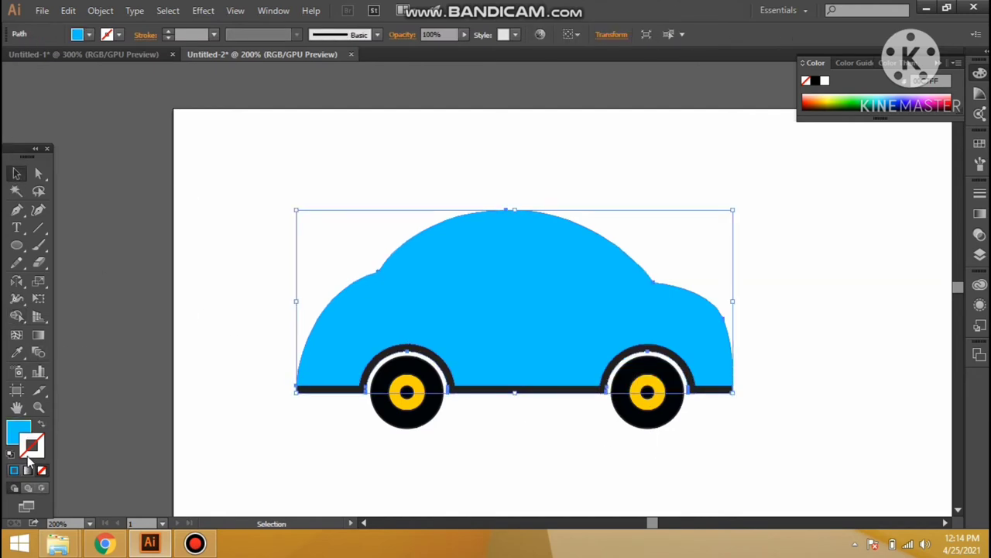
pyautogui.click(816, 80)
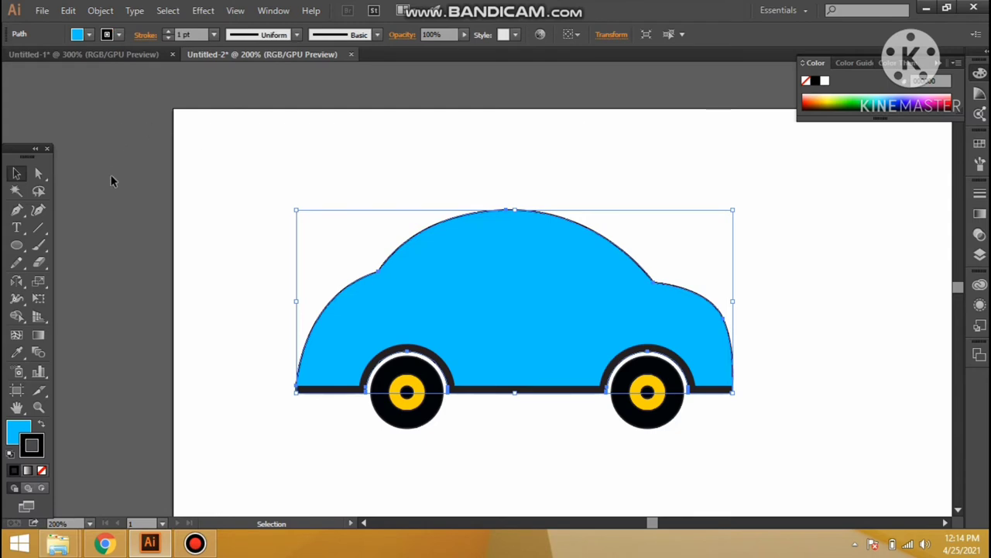
pyautogui.click(160, 169)
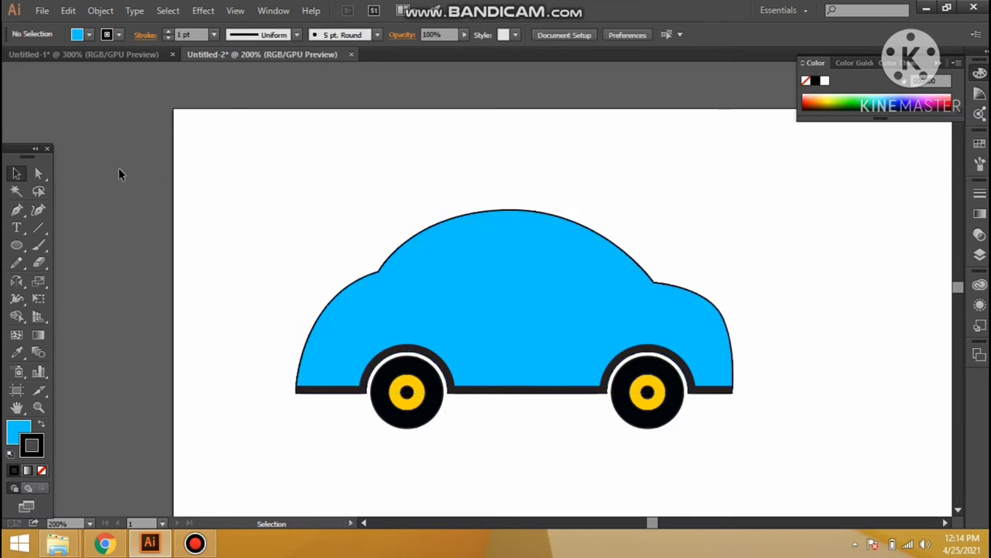
# Pen-draw the front and rear window shapes on the car's roof.
pyautogui.click(17, 210)
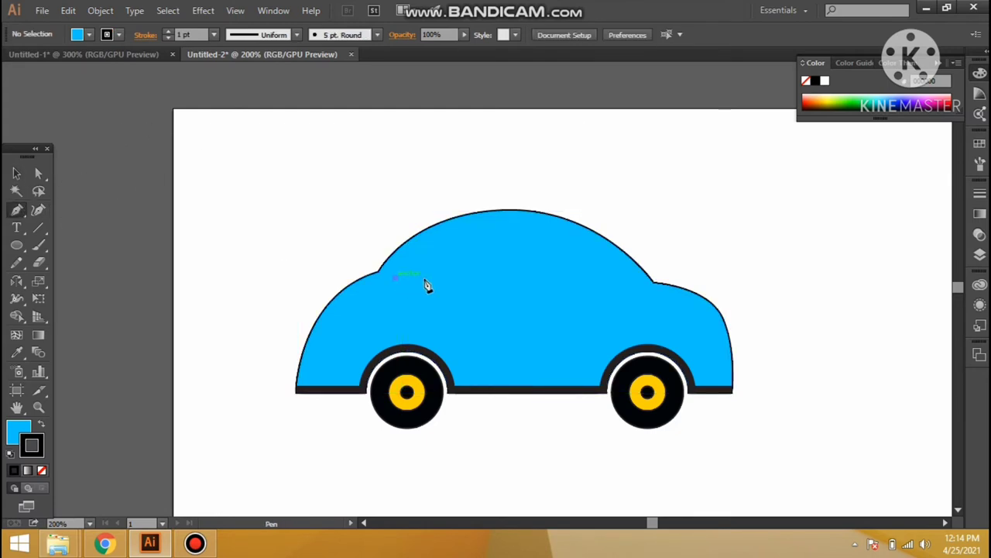
pyautogui.moveTo(394, 277); pyautogui.dragTo(527, 290)
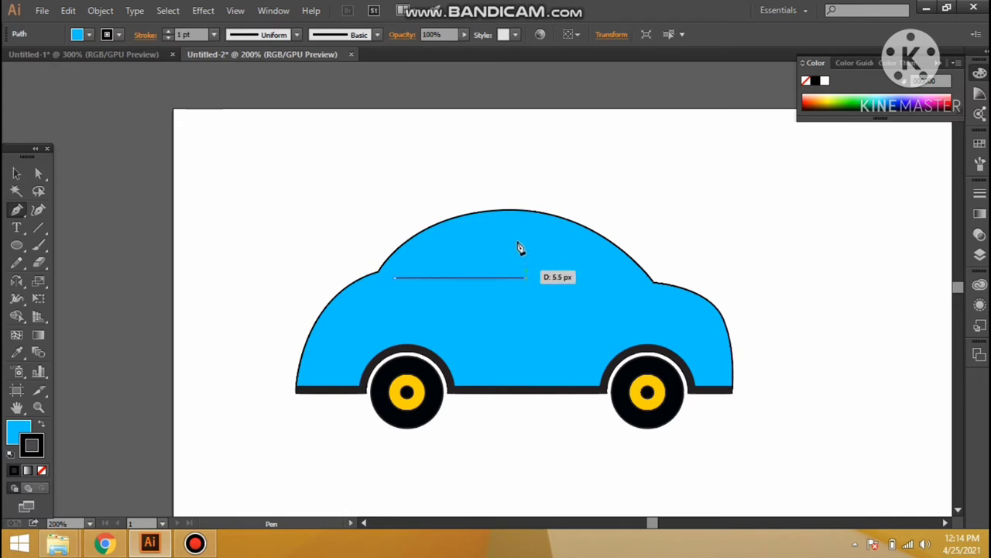
pyautogui.moveTo(503, 279); pyautogui.dragTo(502, 246)
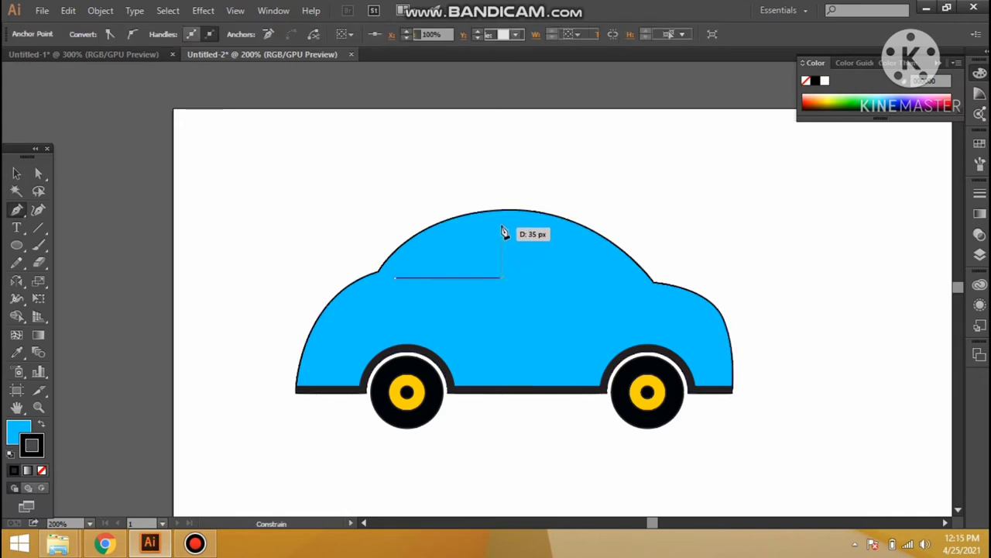
pyautogui.click(502, 224)
pyautogui.click(396, 279)
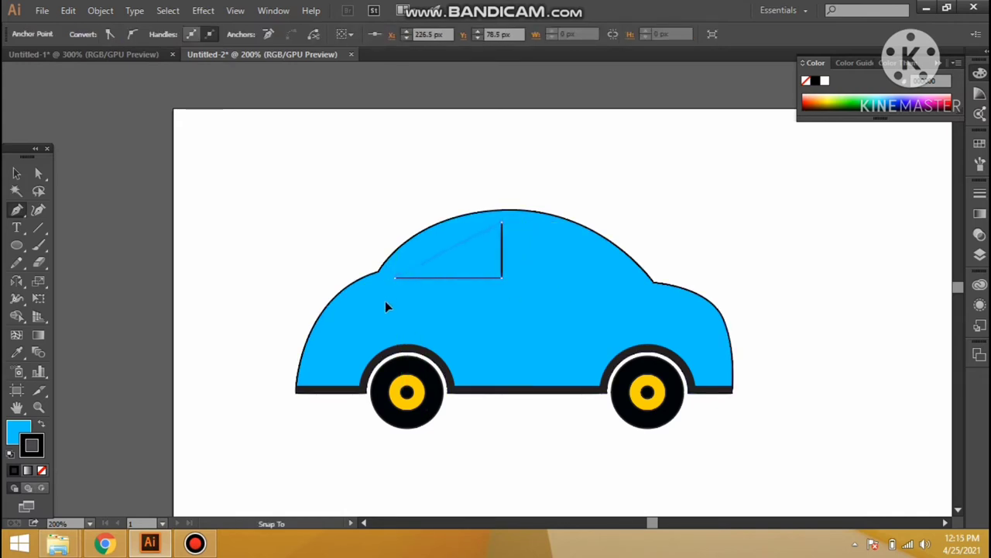
pyautogui.moveTo(380, 329); pyautogui.dragTo(380, 330)
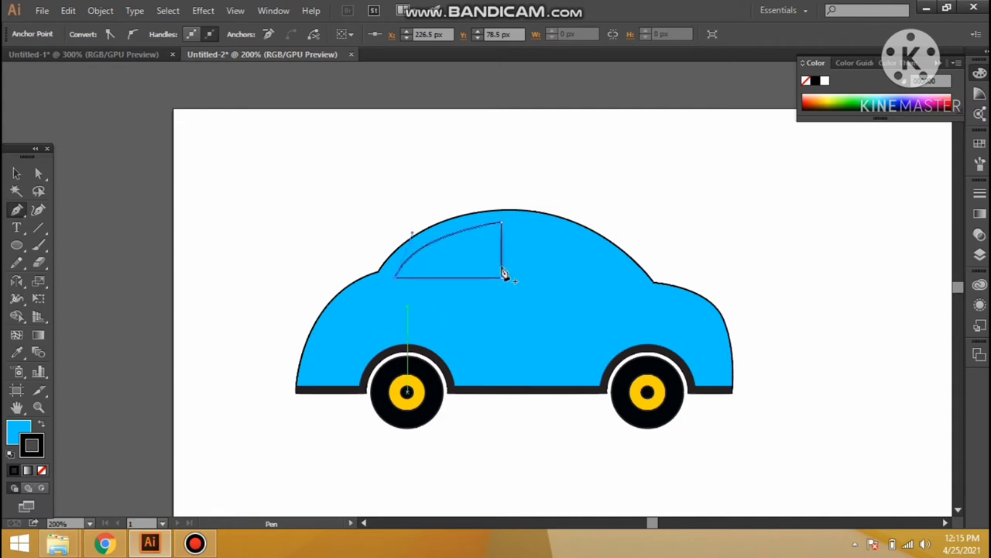
pyautogui.click(513, 224)
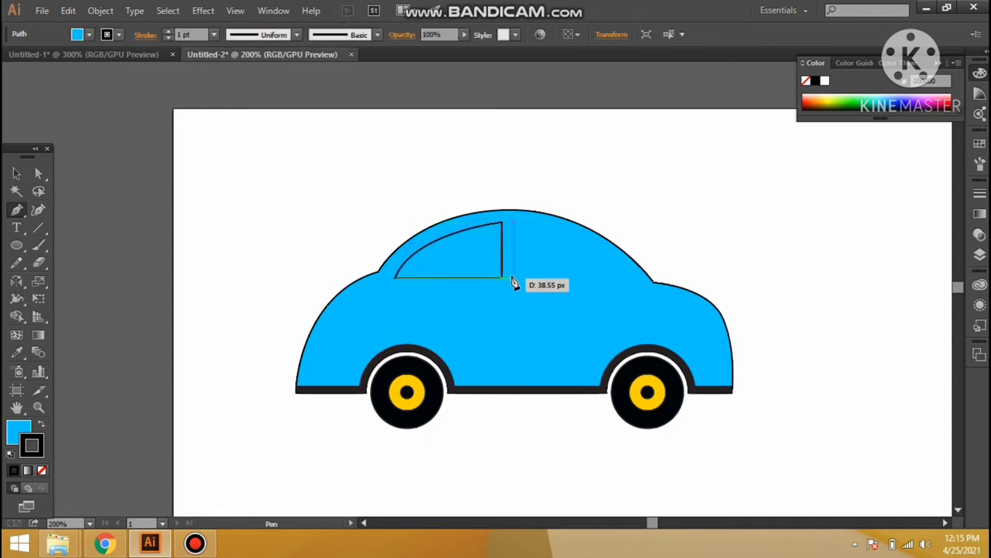
pyautogui.click(513, 276)
pyautogui.click(632, 277)
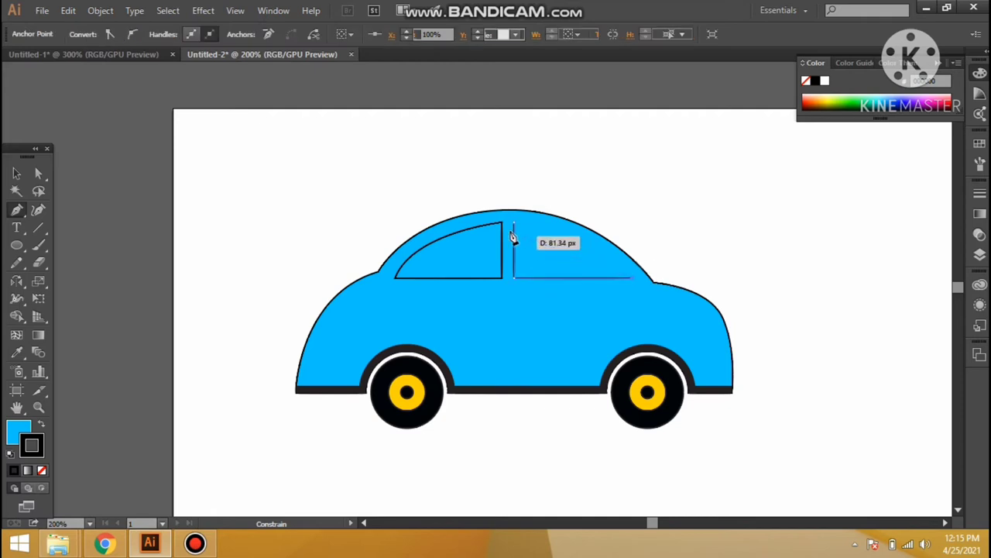
pyautogui.moveTo(429, 219); pyautogui.dragTo(424, 215)
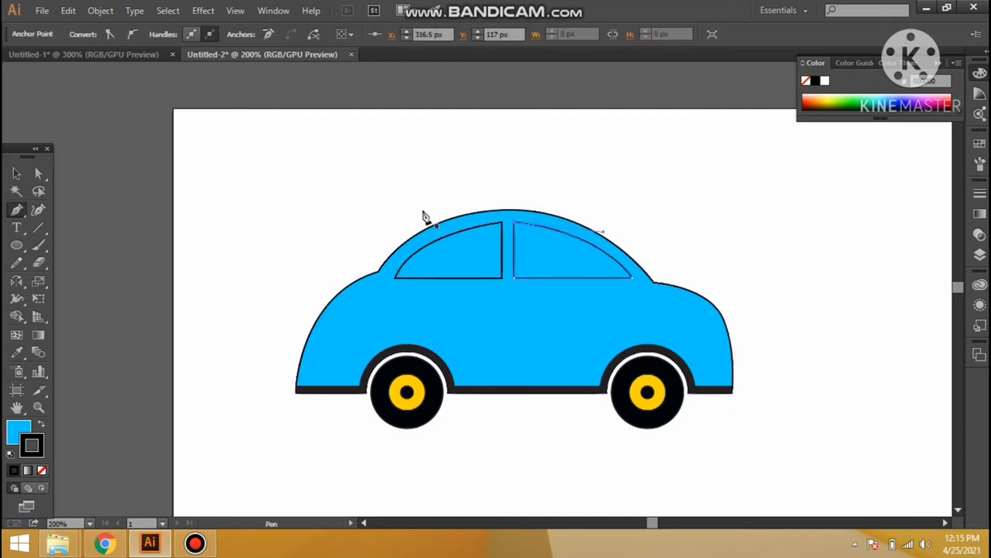
# Align the two windows by lowering their bottom edges slightly.
pyautogui.click(26, 172)
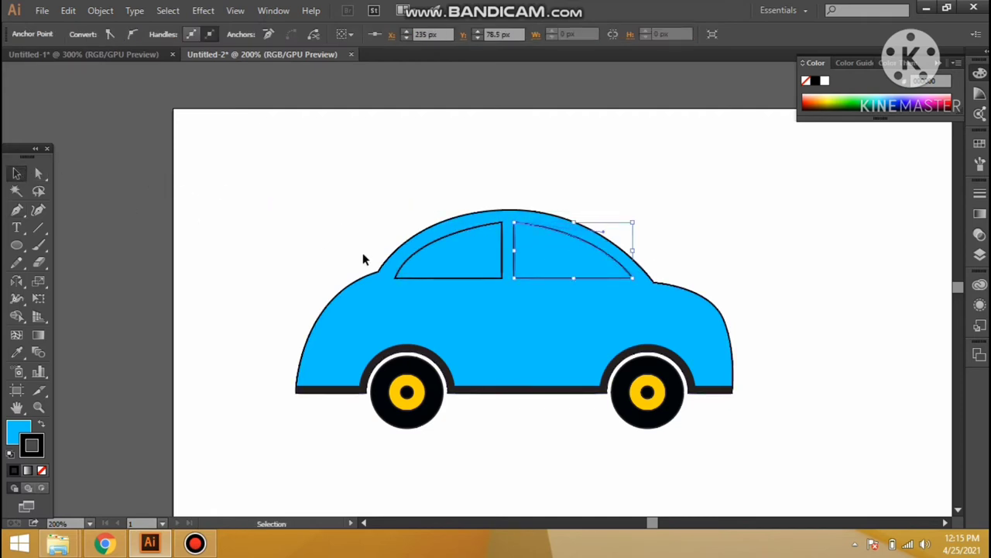
pyautogui.keyDown('shift'); pyautogui.click(444, 276); pyautogui.keyUp('shift')
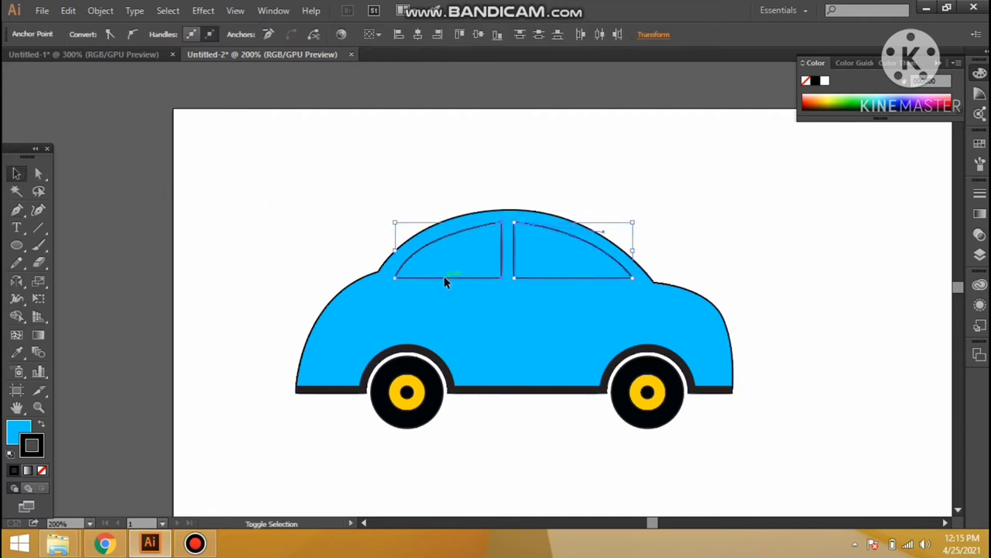
pyautogui.moveTo(517, 277); pyautogui.dragTo(510, 286)
pyautogui.press('a')
pyautogui.keyDown('shift'); pyautogui.click(496, 275); pyautogui.keyUp('shift')
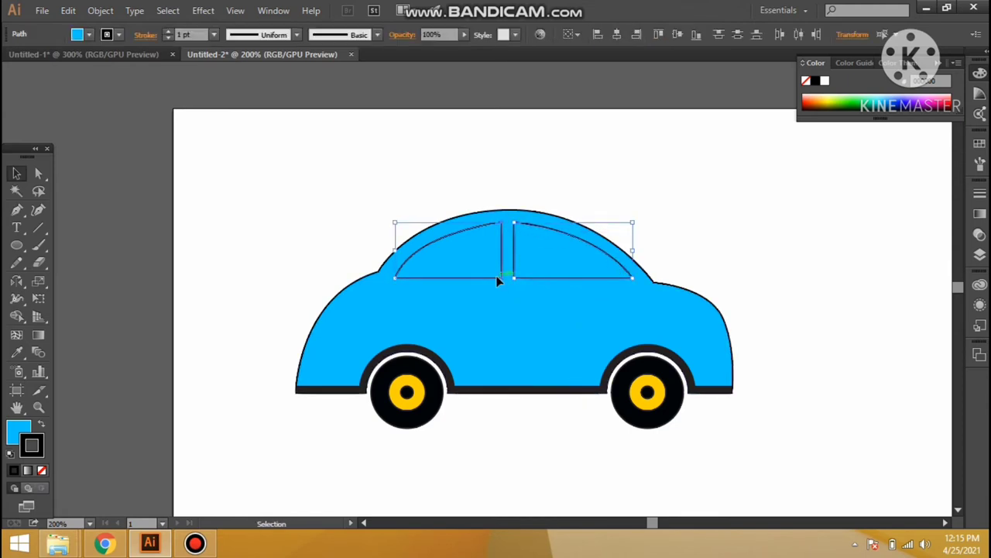
pyautogui.moveTo(513, 277); pyautogui.dragTo(515, 283)
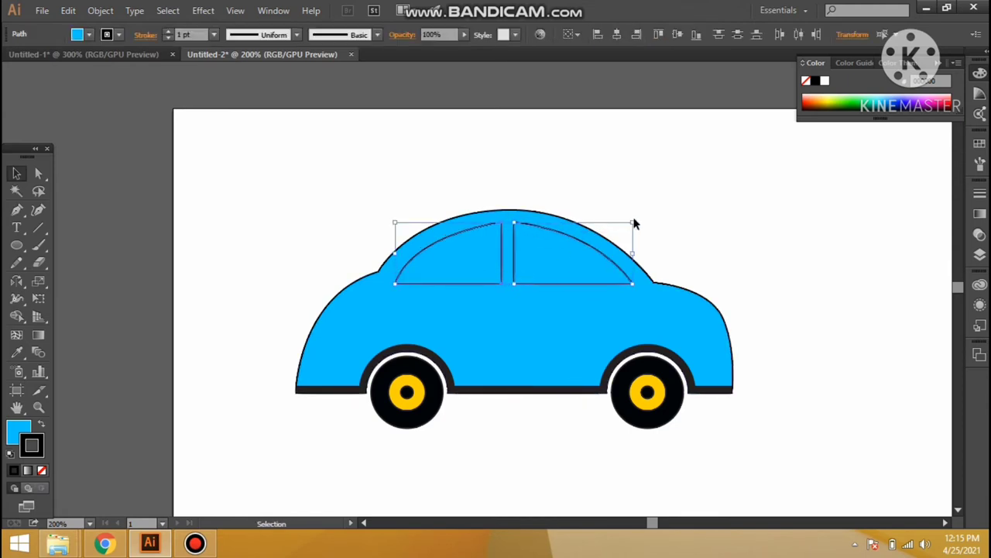
pyautogui.moveTo(449, 256); pyautogui.dragTo(434, 247)
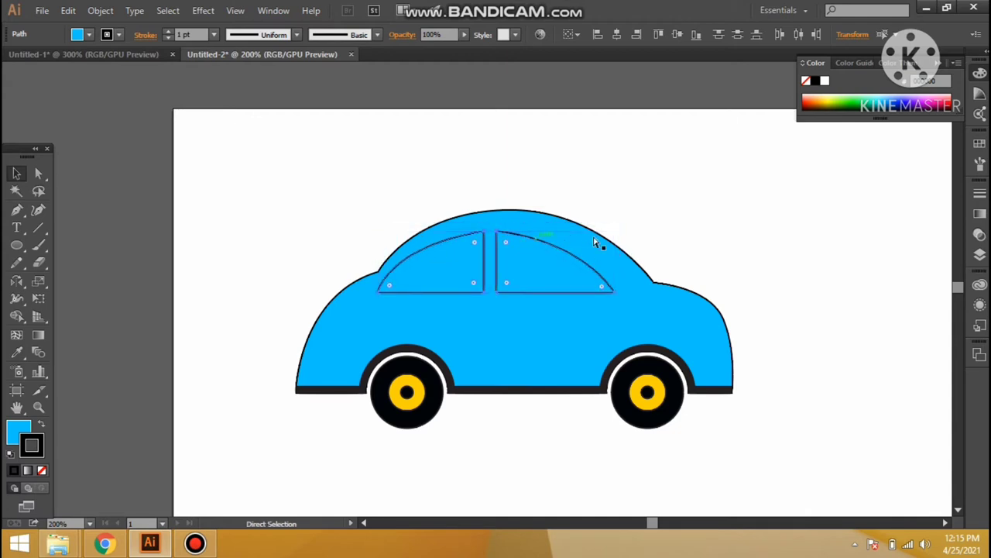
pyautogui.hotkey('ctrl', 'z')
pyautogui.click(705, 187)
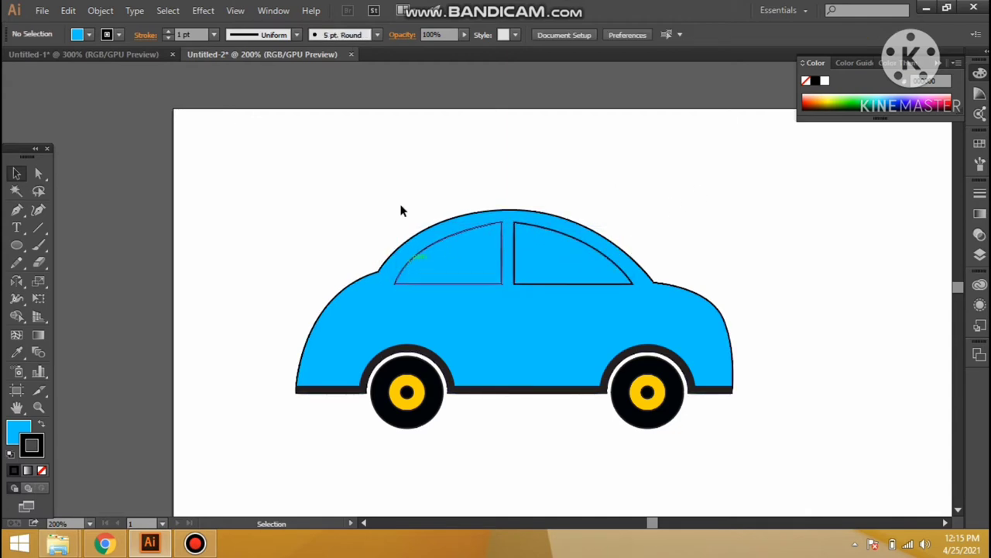
# Cut both windows out of the car body with Shape Builder, leaving a cyan pillar between.
pyautogui.hotkey('ctrl', 'a')
pyautogui.hotkey('shift', 'm')
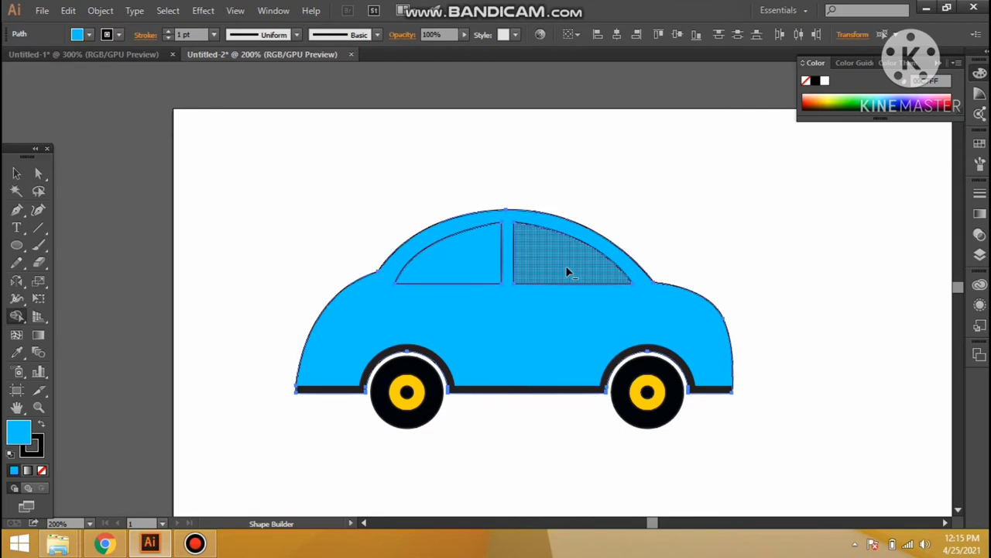
pyautogui.keyDown('alt'); pyautogui.click(567, 271); pyautogui.keyUp('alt')
pyautogui.keyDown('alt'); pyautogui.click(449, 255); pyautogui.keyUp('alt')
pyautogui.click(16, 173)
pyautogui.click(235, 165)
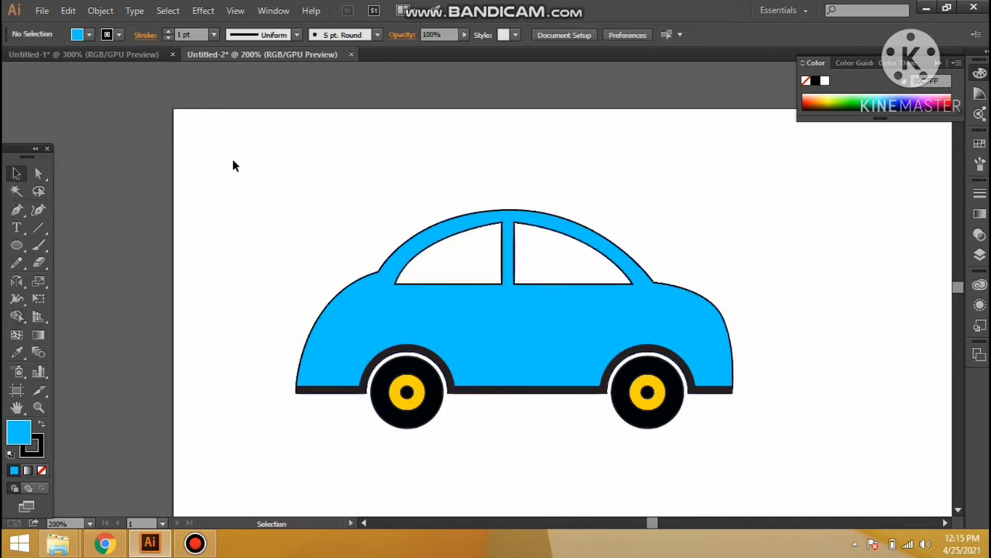
# Pen-draw a black, unfilled door line from the window pillar toward the rear wheel arch.
pyautogui.click(17, 209)
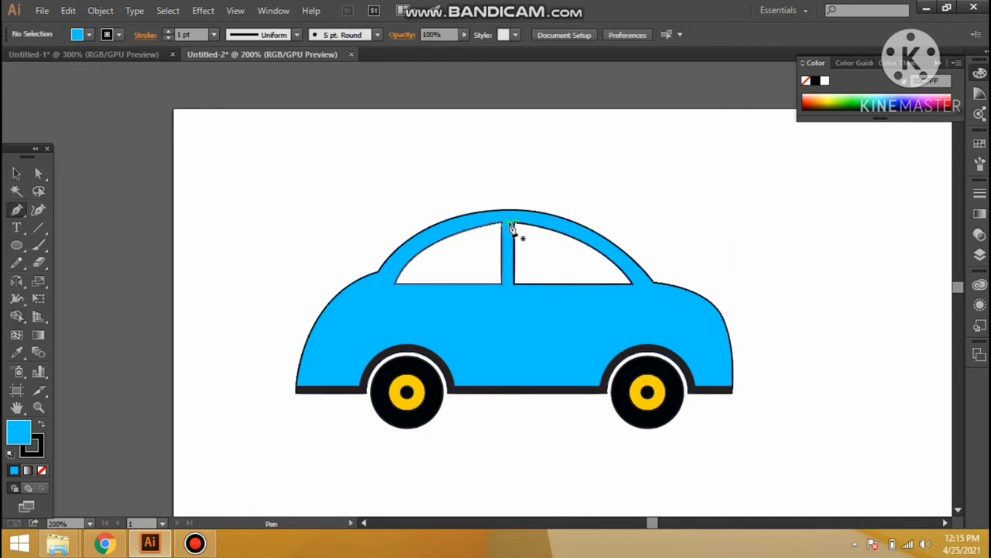
pyautogui.click(511, 229)
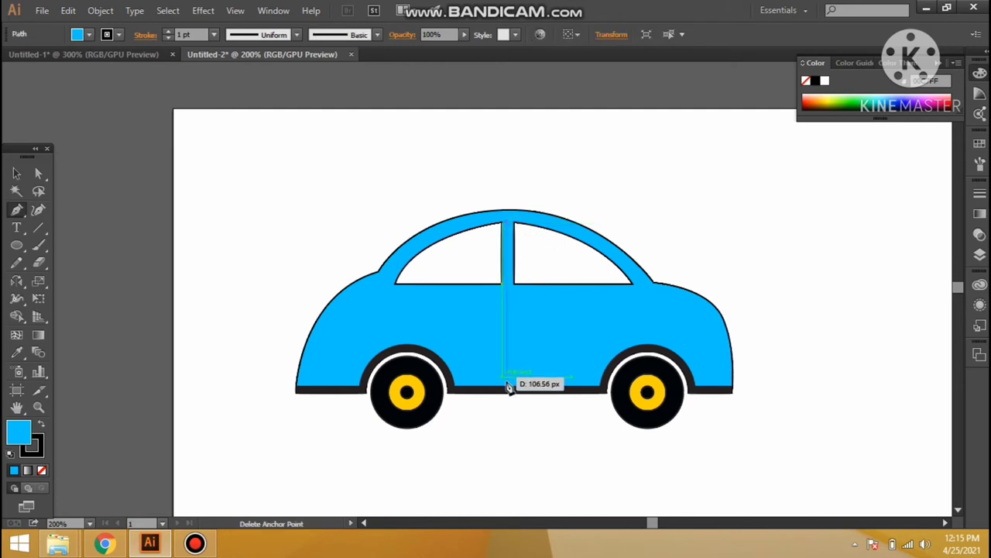
pyautogui.click(511, 368)
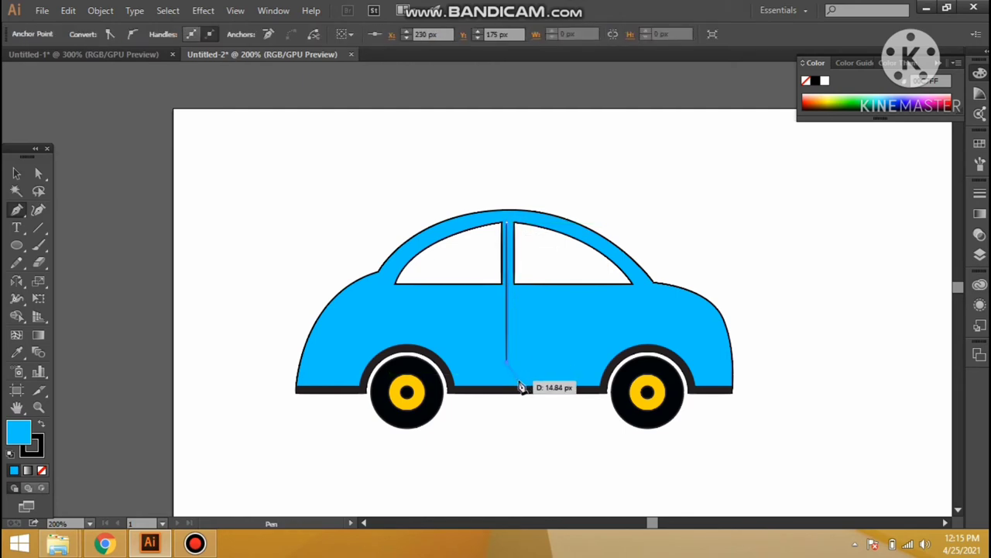
pyautogui.hotkey('ctrl', 'shift', 'a')
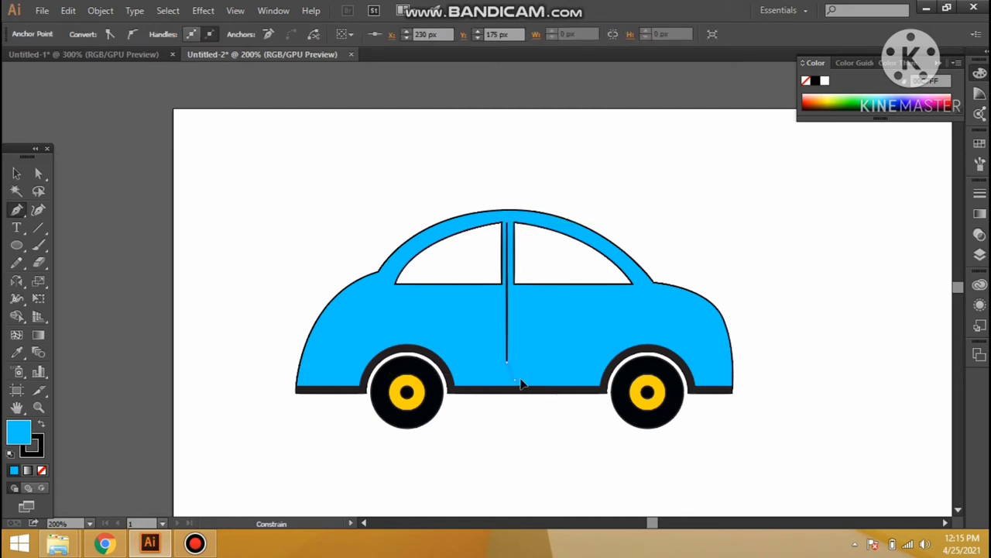
pyautogui.keyDown('ctrl'); pyautogui.click(577, 387); pyautogui.keyUp('ctrl')
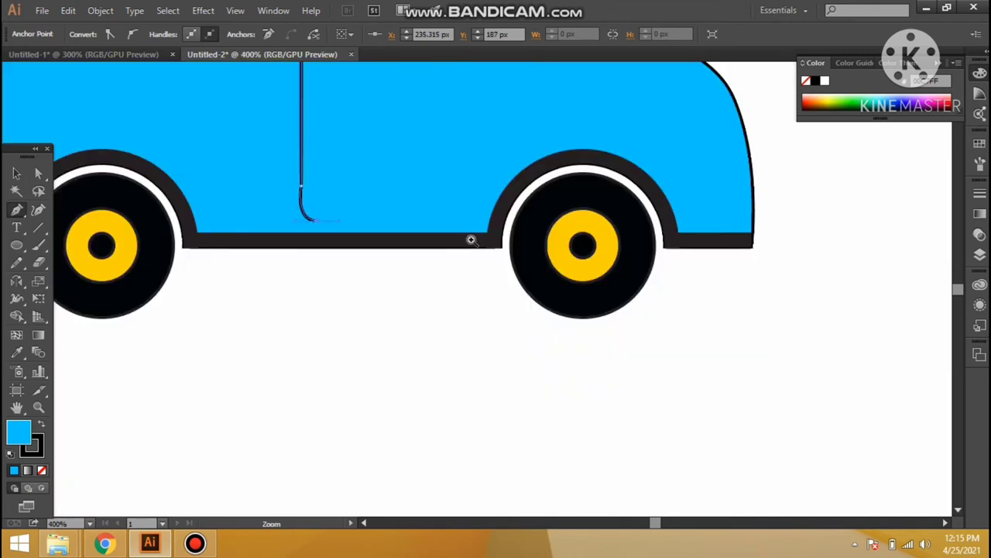
pyautogui.hotkey('ctrl', 'z')
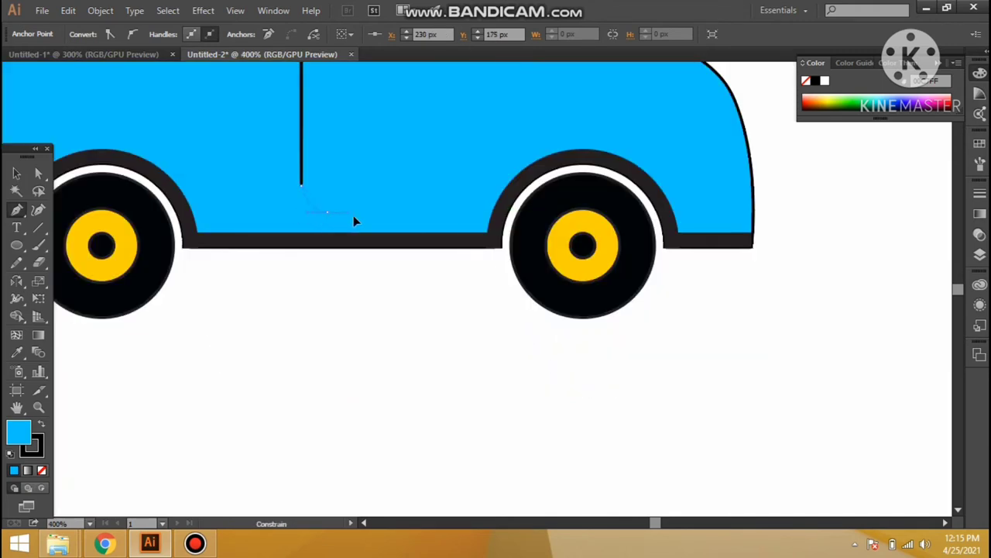
pyautogui.click(496, 211)
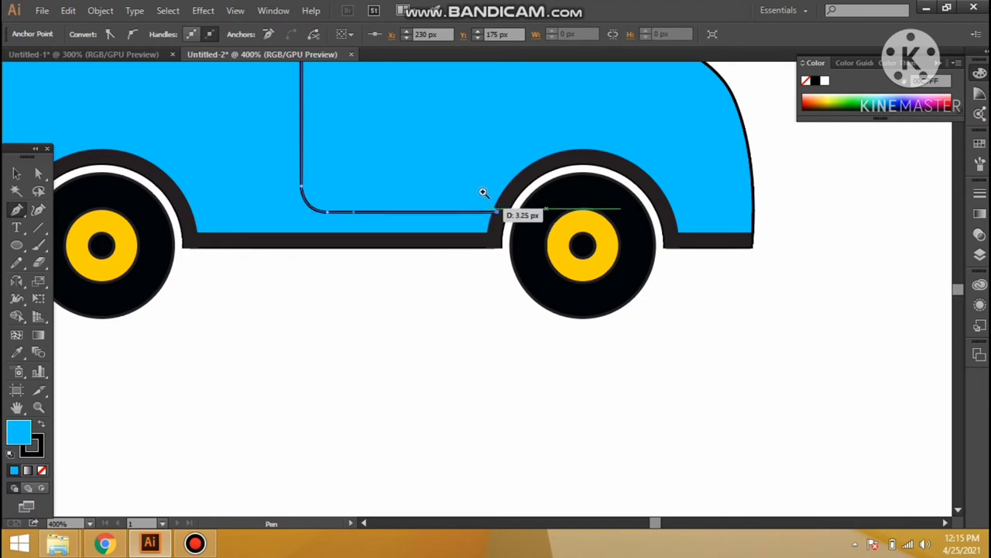
pyautogui.keyDown('ctrl'); pyautogui.keyDown('alt'); pyautogui.click(484, 192); pyautogui.keyUp('alt'); pyautogui.keyUp('ctrl')
pyautogui.keyDown('ctrl'); pyautogui.keyDown('alt'); pyautogui.click(483, 192); pyautogui.keyUp('alt'); pyautogui.keyUp('ctrl')
pyautogui.keyDown('ctrl'); pyautogui.click(469, 306); pyautogui.keyUp('ctrl')
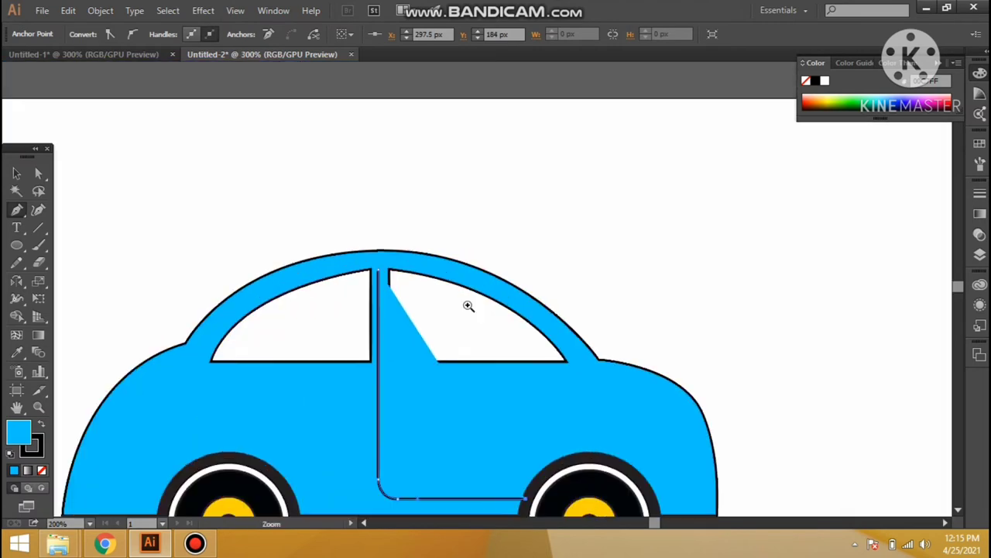
pyautogui.click(41, 471)
pyautogui.moveTo(318, 466); pyautogui.dragTo(297, 427)
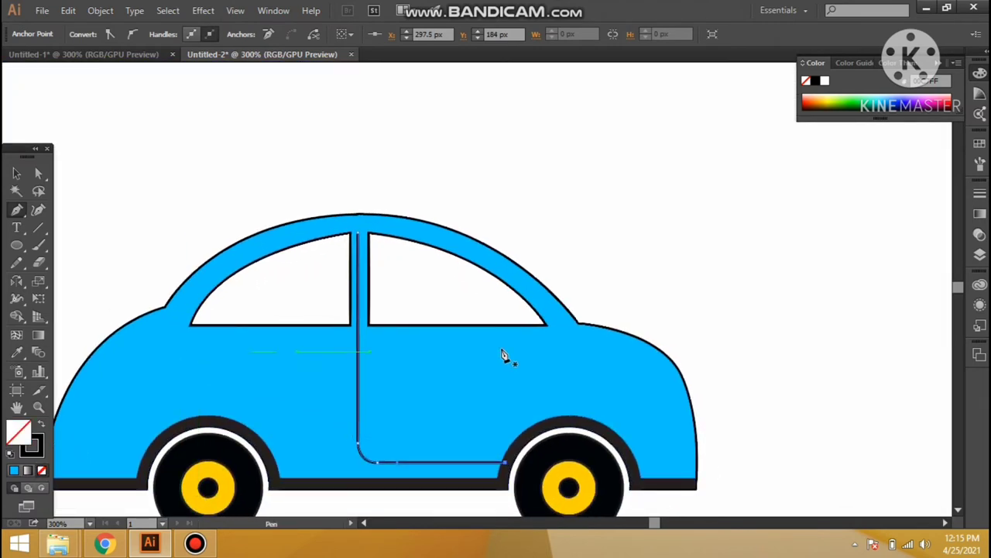
# Pen-draw a swoosh highlight shape along the car's side below the windows.
pyautogui.press('Return')
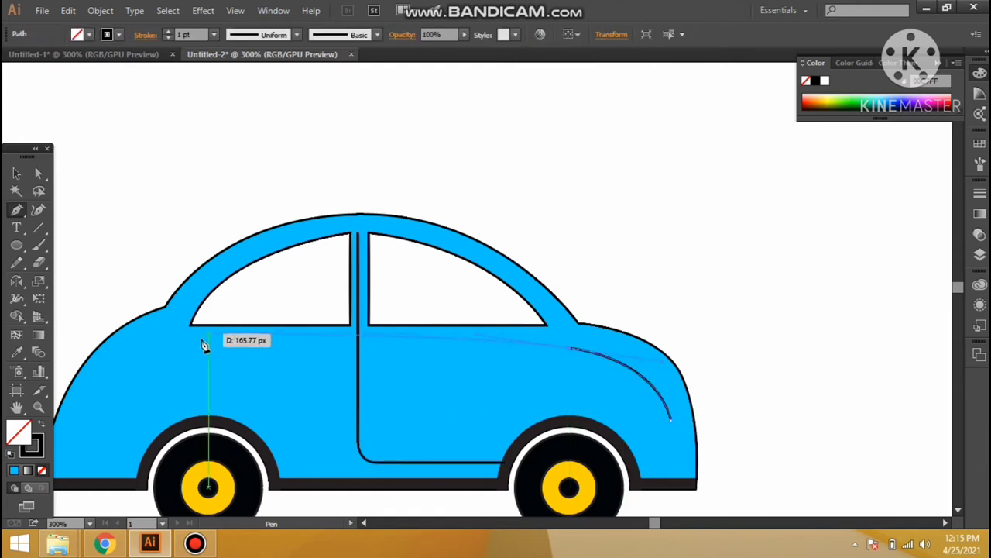
pyautogui.click(166, 346)
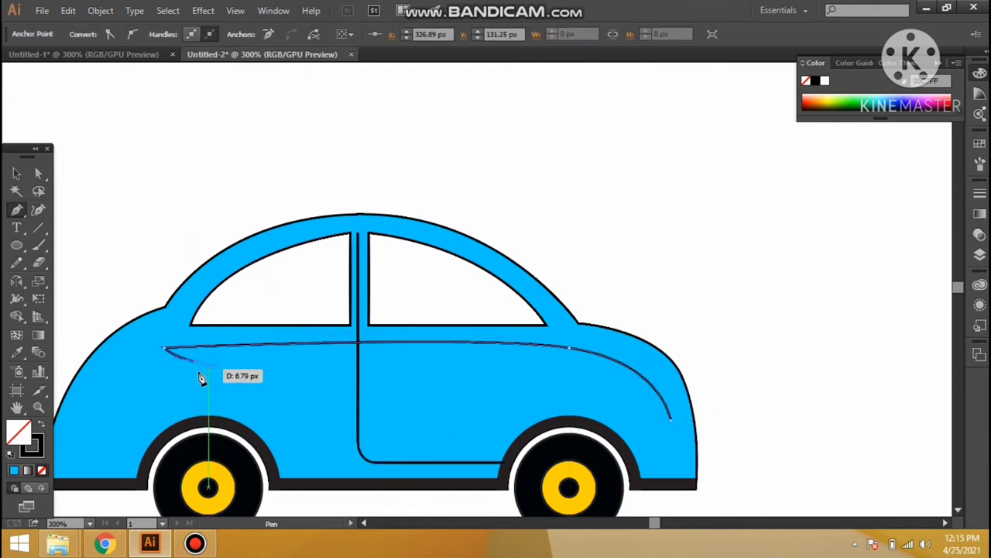
pyautogui.moveTo(203, 371); pyautogui.dragTo(232, 383)
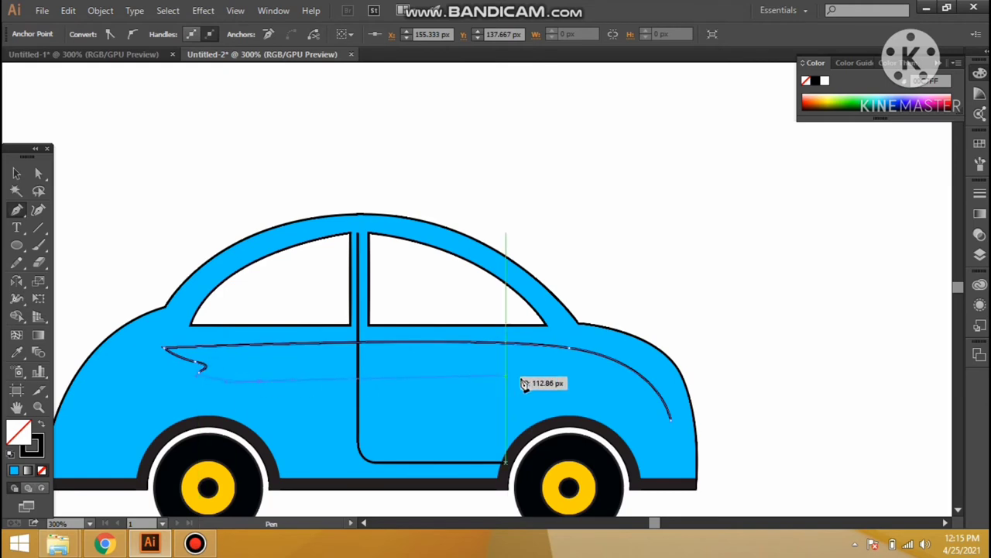
pyautogui.click(565, 362)
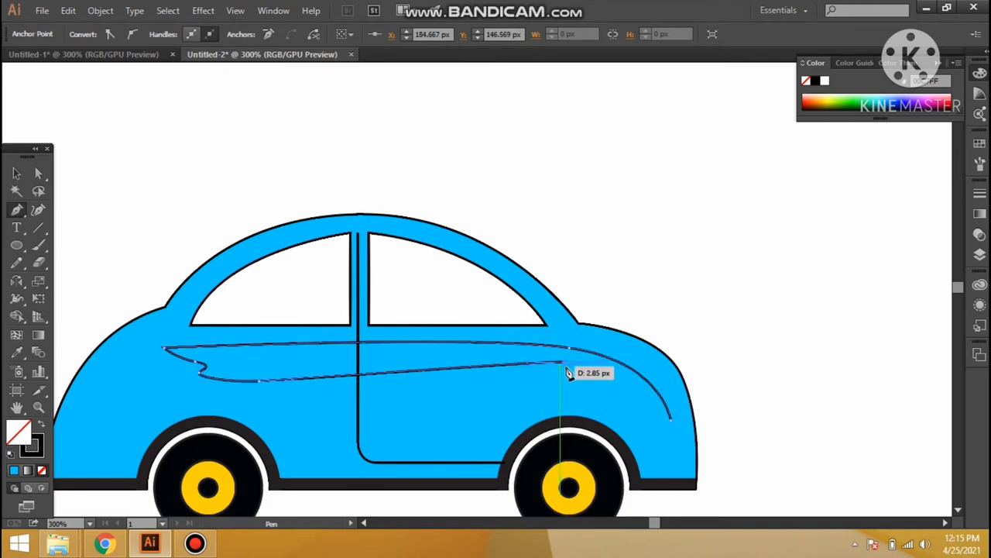
pyautogui.moveTo(606, 367); pyautogui.dragTo(685, 439)
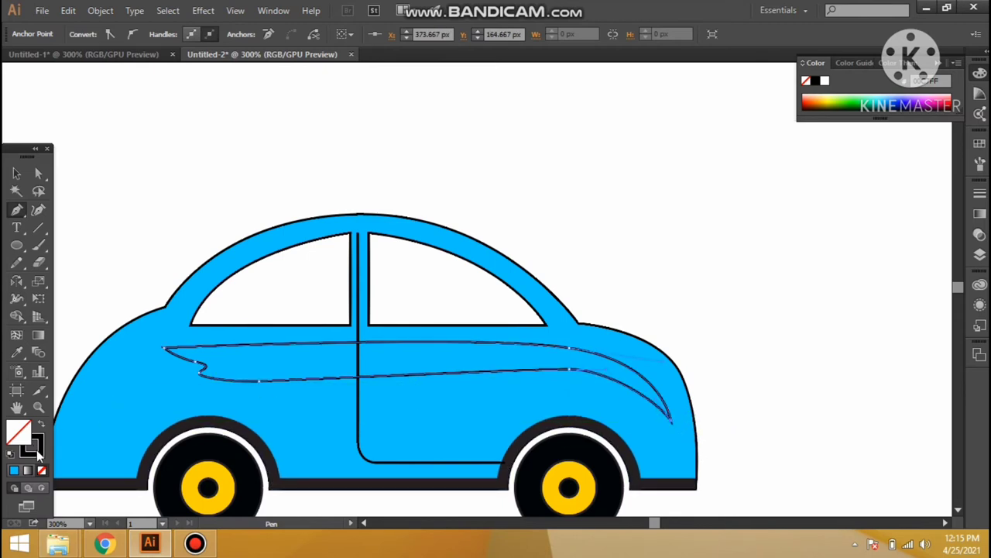
# Fill the swoosh with pale cyan 48DDFF and remove its outline.
pyautogui.click(42, 470)
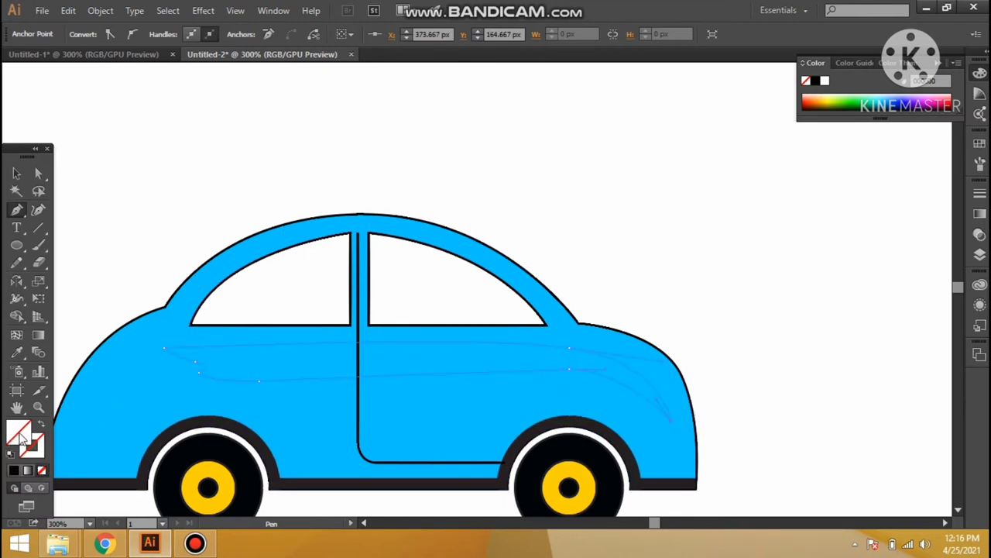
pyautogui.press('i')
pyautogui.click(244, 398)
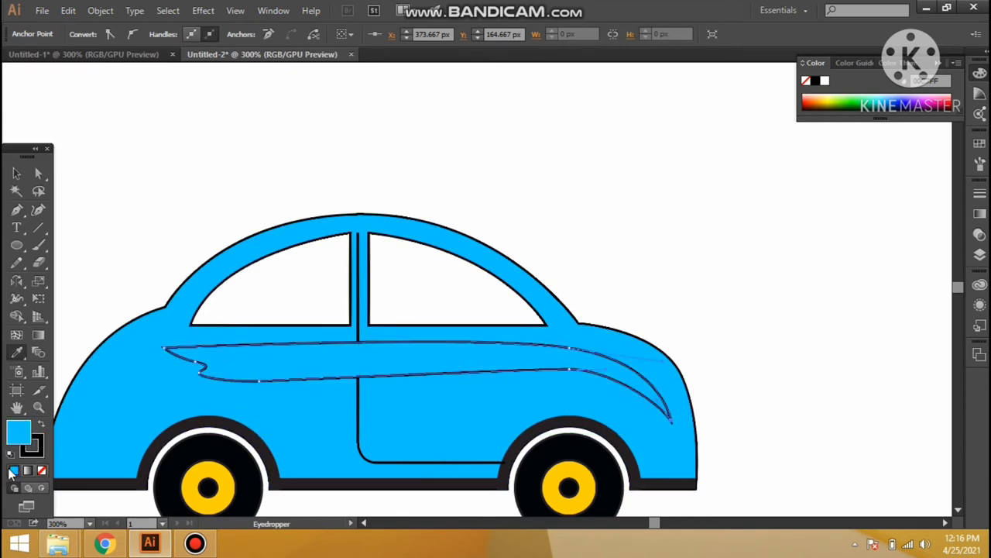
pyautogui.click(42, 470)
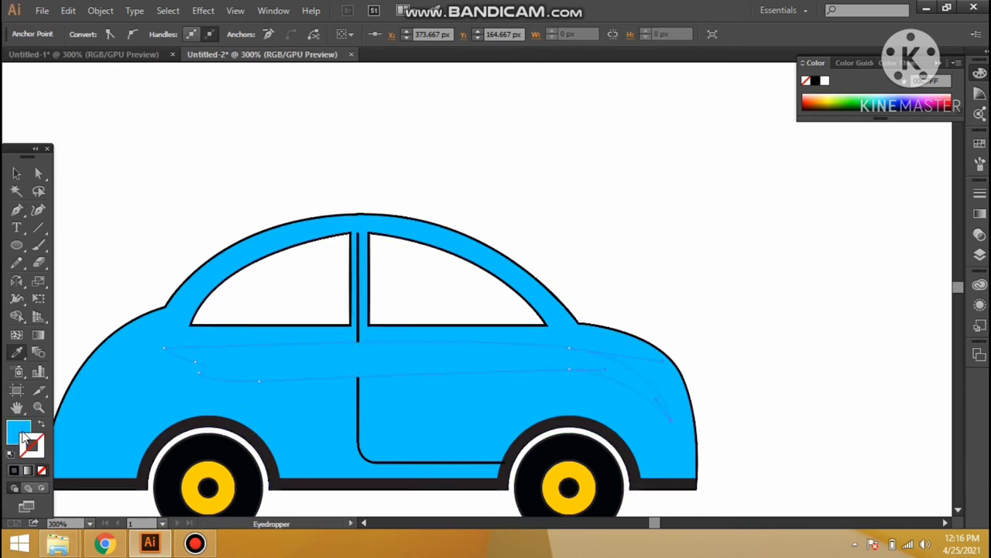
pyautogui.doubleClick(21, 431)
pyautogui.moveTo(715, 184); pyautogui.dragTo(710, 172)
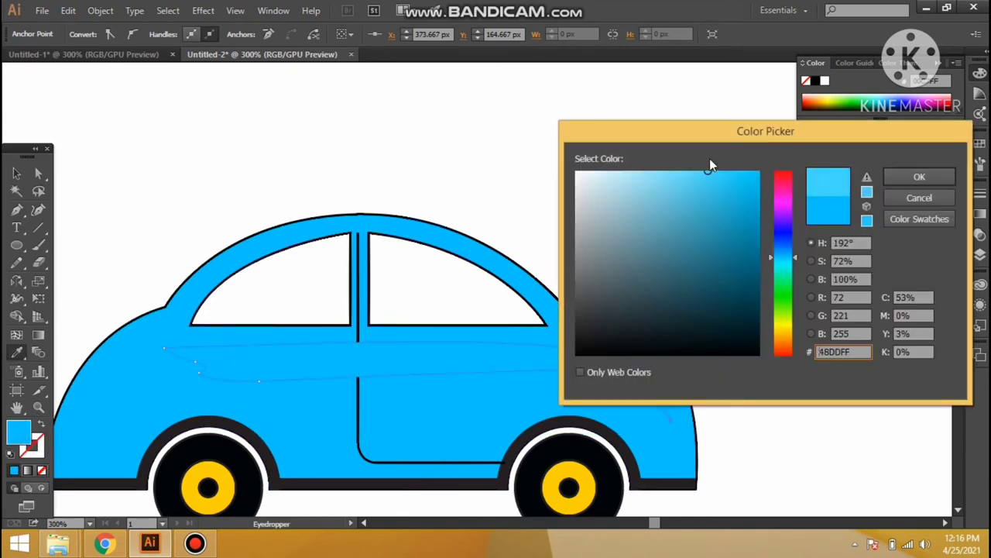
pyautogui.click(919, 177)
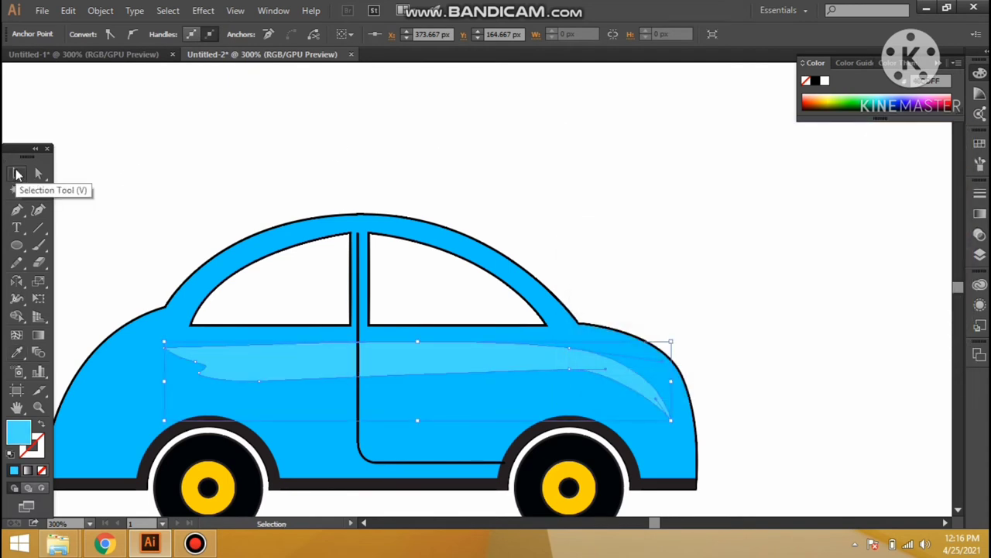
pyautogui.click(201, 194)
# Draw a small upright rectangle and round its corners fully into a pill.
pyautogui.hotkey('ctrl', '=')
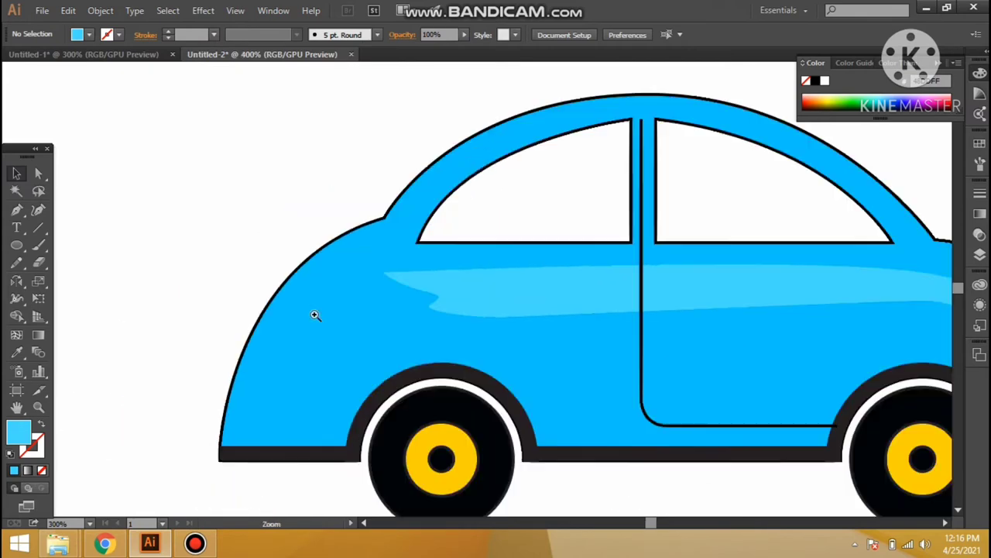
pyautogui.moveTo(21, 248); pyautogui.dragTo(70, 245)
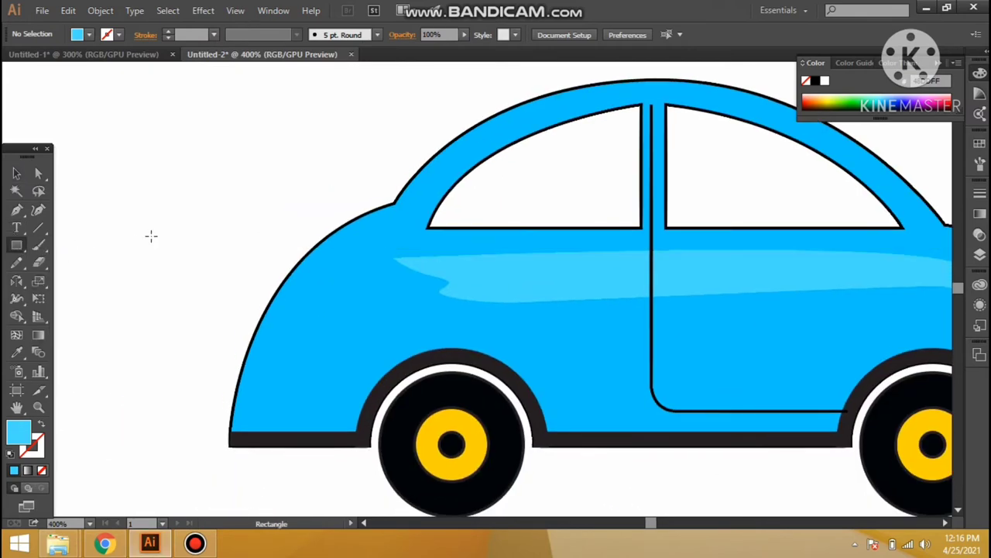
pyautogui.moveTo(151, 235); pyautogui.dragTo(179, 313)
pyautogui.keyDown('ctrl'); pyautogui.click(255, 279); pyautogui.keyUp('ctrl')
pyautogui.moveTo(363, 277); pyautogui.dragTo(4, 220)
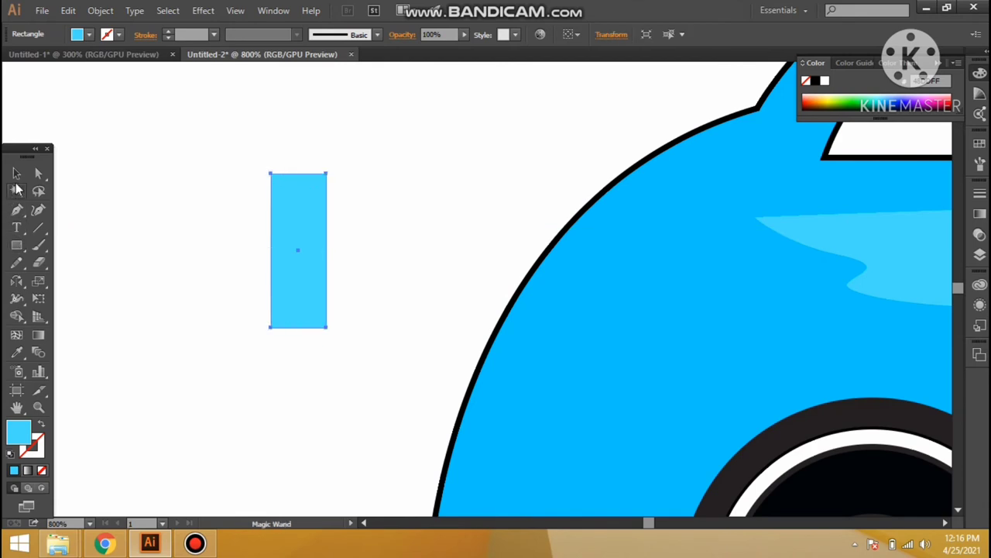
pyautogui.press('v')
pyautogui.moveTo(283, 188); pyautogui.dragTo(288, 203)
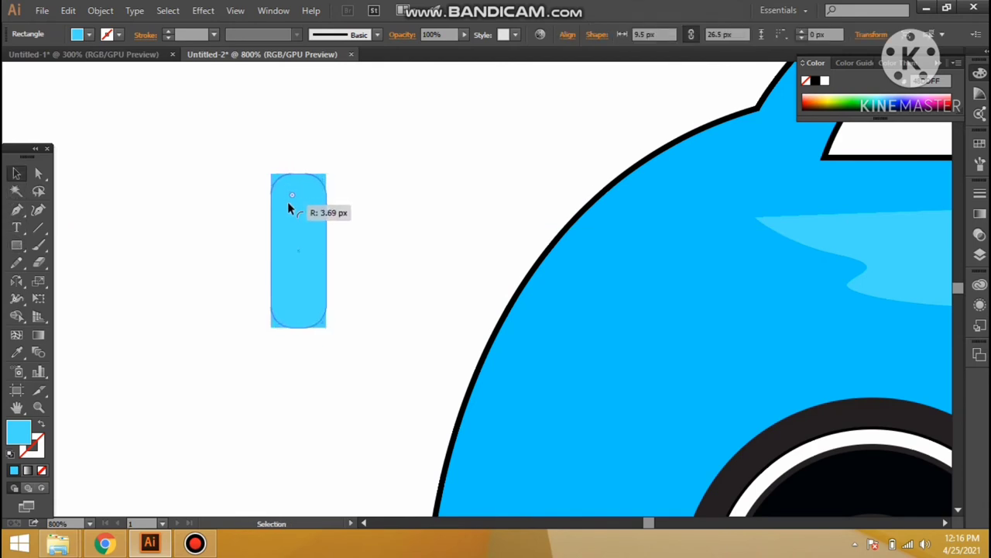
# Give the pill the car's blue fill and black outline, and cover its top with a wider rectangle.
pyautogui.press('i')
pyautogui.click(588, 317)
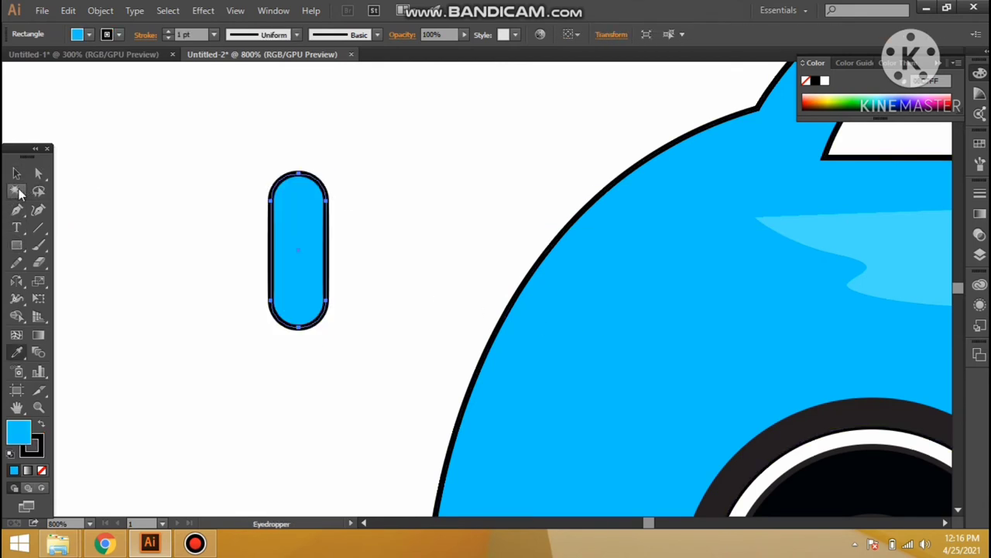
pyautogui.click(17, 246)
pyautogui.moveTo(227, 158); pyautogui.dragTo(389, 239)
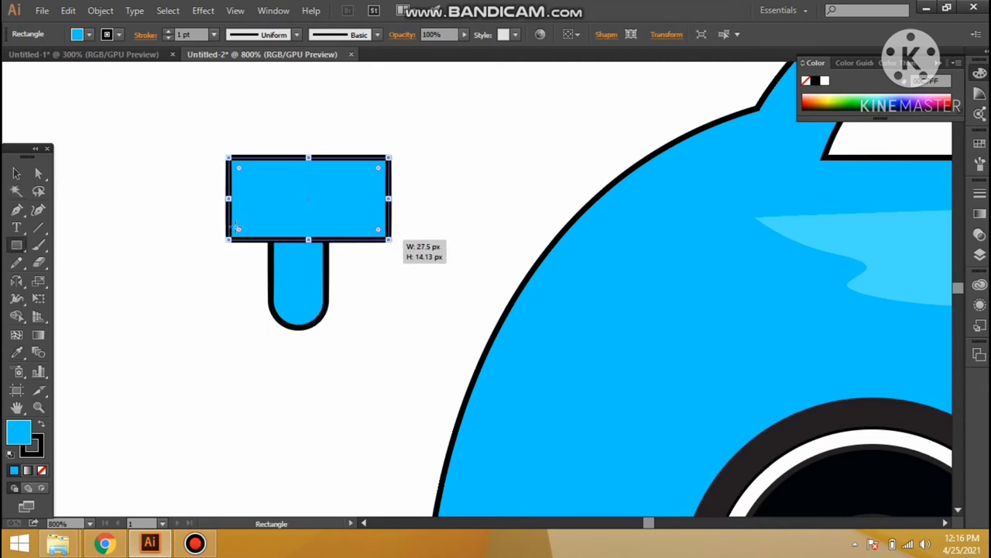
pyautogui.click(17, 173)
pyautogui.moveTo(272, 214); pyautogui.dragTo(271, 233)
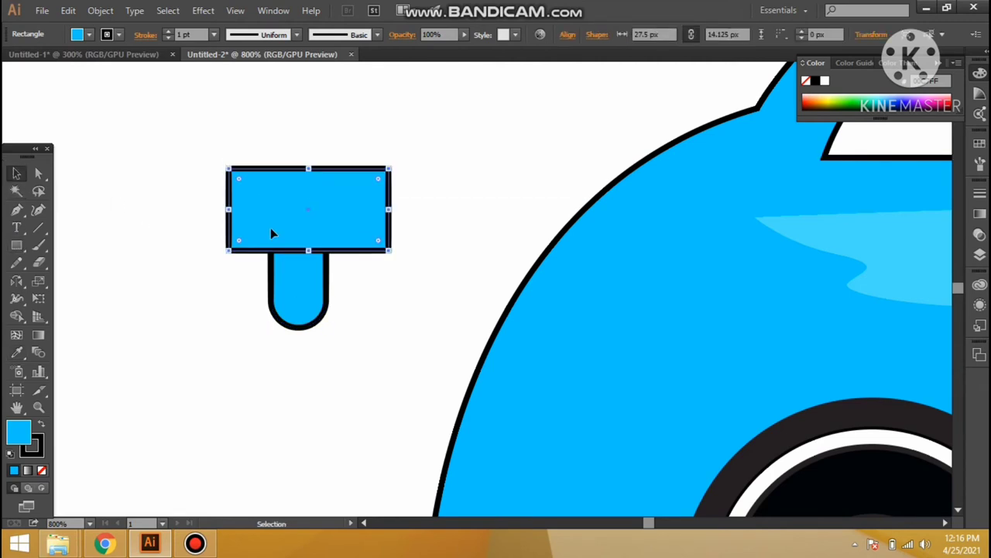
pyautogui.click(312, 279)
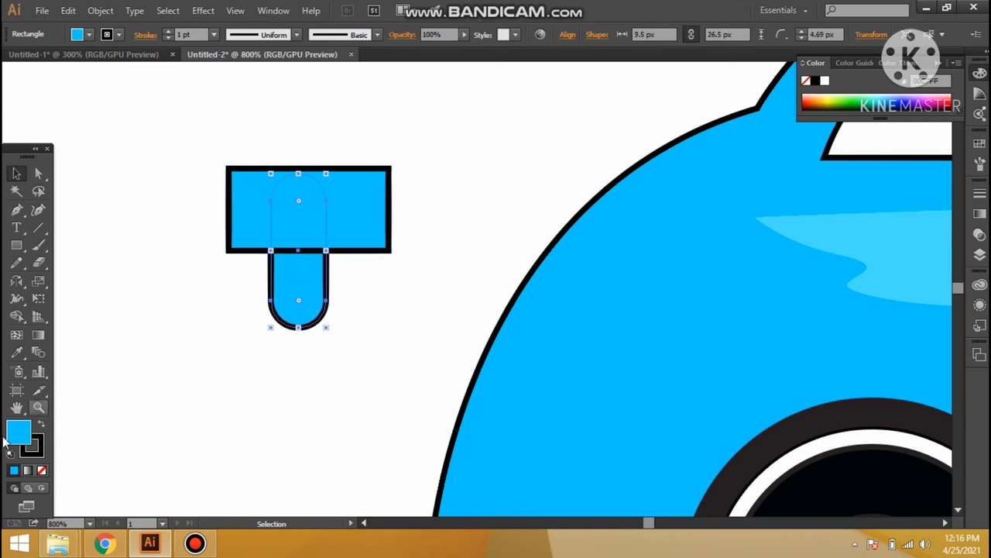
# Fill the pill red and the overlapping rectangle pinkish red F4456F.
pyautogui.doubleClick(26, 431)
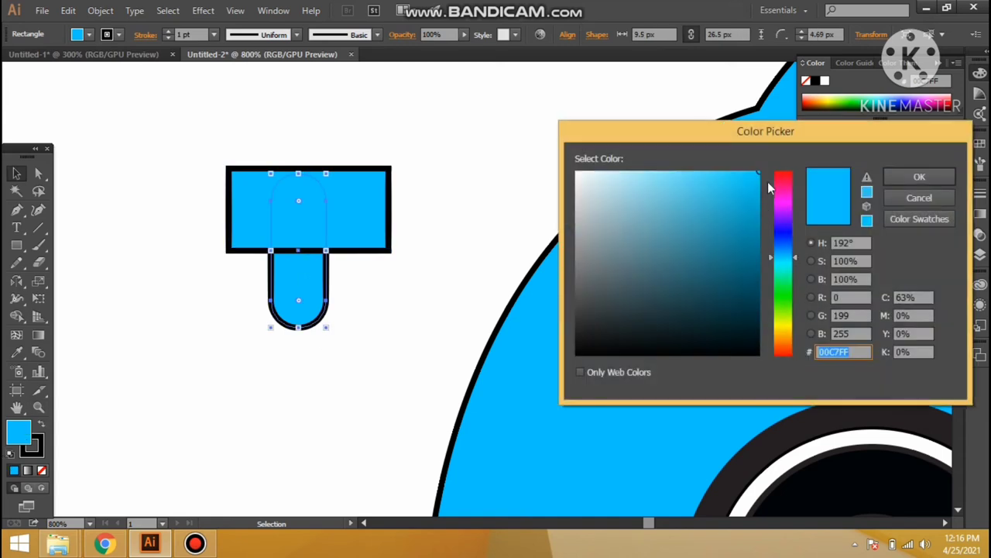
pyautogui.click(790, 178)
pyautogui.click(912, 178)
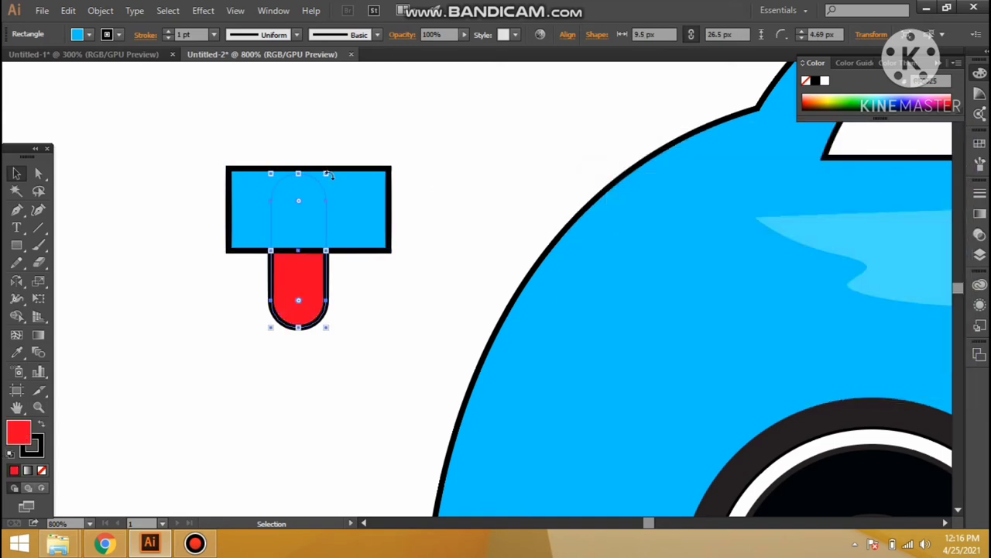
pyautogui.click(367, 219)
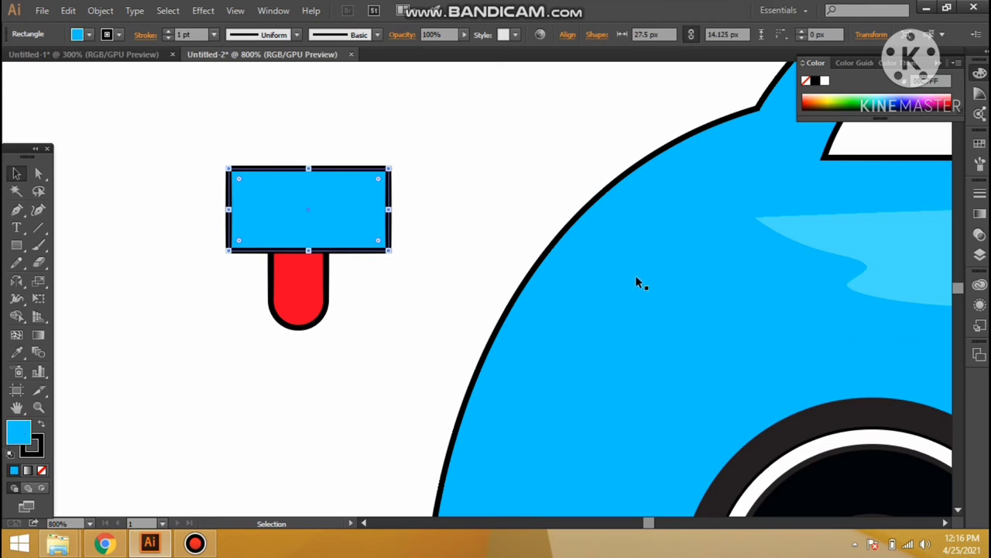
pyautogui.doubleClick(19, 432)
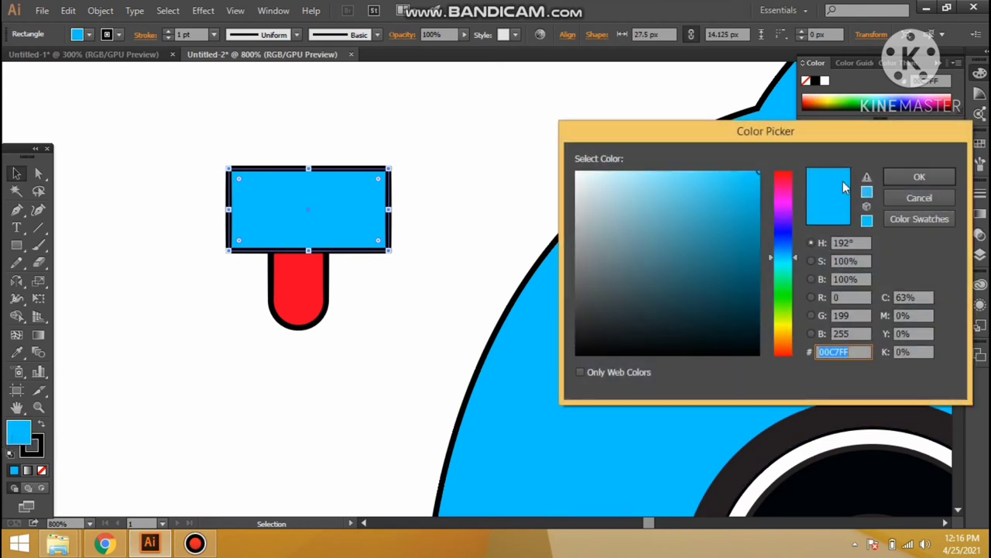
pyautogui.click(782, 179)
pyautogui.click(708, 178)
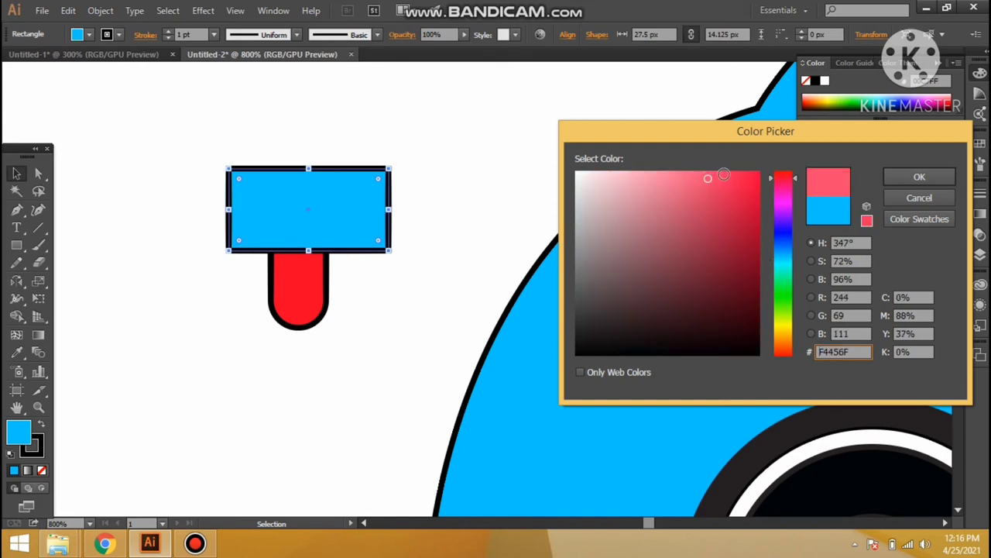
pyautogui.click(914, 176)
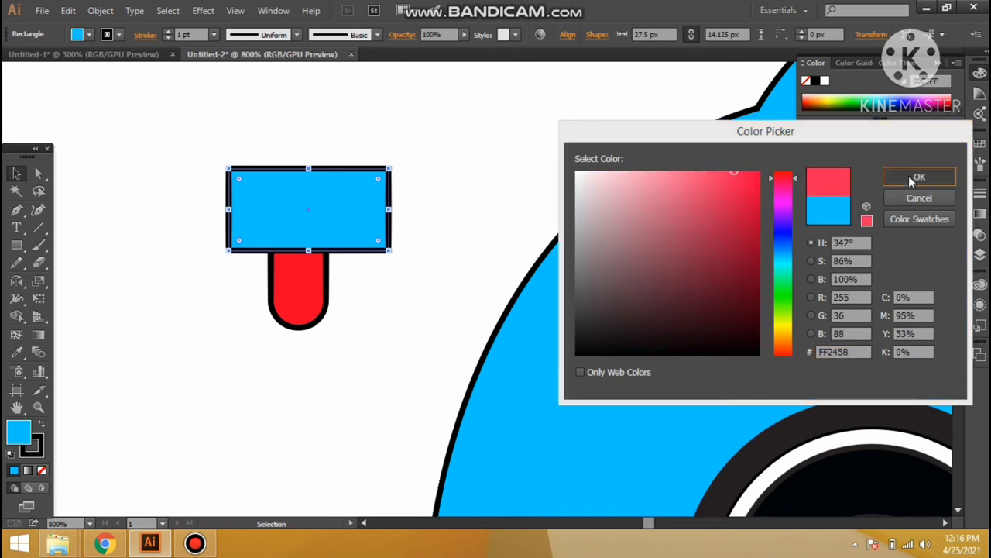
# Trim the rectangle's parts outside the pill with Shape Builder.
pyautogui.keyDown('shift'); pyautogui.click(324, 288); pyautogui.keyUp('shift')
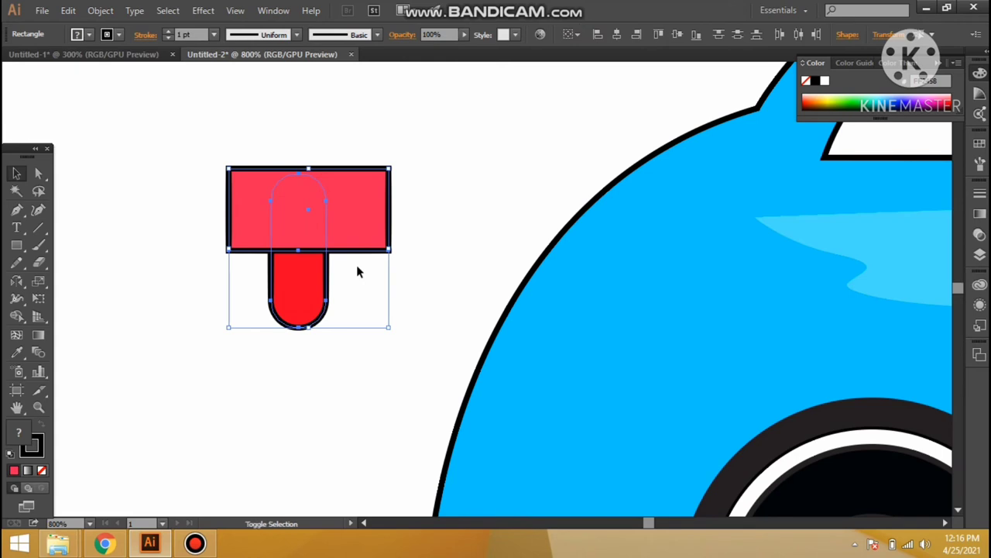
pyautogui.hotkey('shift', 'm')
pyautogui.keyDown('alt'); pyautogui.click(366, 223); pyautogui.keyUp('alt')
pyautogui.keyDown('alt'); pyautogui.click(232, 225); pyautogui.keyUp('alt')
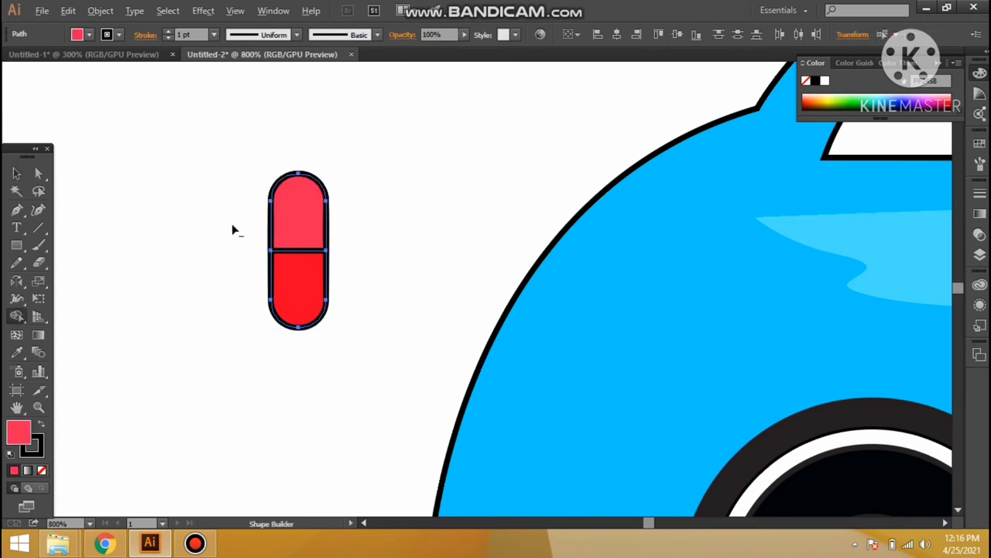
pyautogui.click(17, 174)
pyautogui.click(177, 182)
# Make the capsule's top half light pink and group both halves.
pyautogui.click(292, 213)
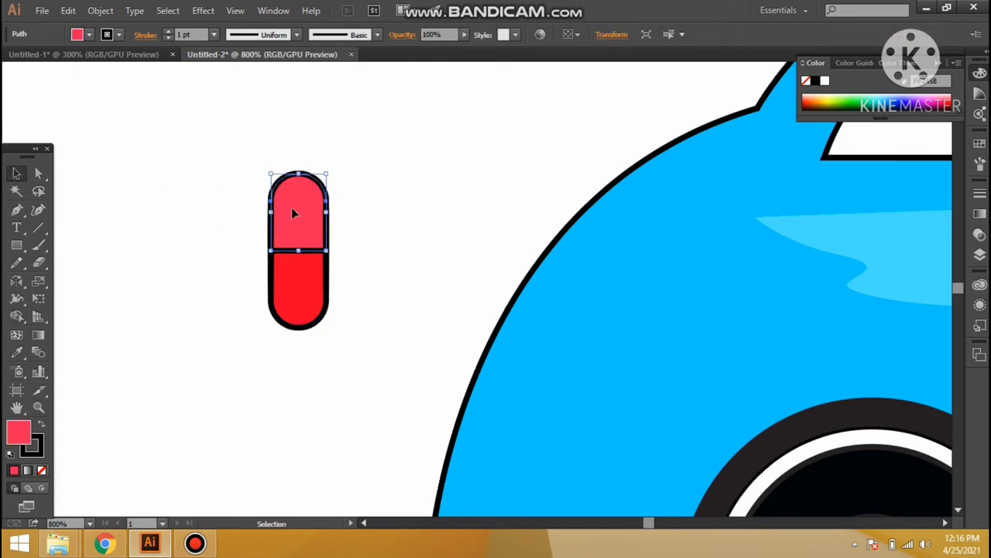
pyautogui.doubleClick(19, 431)
pyautogui.click(649, 175)
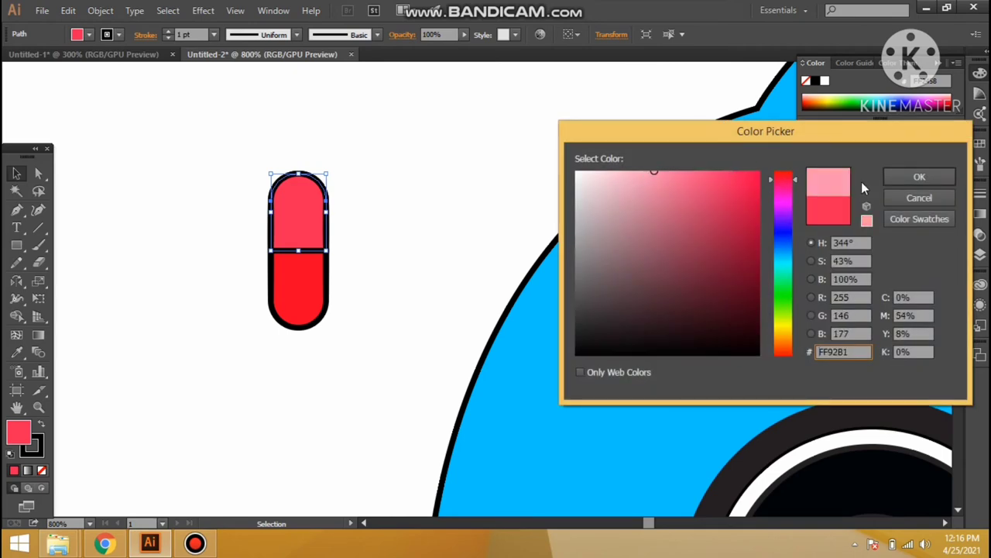
pyautogui.click(919, 176)
pyautogui.click(354, 223)
pyautogui.moveTo(207, 157); pyautogui.dragTo(357, 344)
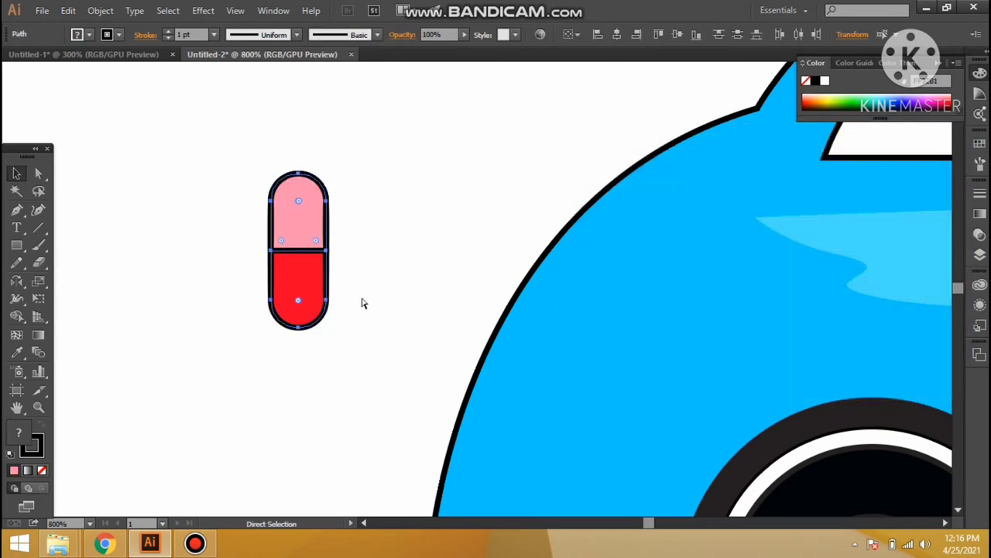
pyautogui.hotkey('ctrl', 'g')
# Move the capsule onto the car's rear outline and rotate it to follow the curve.
pyautogui.press('v')
pyautogui.moveTo(299, 255); pyautogui.dragTo(519, 373)
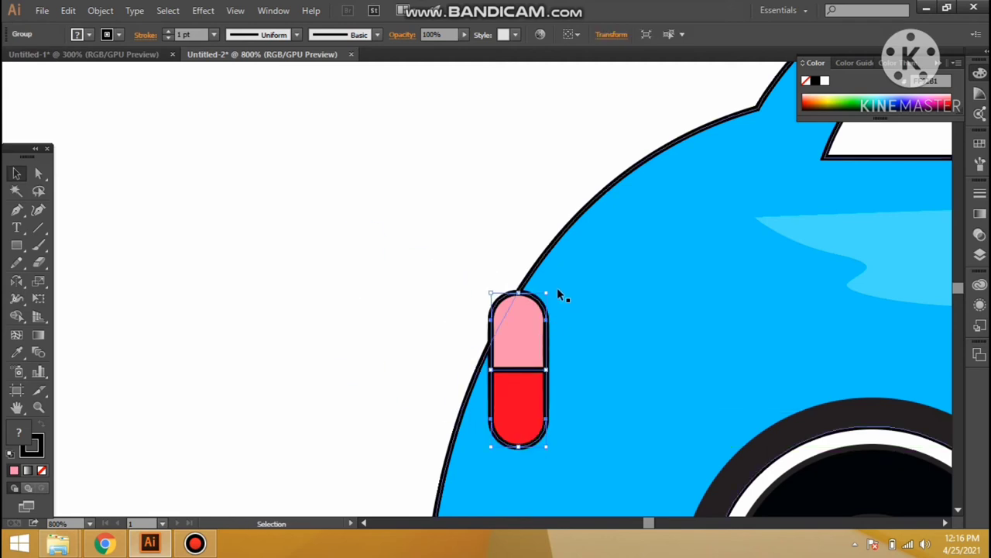
pyautogui.moveTo(550, 299); pyautogui.dragTo(533, 268)
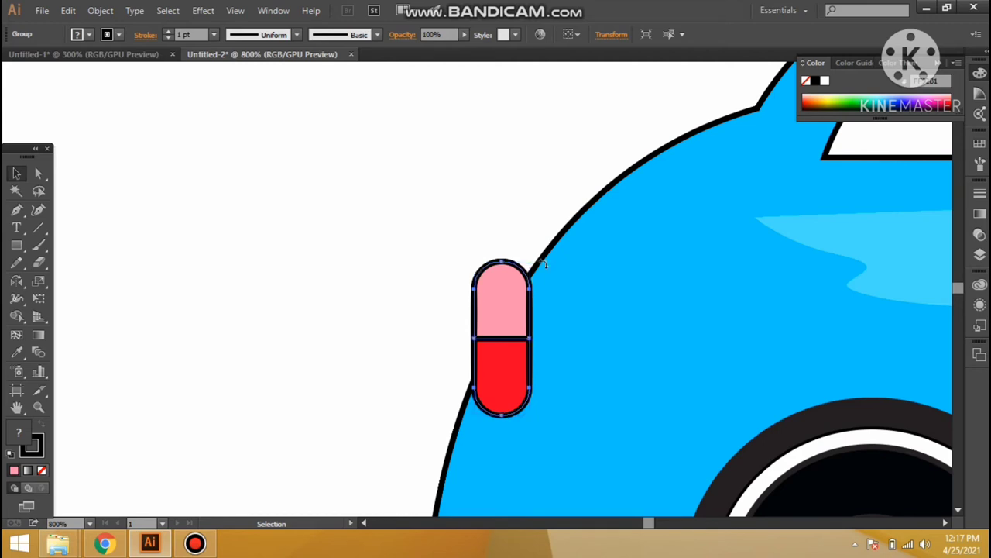
pyautogui.moveTo(543, 264); pyautogui.dragTo(546, 262)
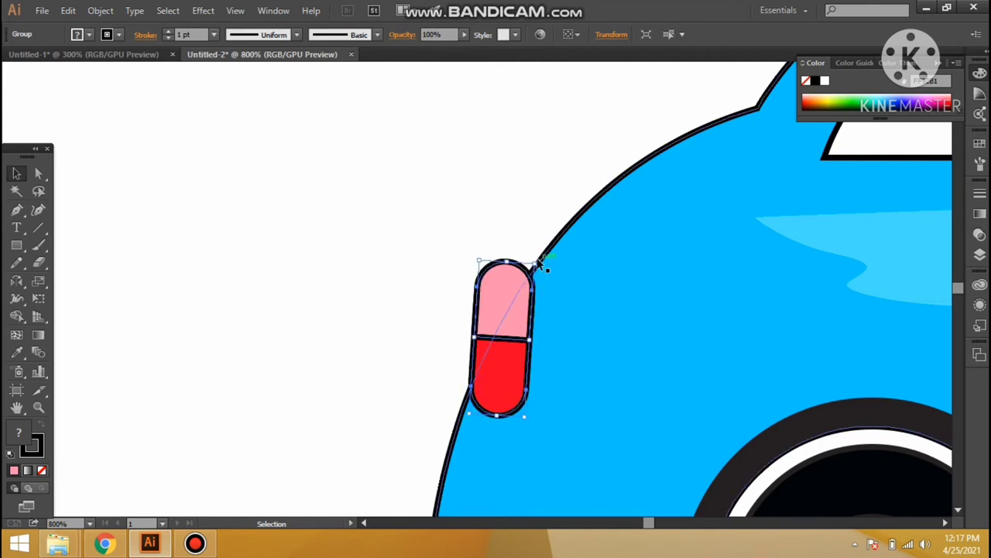
pyautogui.moveTo(542, 259); pyautogui.dragTo(575, 285)
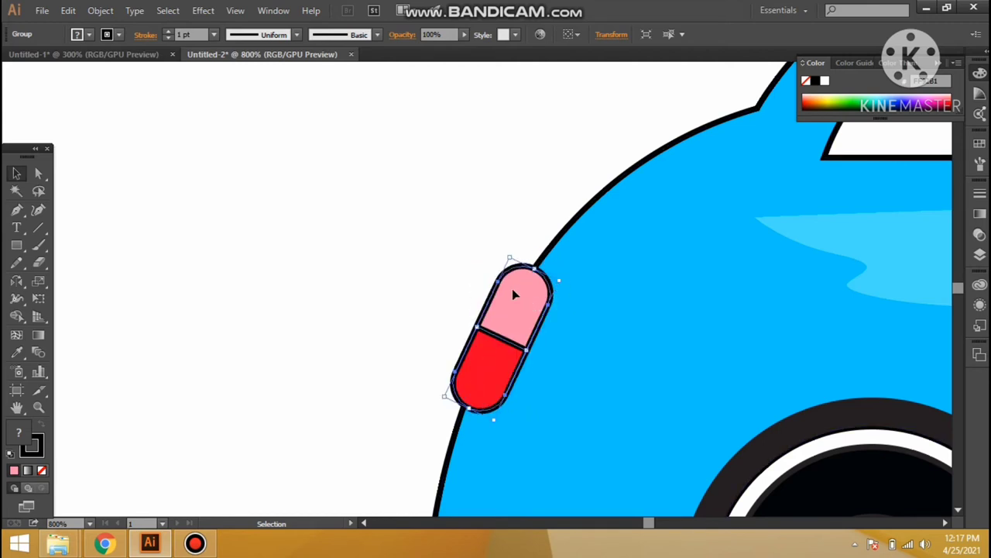
pyautogui.hotkey('ctrl', 'shift', 'a')
pyautogui.keyDown('ctrl'); pyautogui.keyDown('alt'); pyautogui.click(522, 302); pyautogui.keyUp('alt'); pyautogui.keyUp('ctrl')
# Draw an oval with the Ellipse Tool and position it on the car's front edge.
pyautogui.scroll(-1, 377, 307)
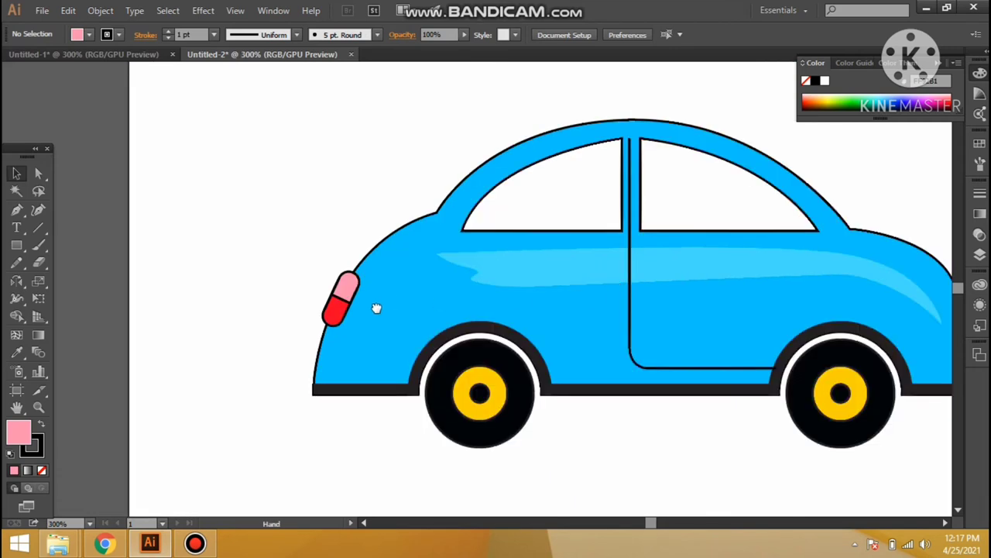
pyautogui.hscroll(3, 563, 325)
pyautogui.scroll(1, 582, 326)
pyautogui.scroll(2, 112, 230)
pyautogui.moveTo(16, 245); pyautogui.dragTo(85, 280)
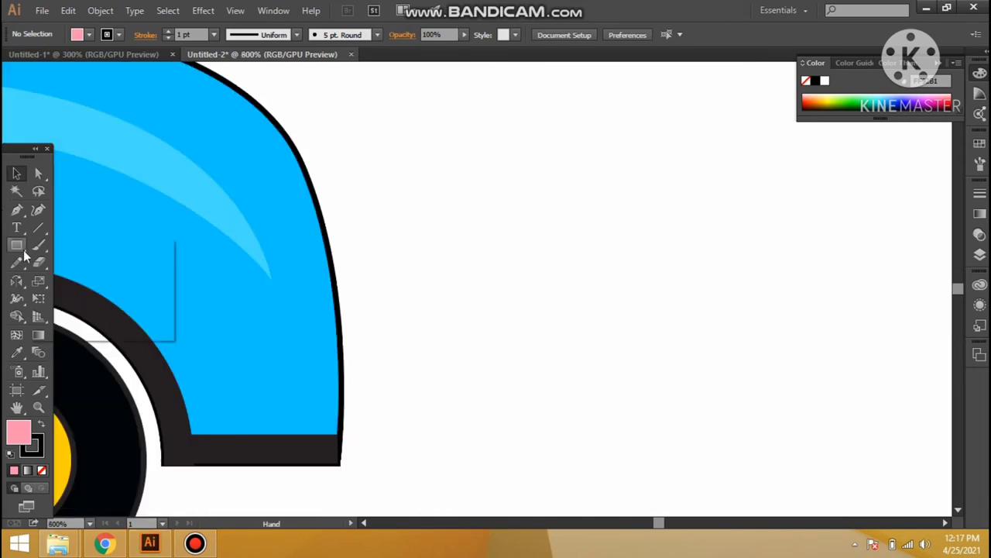
pyautogui.moveTo(319, 242); pyautogui.dragTo(366, 378)
pyautogui.click(16, 173)
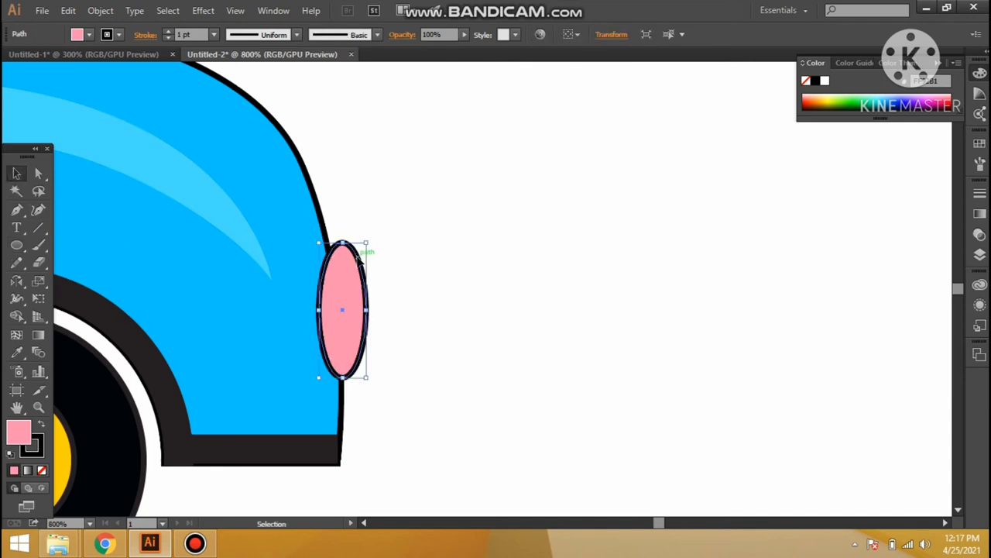
pyautogui.moveTo(358, 256)
pyautogui.mouseDown()
pyautogui.moveTo(345, 248)
pyautogui.moveTo(348, 224)
pyautogui.moveTo(338, 234)
pyautogui.mouseUp()
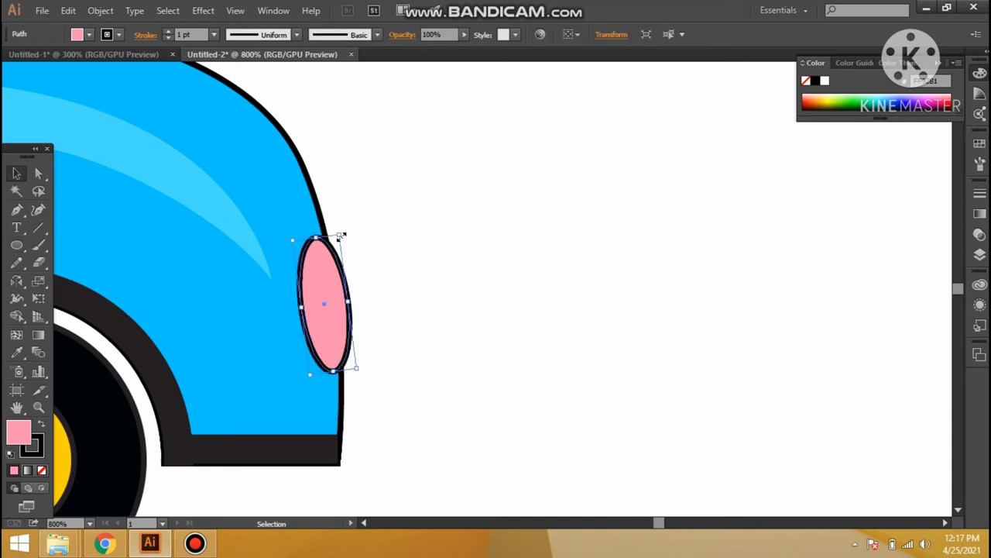
# Fill the headlight oval light grey E2E2E2.
pyautogui.doubleClick(21, 439)
pyautogui.moveTo(723, 270); pyautogui.dragTo(577, 191)
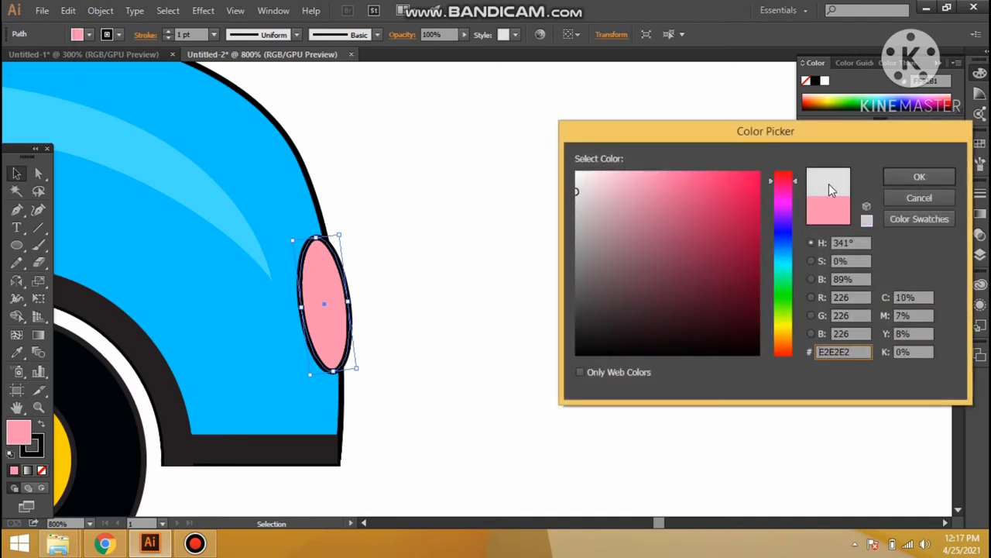
pyautogui.click(919, 176)
pyautogui.click(531, 169)
pyautogui.keyDown('ctrl'); pyautogui.keyDown('alt'); pyautogui.click(354, 228); pyautogui.keyUp('alt'); pyautogui.keyUp('ctrl')
pyautogui.keyDown('ctrl'); pyautogui.keyDown('alt'); pyautogui.click(611, 240); pyautogui.keyUp('alt'); pyautogui.keyUp('ctrl')
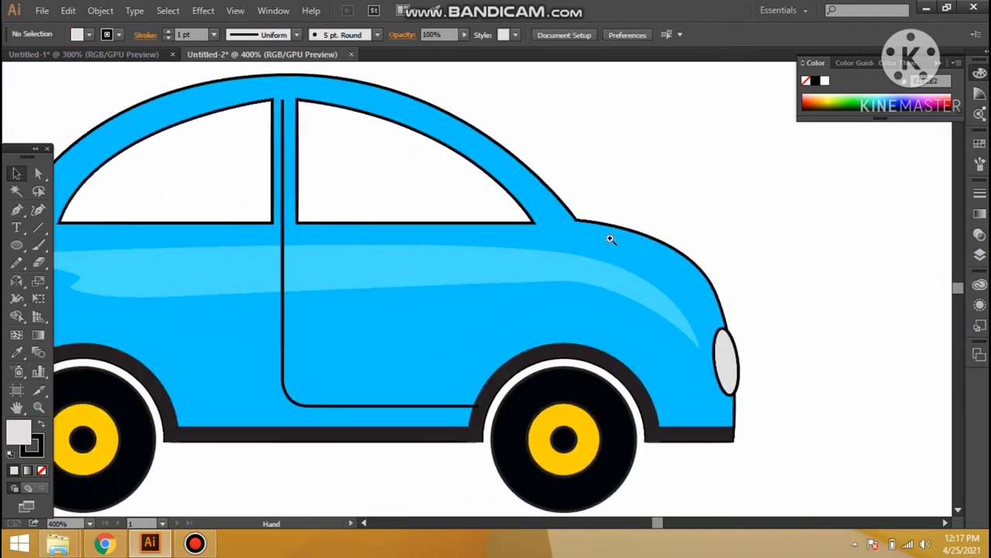
pyautogui.moveTo(611, 239)
pyautogui.mouseDown()
pyautogui.moveTo(491, 239)
pyautogui.moveTo(542, 271)
pyautogui.moveTo(539, 333)
pyautogui.moveTo(667, 333)
pyautogui.mouseUp()
# Copy the taillight onto the door, rotate it horizontal and shrink it to handle size.
pyautogui.moveTo(68, 352); pyautogui.dragTo(480, 347)
pyautogui.hotkey('ctrl', '+')
pyautogui.moveTo(482, 255); pyautogui.dragTo(467, 325)
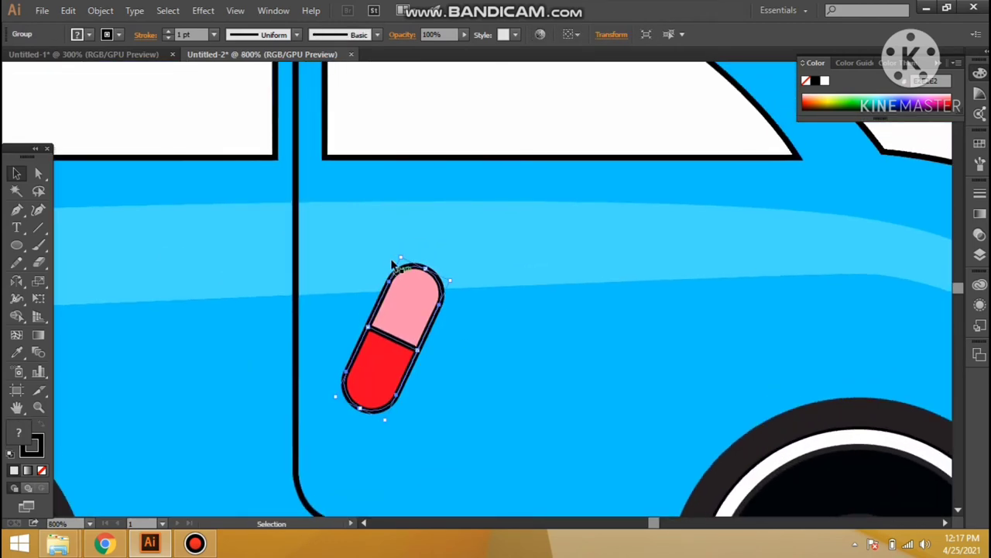
pyautogui.moveTo(393, 265)
pyautogui.mouseDown()
pyautogui.moveTo(403, 260)
pyautogui.moveTo(443, 283)
pyautogui.mouseUp()
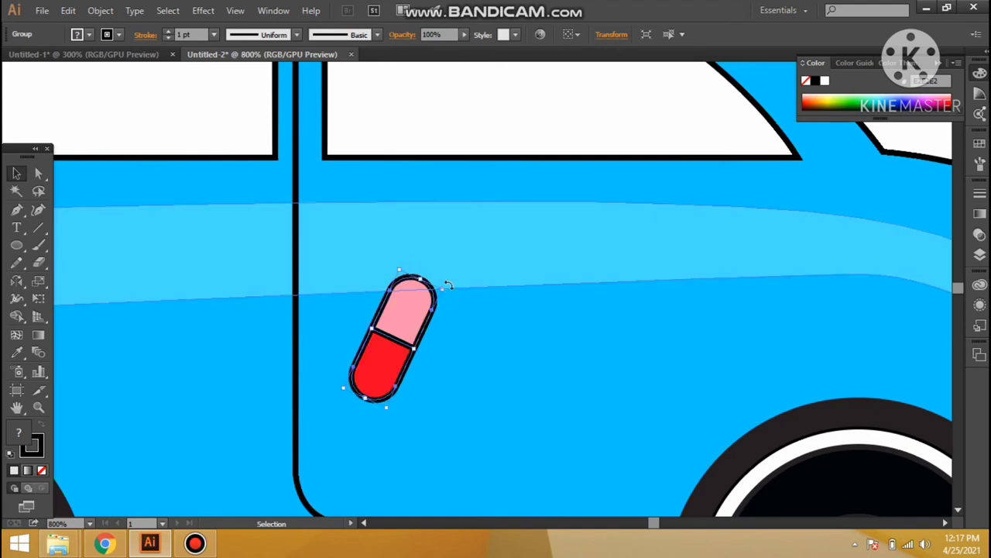
pyautogui.moveTo(453, 289); pyautogui.dragTo(493, 373)
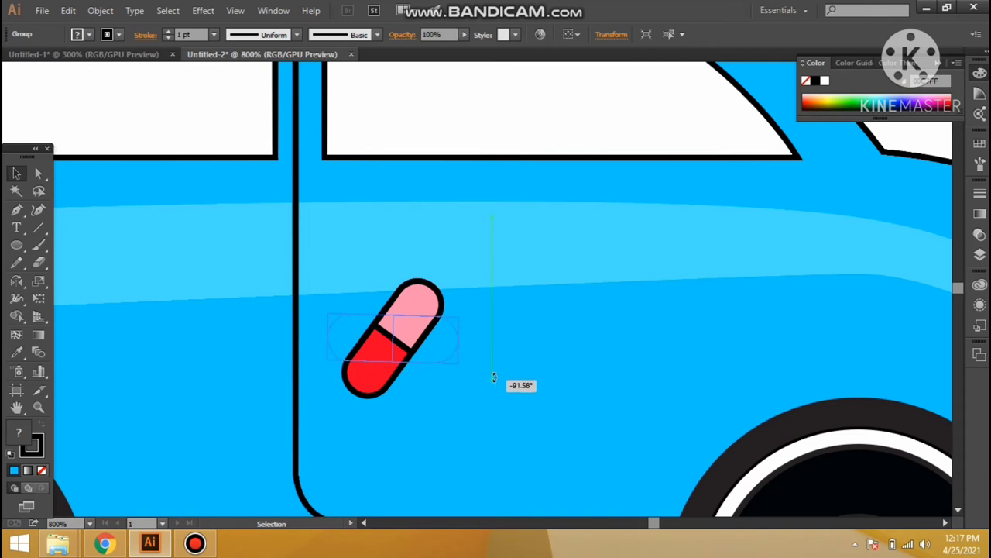
pyautogui.moveTo(492, 375); pyautogui.dragTo(492, 375)
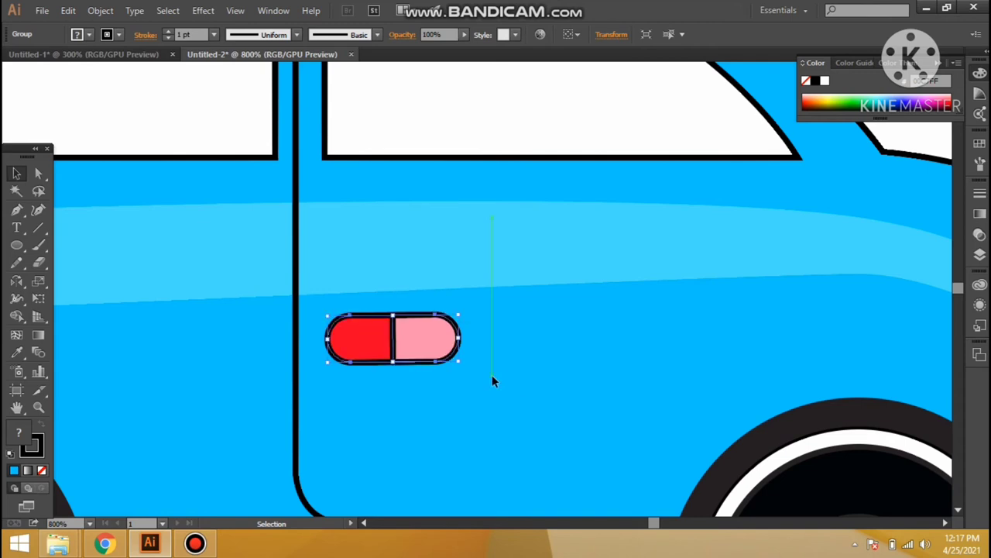
pyautogui.moveTo(418, 340); pyautogui.dragTo(418, 266)
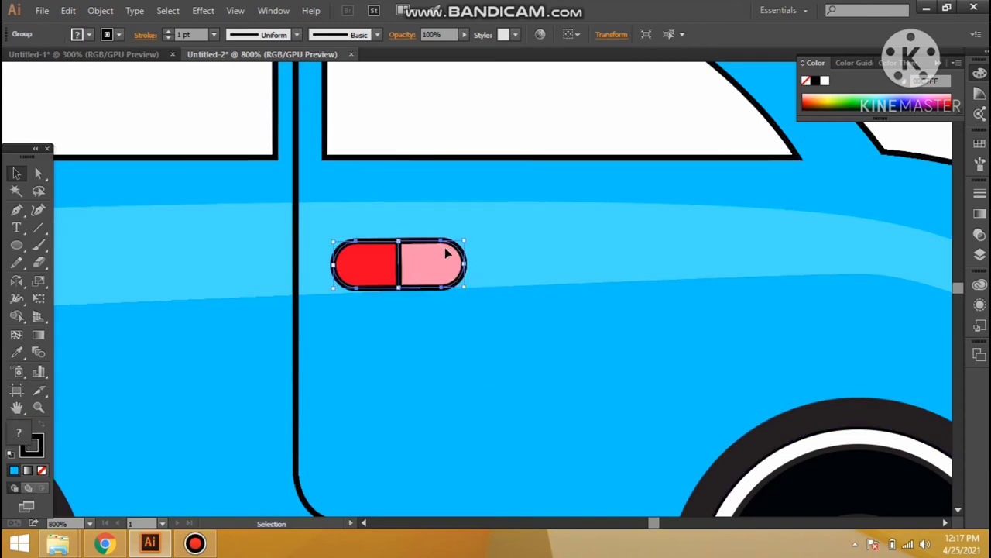
pyautogui.moveTo(460, 241)
pyautogui.mouseDown()
pyautogui.moveTo(446, 258)
pyautogui.moveTo(602, 287)
pyautogui.moveTo(347, 299)
pyautogui.mouseUp()
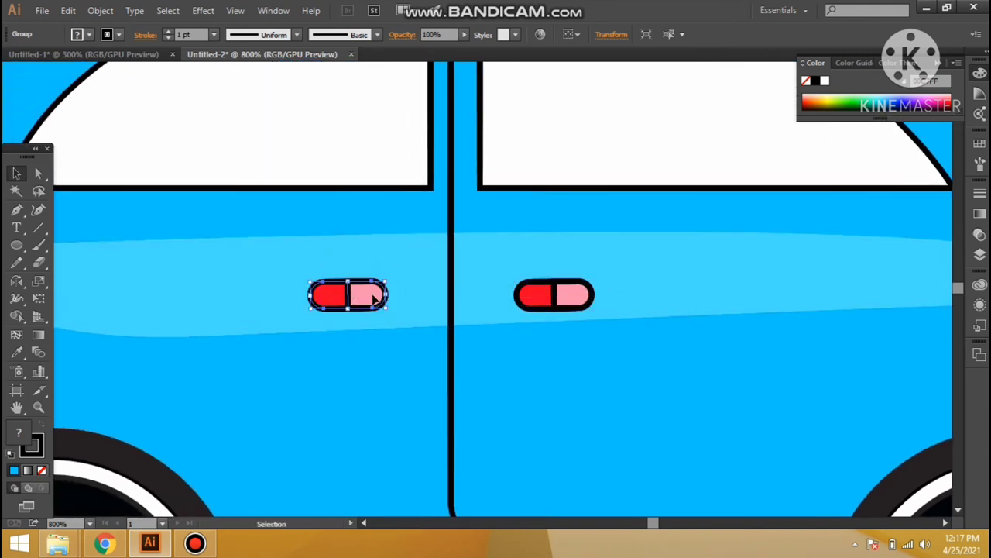
# Expand both door handles and unite each into one black shape with Pathfinder.
pyautogui.keyDown('shift'); pyautogui.click(554, 295); pyautogui.keyUp('shift')
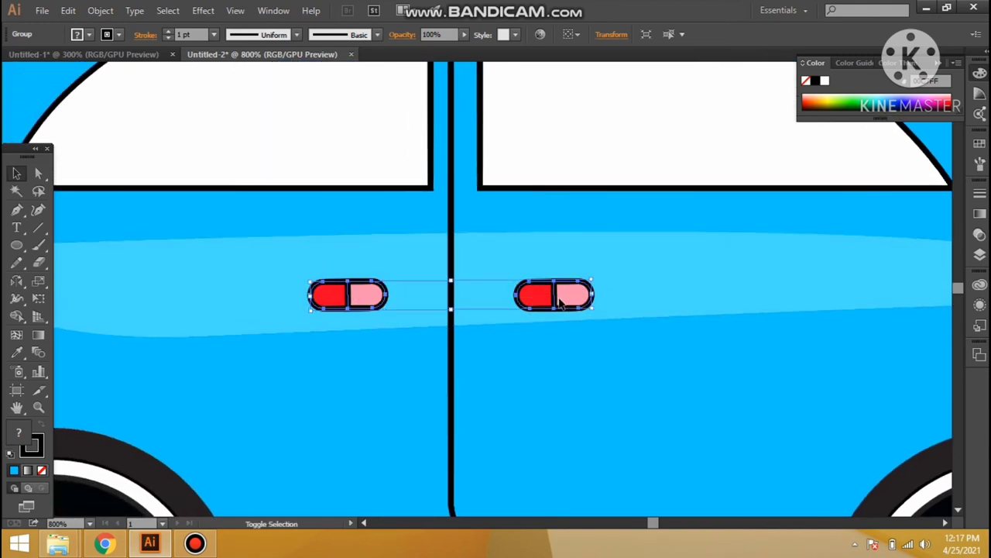
pyautogui.click(100, 11)
pyautogui.click(146, 164)
pyautogui.press('Return')
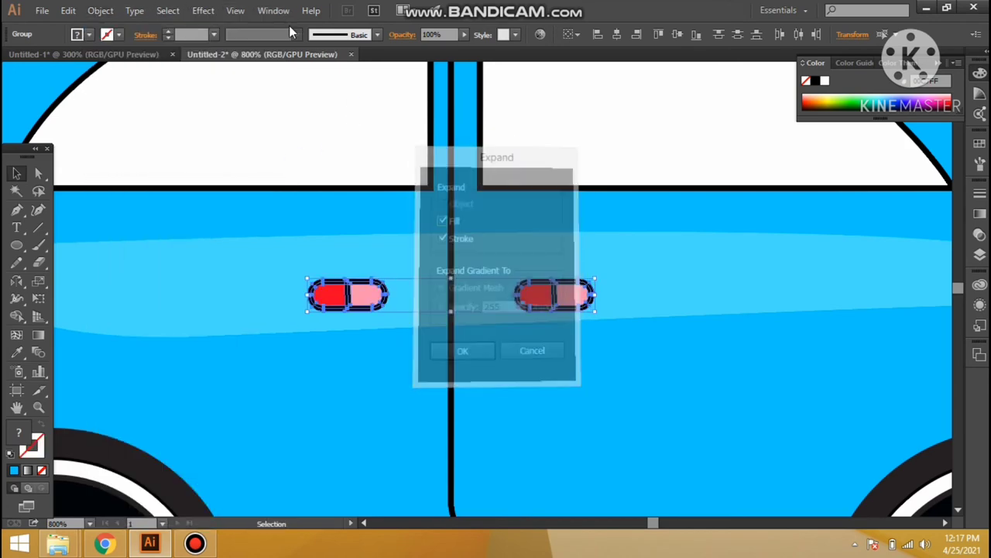
pyautogui.click(274, 11)
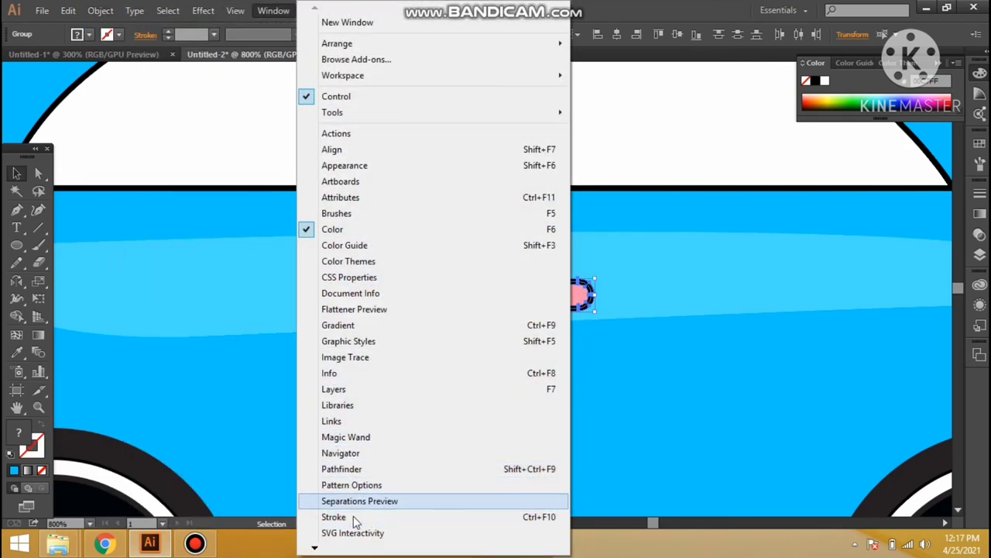
pyautogui.click(334, 469)
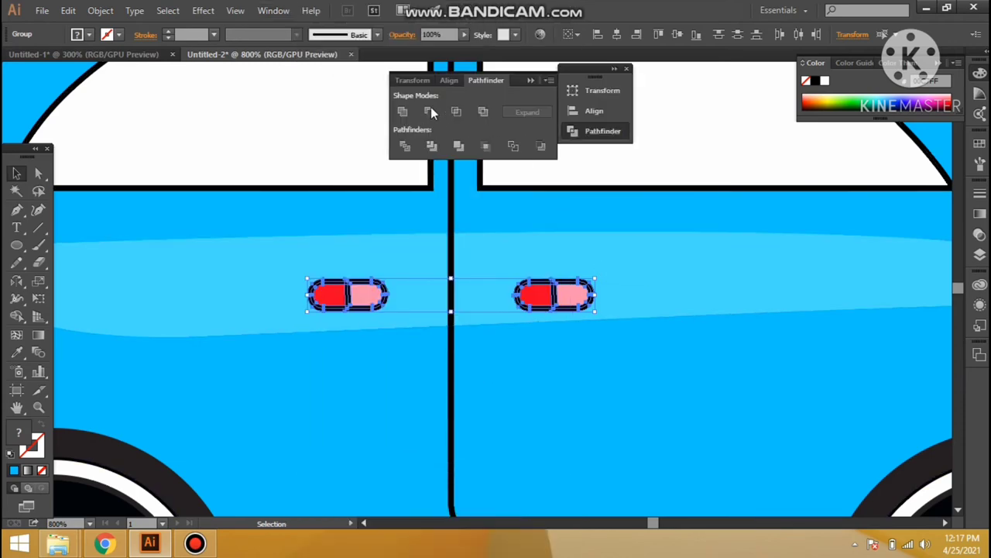
pyautogui.click(402, 112)
pyautogui.hotkey('ctrl', '-')
pyautogui.hotkey('ctrl', '-')
pyautogui.hotkey('ctrl', '-')
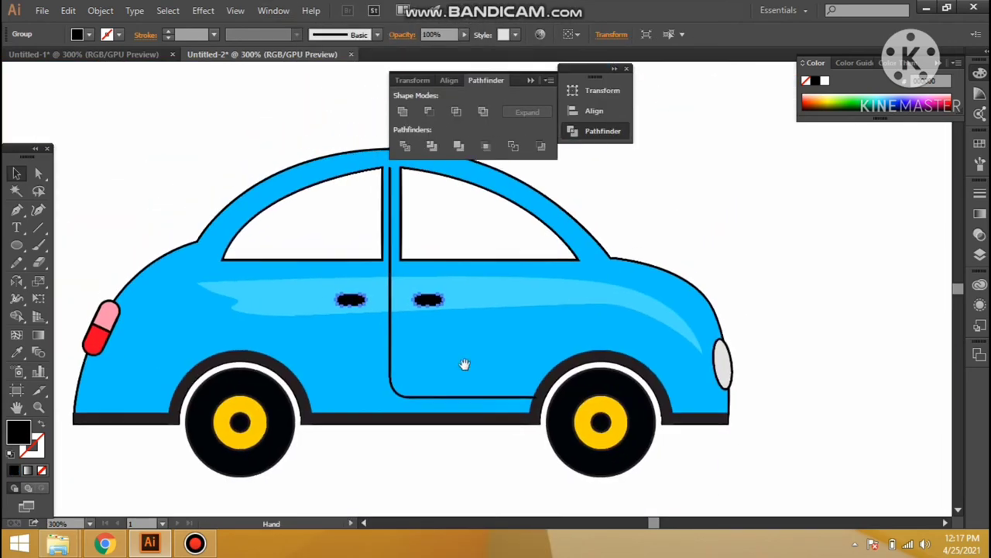
# Close the docked panels, switch to the Pen tool and zoom in on the roof.
pyautogui.click(533, 78)
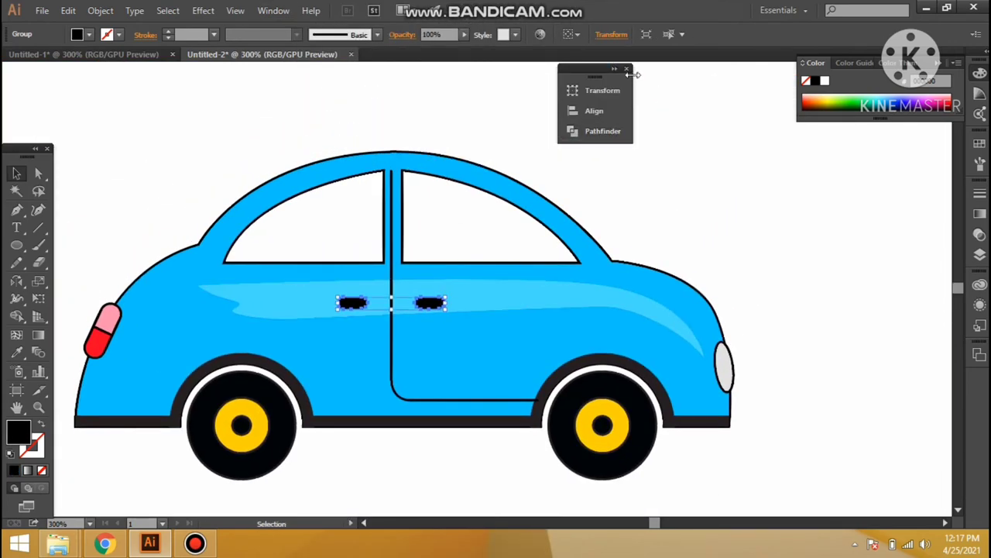
pyautogui.click(627, 68)
pyautogui.click(16, 211)
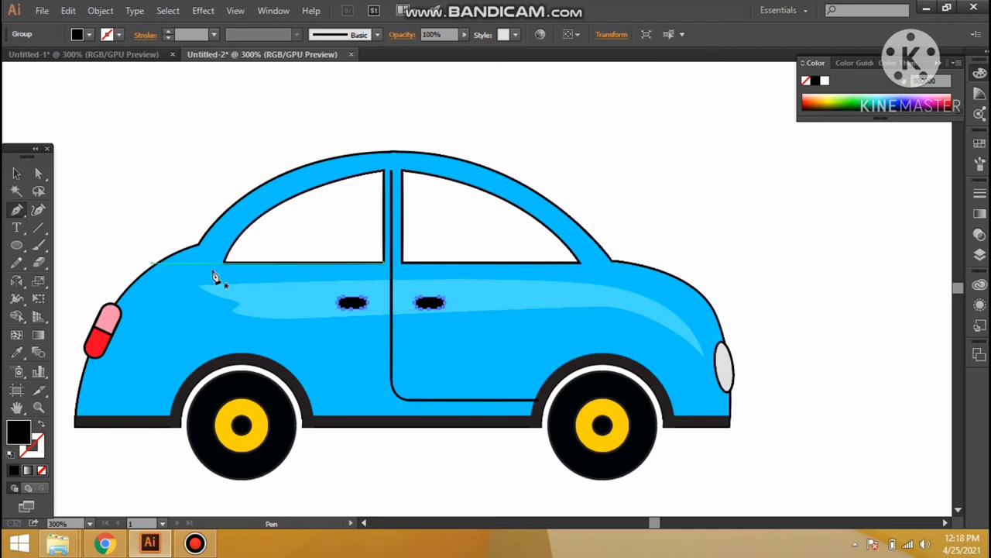
pyautogui.keyDown('ctrl'); pyautogui.click(255, 275); pyautogui.keyUp('ctrl')
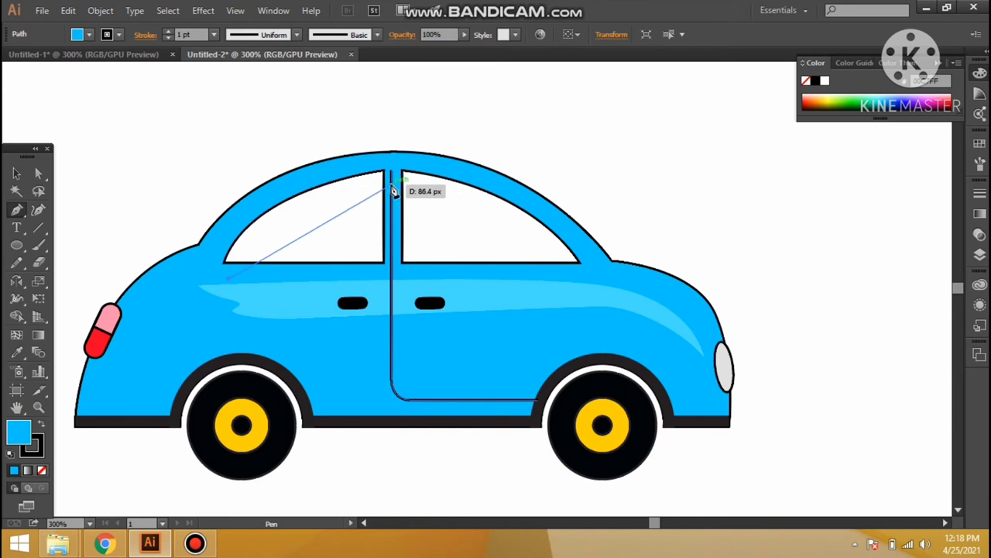
pyautogui.moveTo(451, 184); pyautogui.dragTo(476, 180)
pyautogui.hotkey('ctrl', '=')
pyautogui.hotkey('ctrl', 'z')
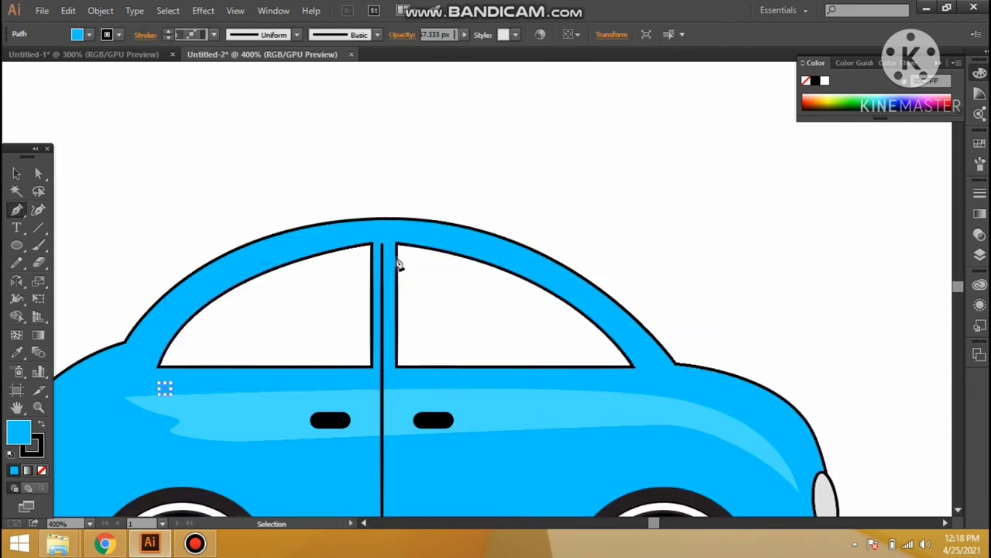
# Draw a closed frame shape along the window tops and around the roof.
pyautogui.moveTo(379, 251); pyautogui.dragTo(543, 231)
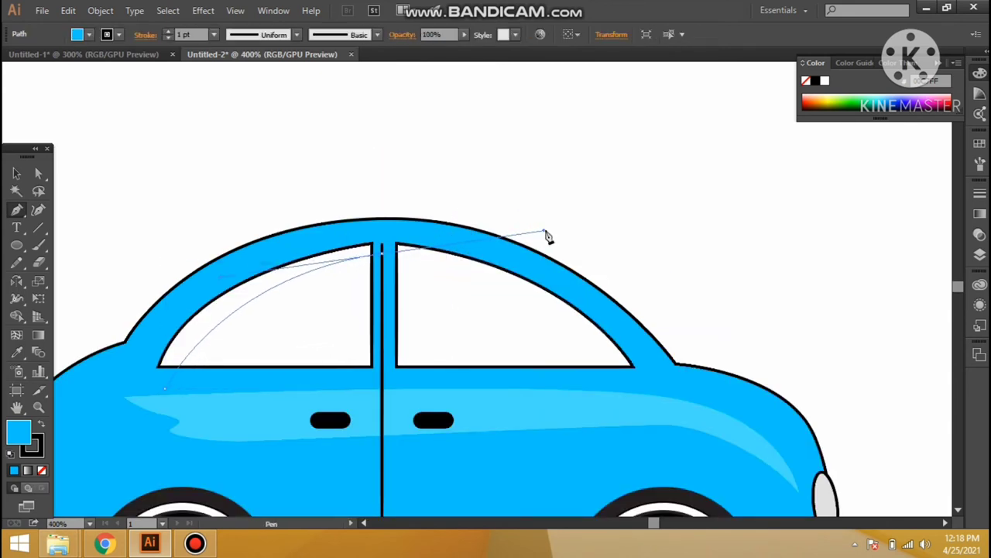
pyautogui.hotkey('ctrl', 'z')
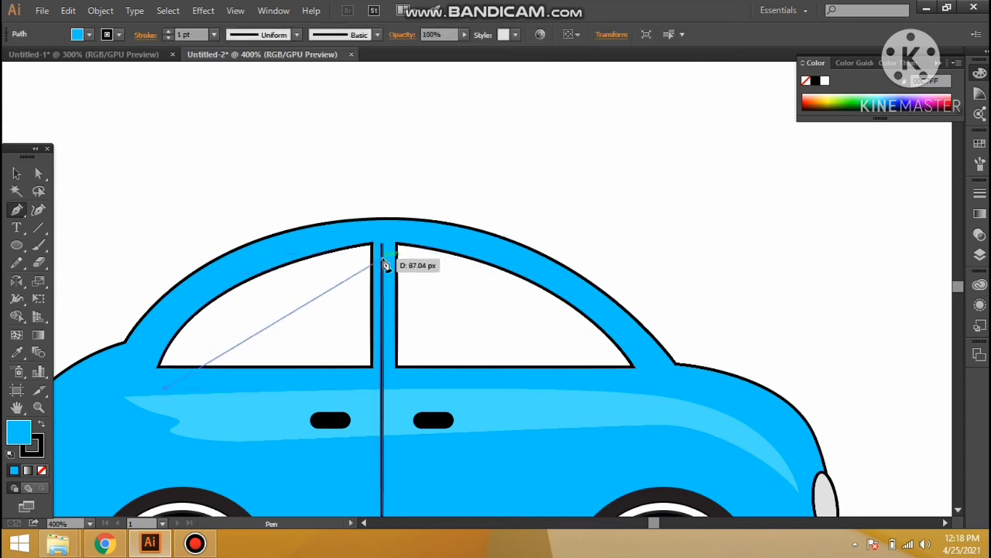
pyautogui.moveTo(381, 257); pyautogui.dragTo(444, 257)
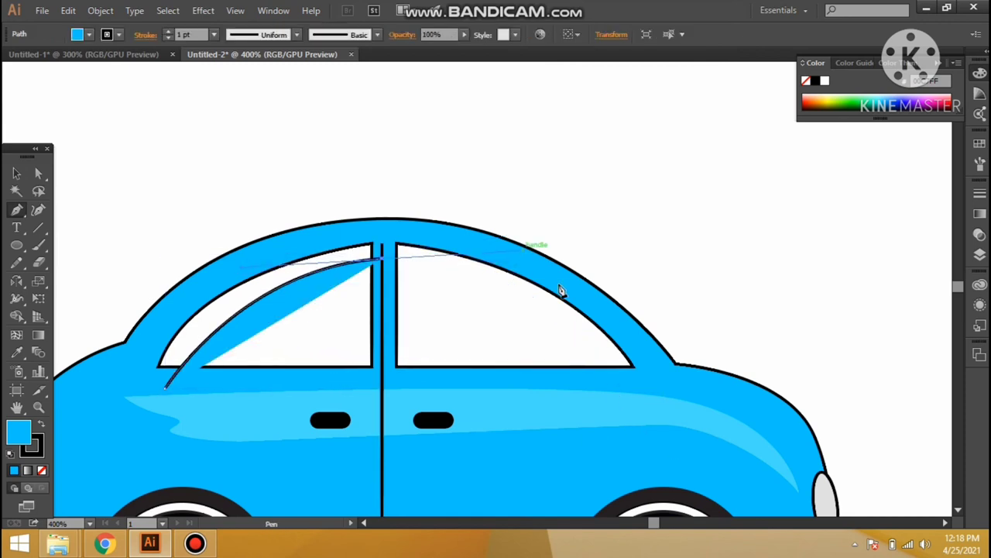
pyautogui.moveTo(624, 364); pyautogui.dragTo(615, 389)
pyautogui.moveTo(711, 378); pyautogui.dragTo(632, 219)
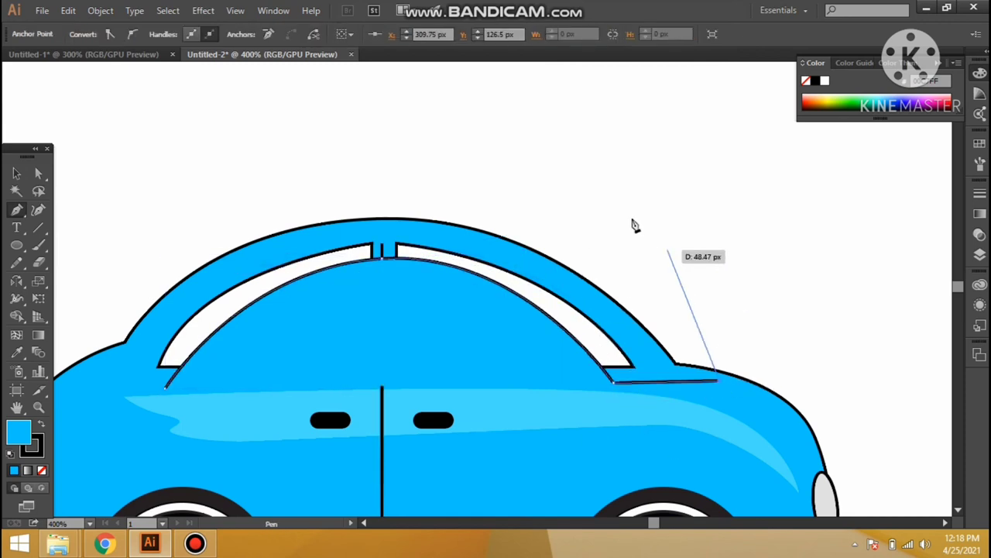
pyautogui.click(146, 218)
pyautogui.click(115, 287)
pyautogui.click(111, 316)
pyautogui.click(124, 339)
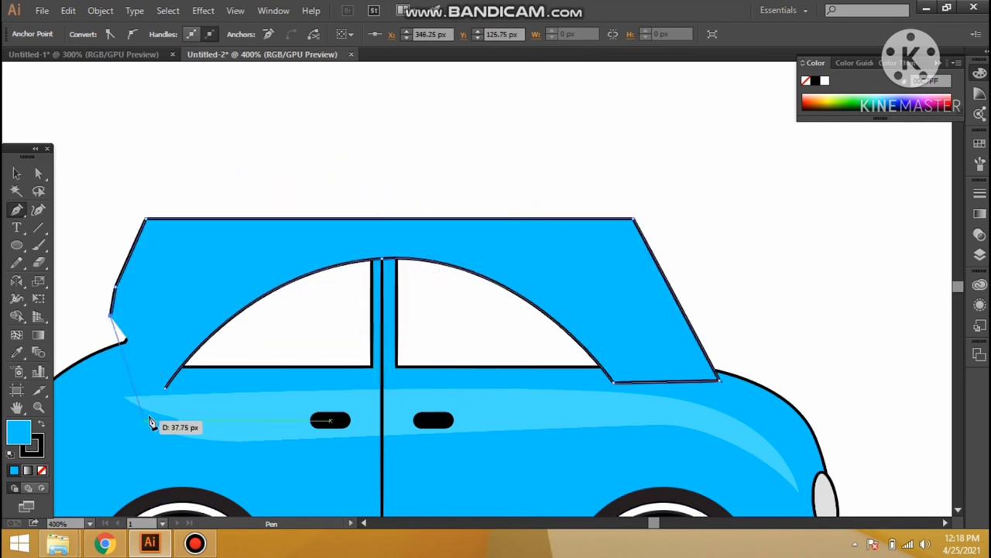
pyautogui.moveTo(162, 416); pyautogui.dragTo(158, 414)
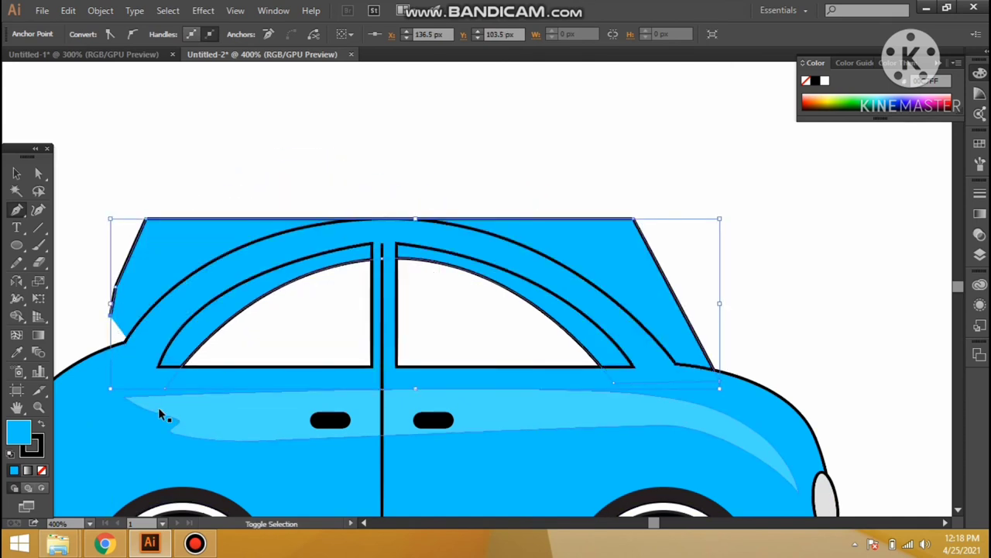
# Fill the roof frame shape dark navy in the Color Picker.
pyautogui.doubleClick(19, 436)
pyautogui.click(786, 244)
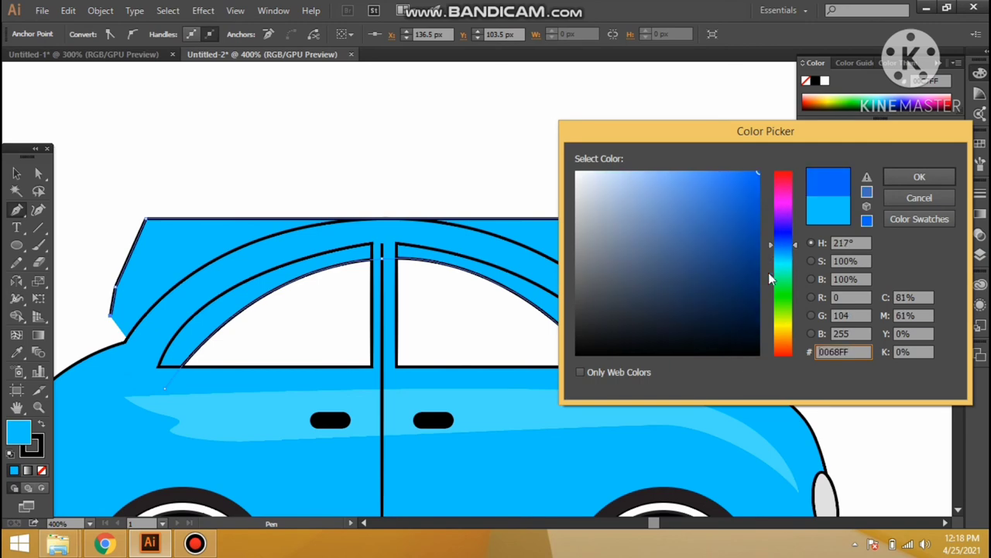
pyautogui.click(754, 286)
pyautogui.click(919, 177)
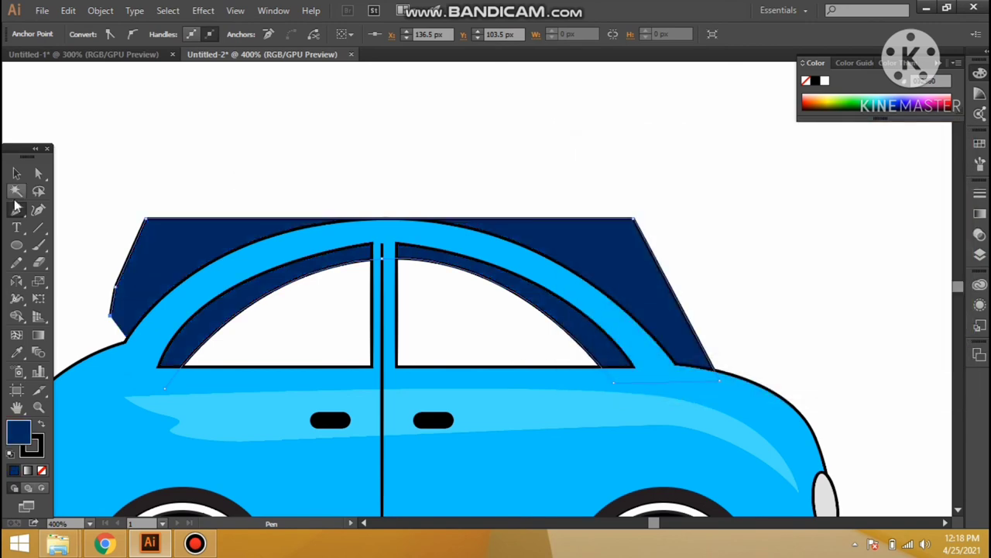
# Select the navy shape with the car body and delete its outer areas with Shape Builder.
pyautogui.click(16, 173)
pyautogui.keyDown('shift'); pyautogui.click(264, 259); pyautogui.keyUp('shift')
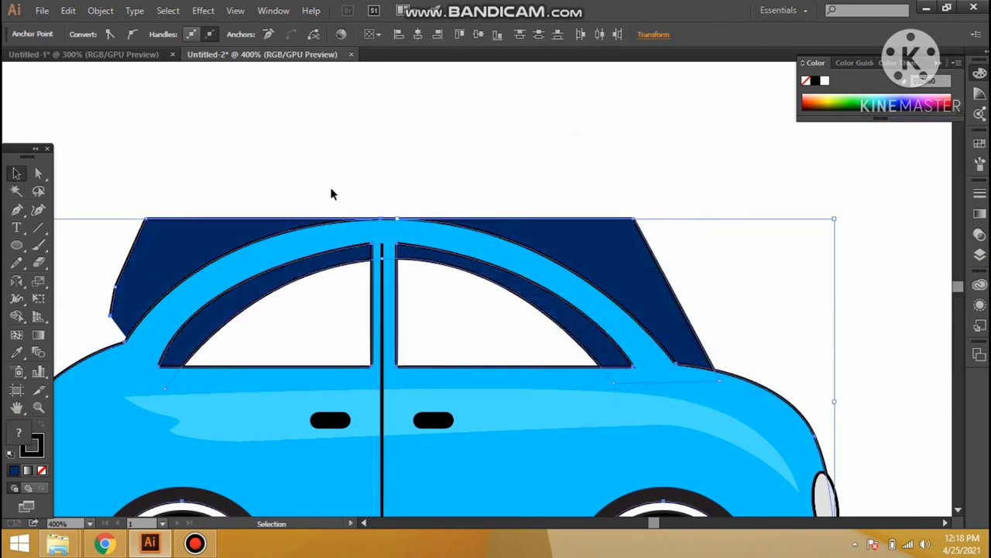
pyautogui.hotkey('shift', 'm')
pyautogui.keyDown('alt'); pyautogui.click(206, 246); pyautogui.keyUp('alt')
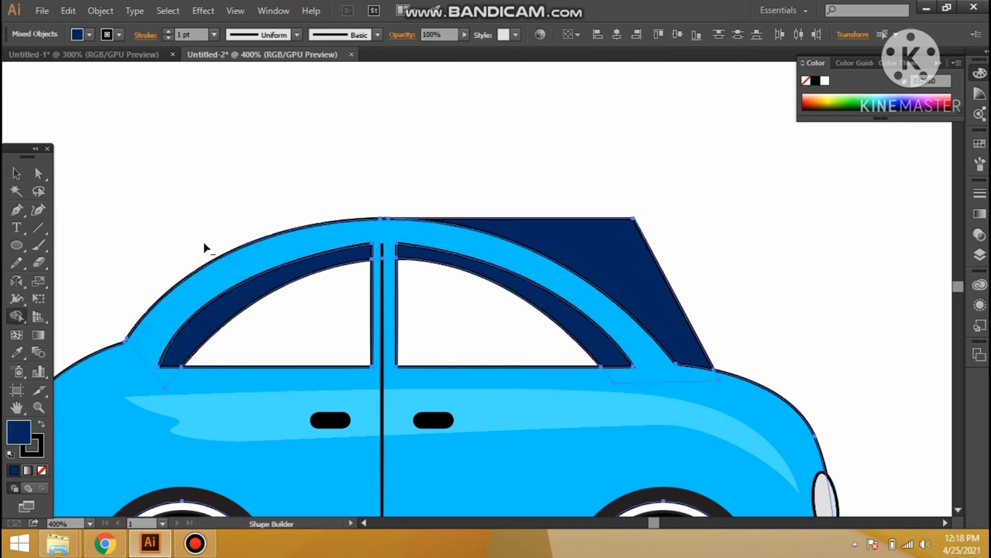
pyautogui.keyDown('alt'); pyautogui.click(524, 239); pyautogui.keyUp('alt')
# Draw an outline-only ellipse over the front window, rotate it about 40° and send it behind the body.
pyautogui.click(117, 225)
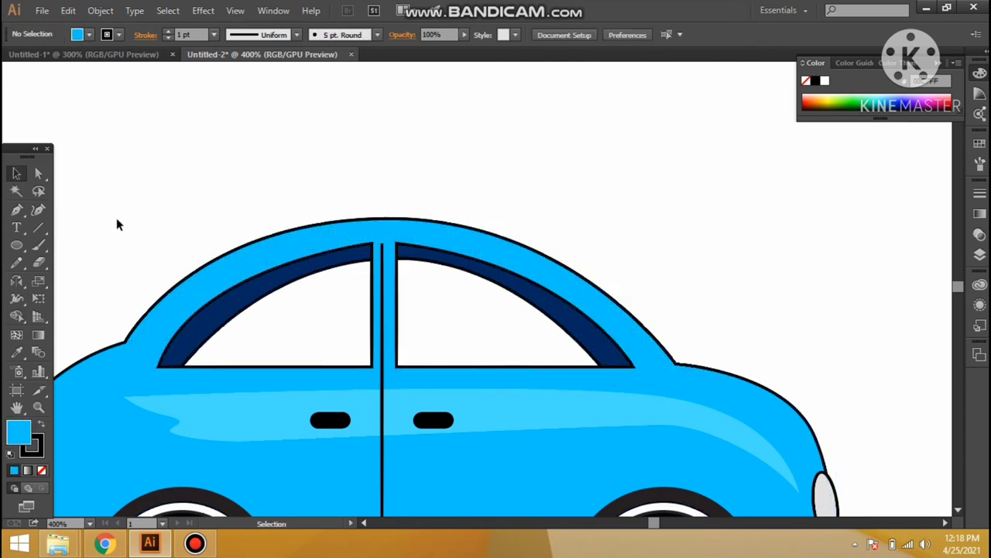
pyautogui.moveTo(480, 309); pyautogui.dragTo(532, 412)
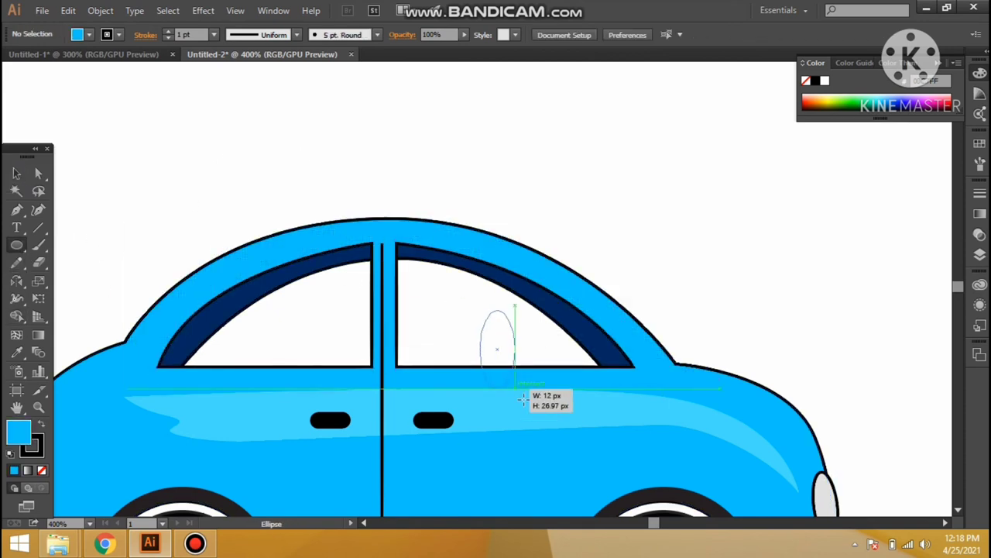
pyautogui.click(42, 471)
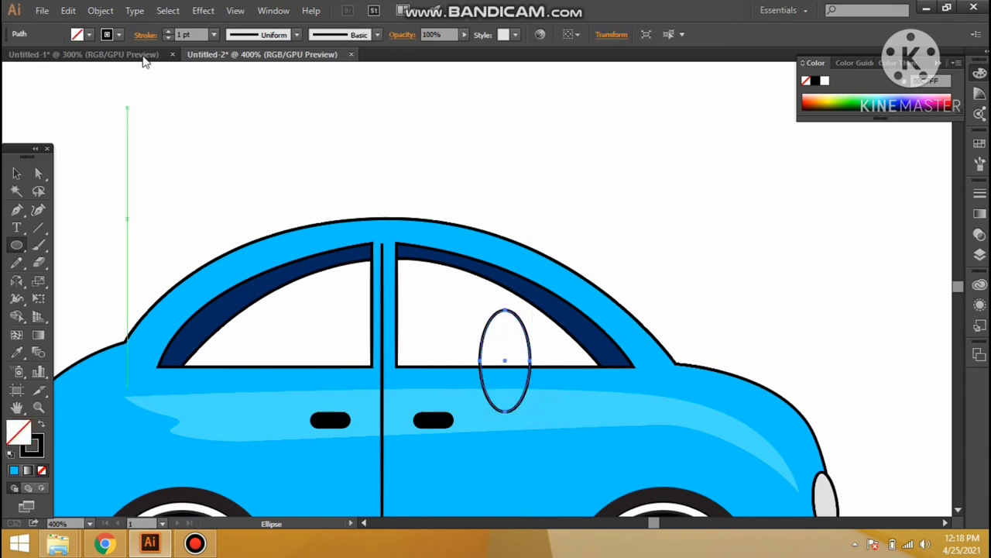
pyautogui.scroll(2, 200, 35)
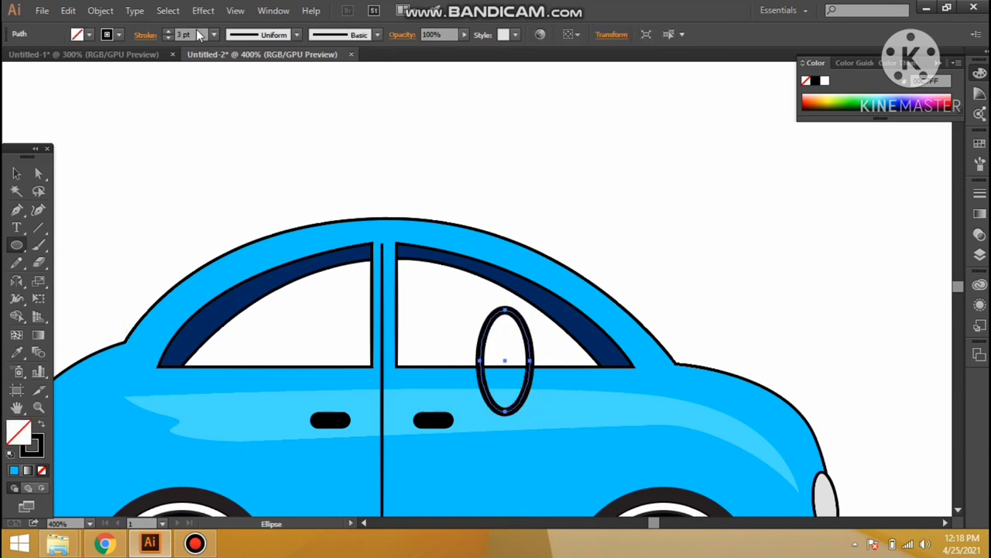
pyautogui.click(25, 175)
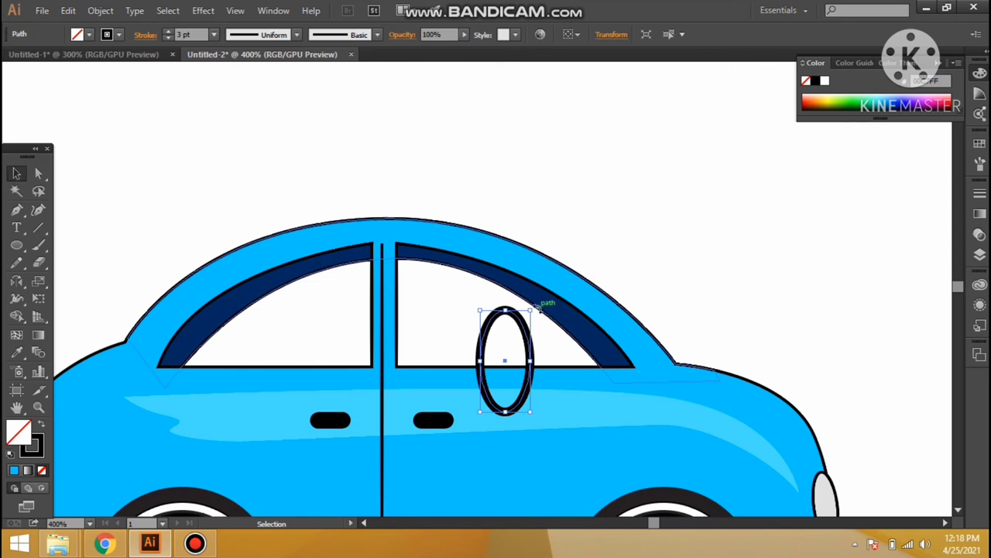
pyautogui.moveTo(542, 311)
pyautogui.mouseDown()
pyautogui.moveTo(553, 348)
pyautogui.moveTo(529, 329)
pyautogui.moveTo(591, 365)
pyautogui.mouseUp()
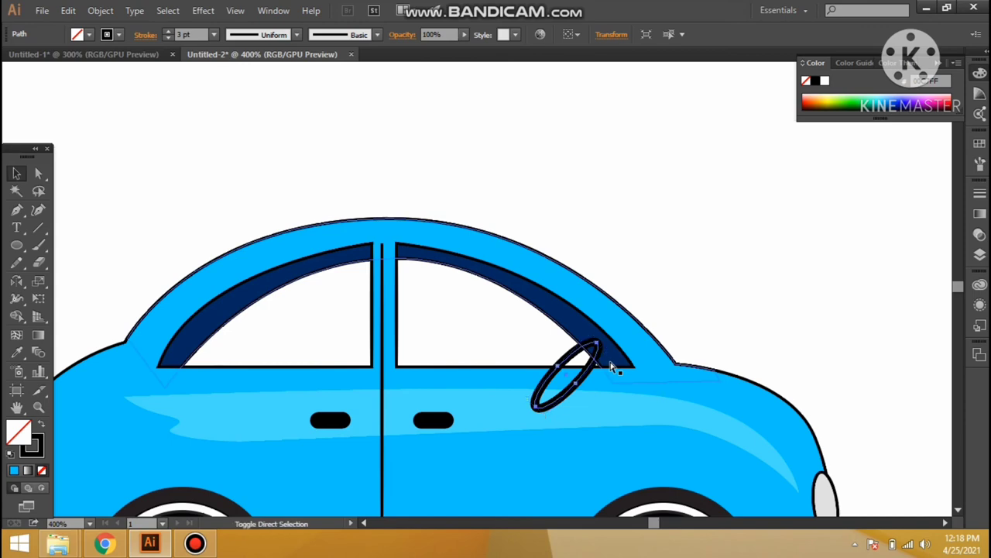
pyautogui.hotkey('ctrl', '[')
pyautogui.click(567, 174)
# Reframe the view on the car's windows and select the dark lower body strip.
pyautogui.hotkey('ctrl', '-')
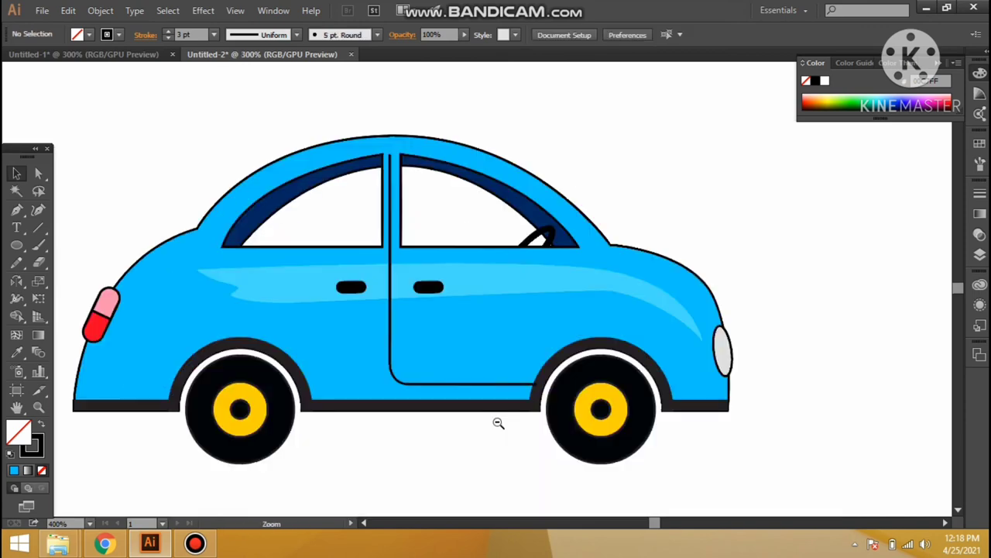
pyautogui.hotkey('ctrl', '-')
pyautogui.hotkey('ctrl', '-')
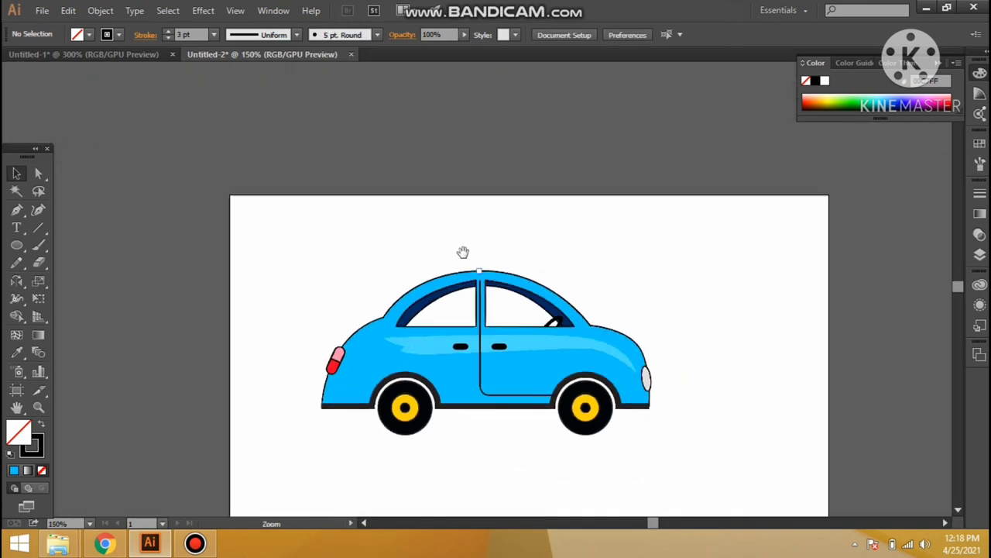
pyautogui.moveTo(465, 250); pyautogui.dragTo(380, 225)
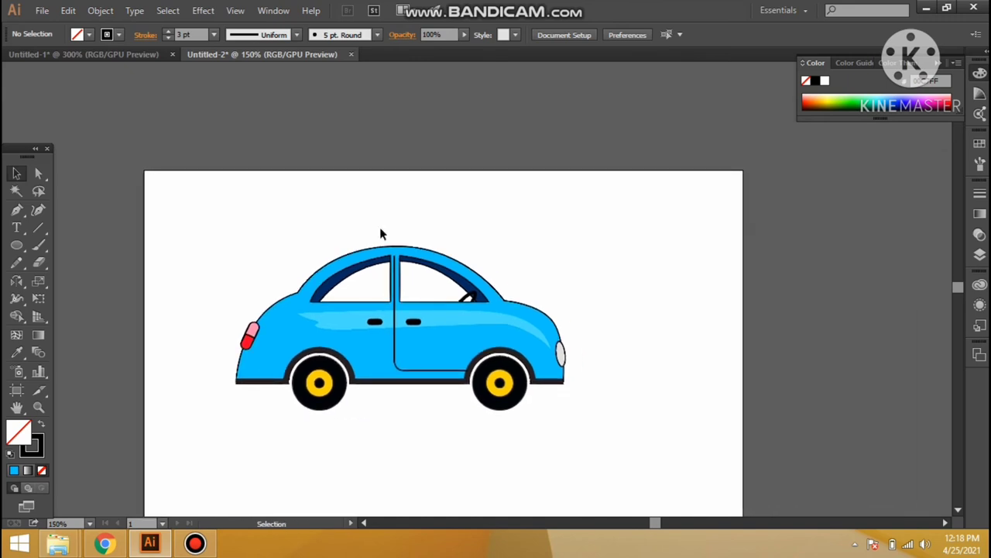
pyautogui.press('z')
pyautogui.click(412, 260)
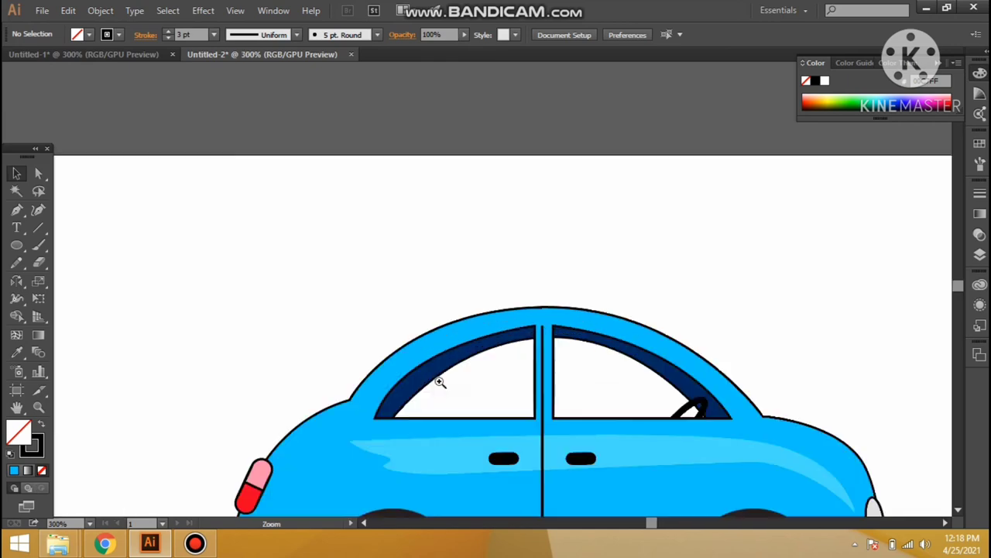
pyautogui.click(440, 381)
pyautogui.scroll(-3, 334, 242)
pyautogui.keyDown('ctrl'); pyautogui.click(321, 303); pyautogui.keyUp('ctrl')
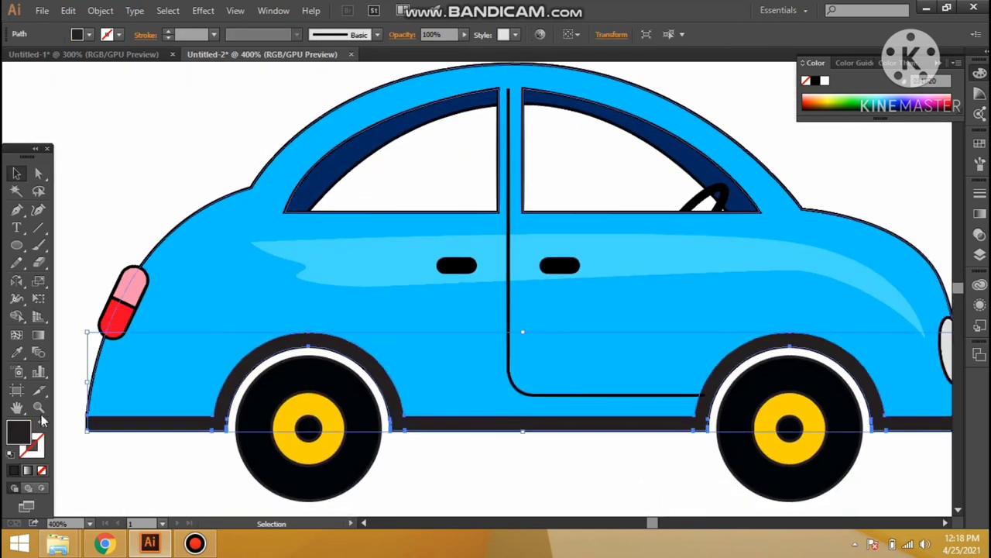
# Fill the lower body strip bright yellow via the Color Picker.
pyautogui.doubleClick(20, 430)
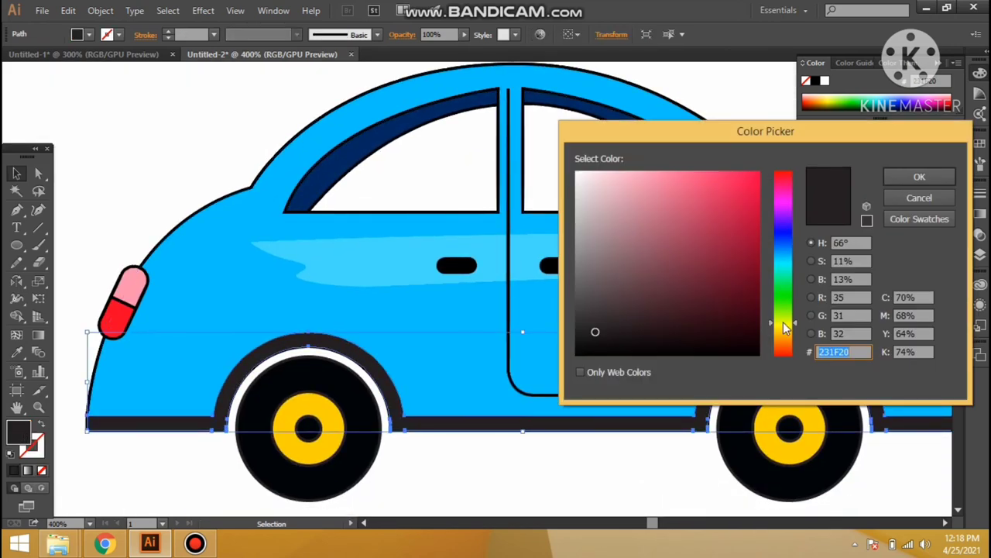
pyautogui.click(784, 328)
pyautogui.click(755, 167)
pyautogui.click(920, 176)
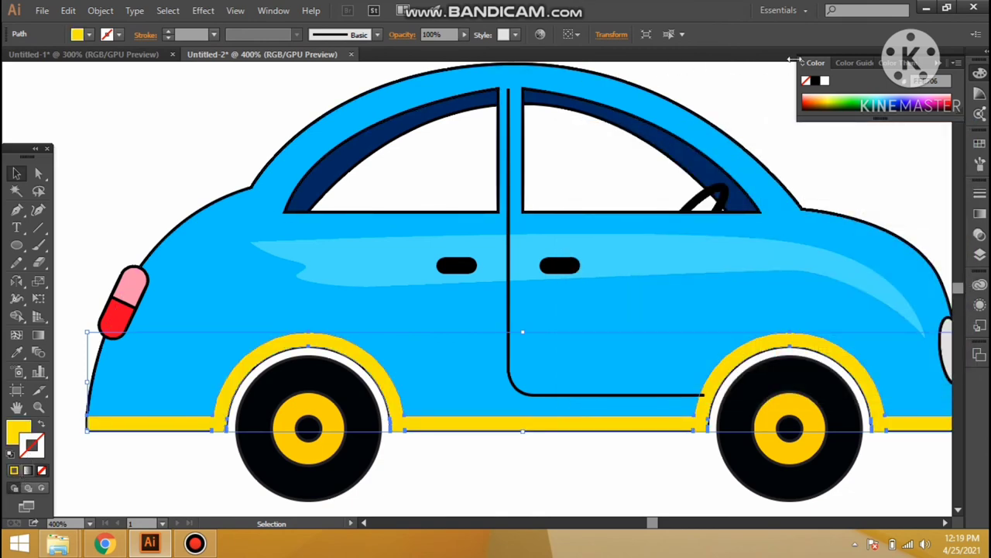
# Give the yellow strip a black outline and adjust its stroke alignment in the Stroke panel.
pyautogui.click(816, 82)
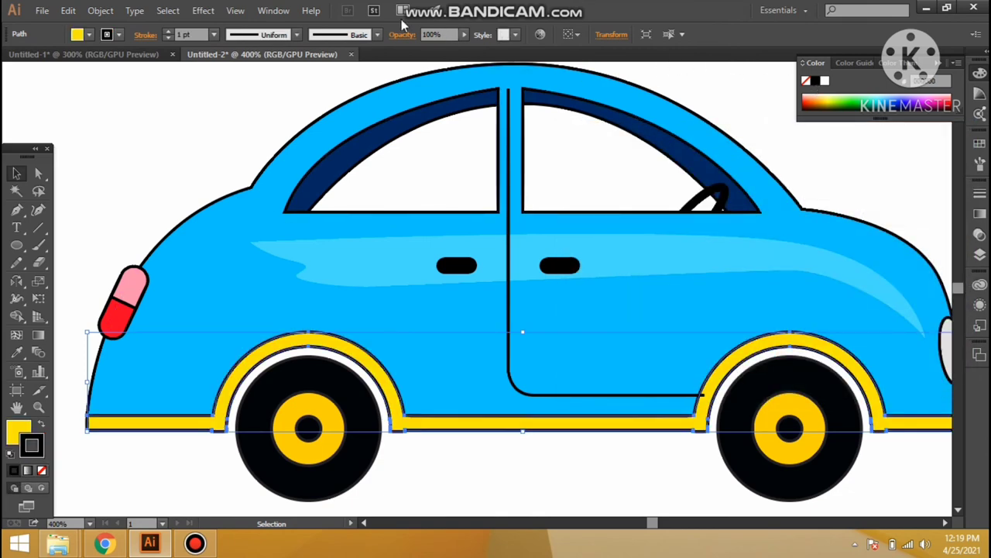
pyautogui.click(274, 10)
pyautogui.click(387, 517)
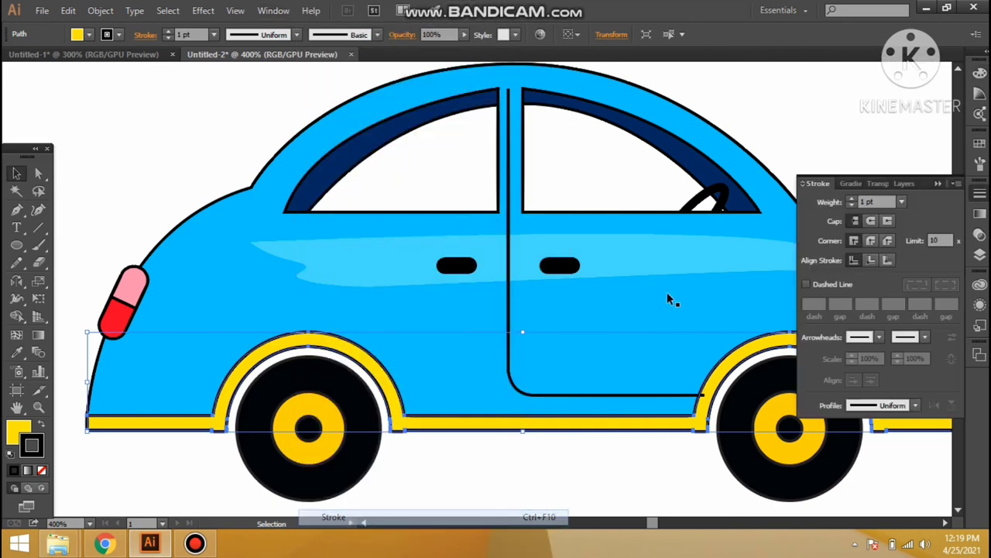
pyautogui.click(890, 260)
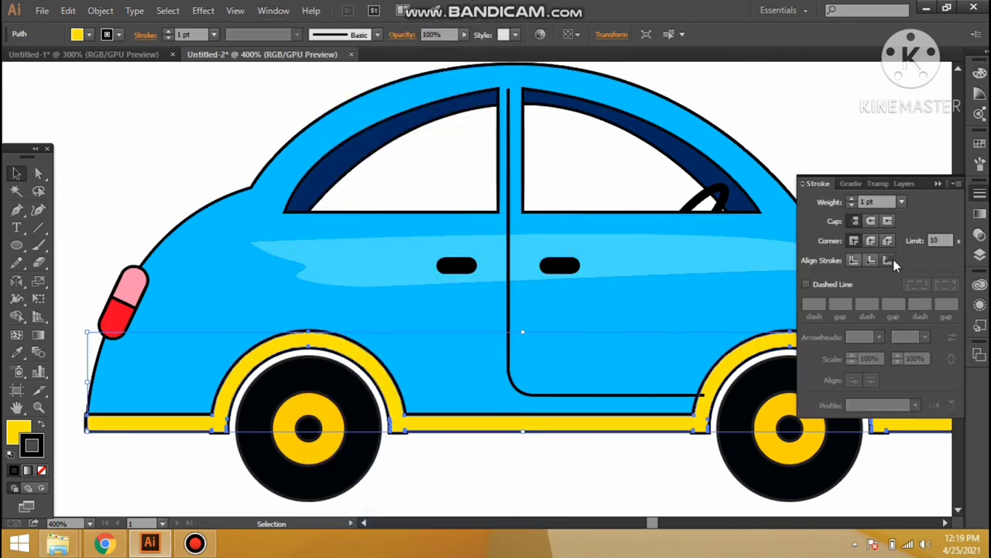
pyautogui.click(205, 217)
pyautogui.hotkey('ctrl', '-')
pyautogui.hotkey('ctrl', '-')
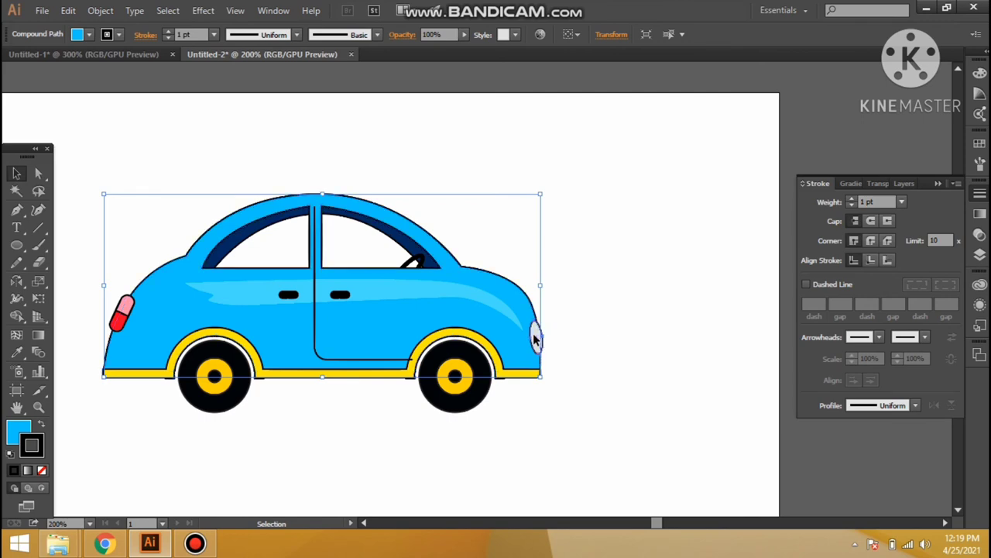
# Select the front headlight ellipse and zoom in close on it.
pyautogui.keyDown('ctrl'); pyautogui.click(544, 335); pyautogui.keyUp('ctrl')
pyautogui.hotkey('ctrl', '+')
pyautogui.hotkey('ctrl', '+')
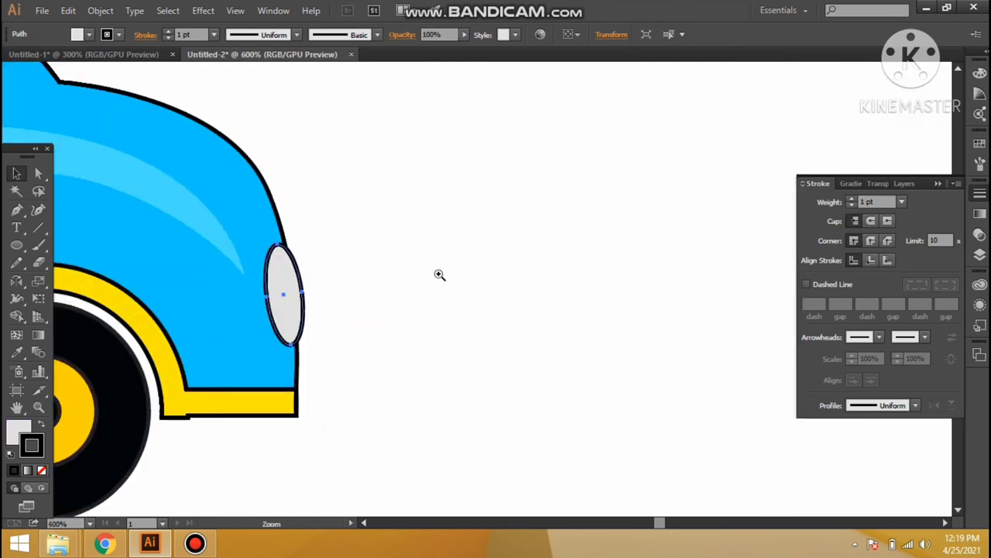
pyautogui.hotkey('ctrl', '-')
pyautogui.hotkey('ctrl', '-')
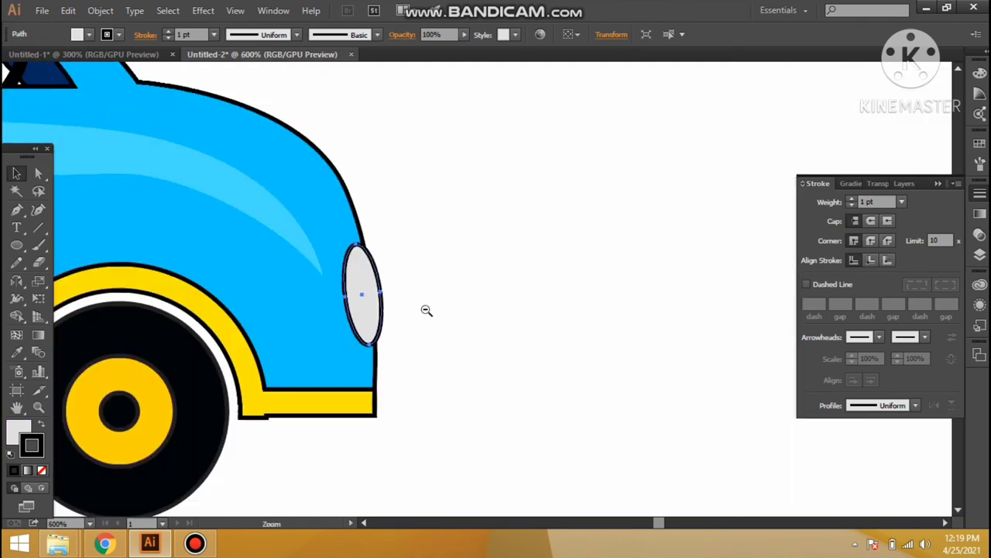
pyautogui.hotkey('ctrl', '-')
pyautogui.click(575, 263)
pyautogui.hotkey('ctrl', '+')
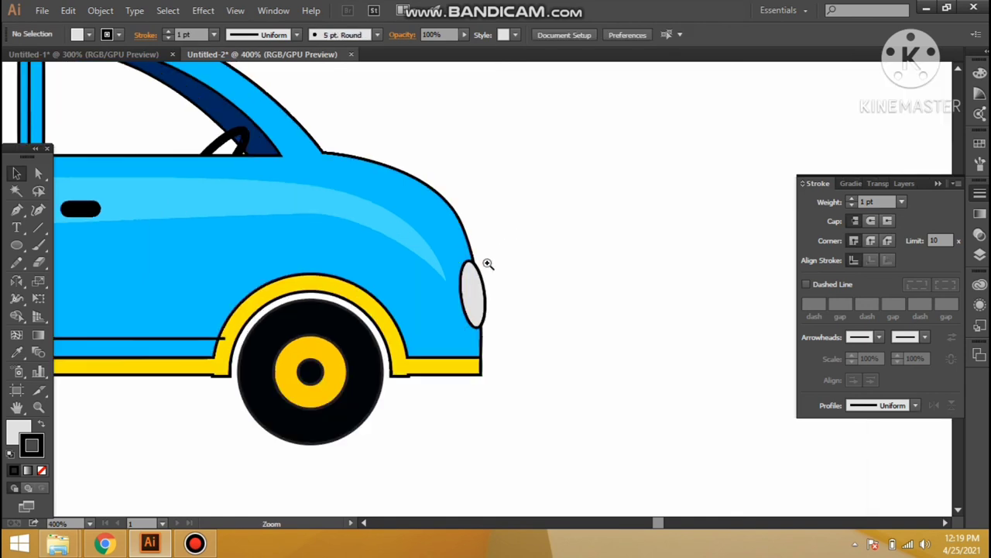
pyautogui.hotkey('ctrl', '+')
pyautogui.hotkey('ctrl', '+')
pyautogui.click(408, 321)
# Apply a radial gradient to the headlight and lighten its dark end stop to light grey.
pyautogui.click(16, 434)
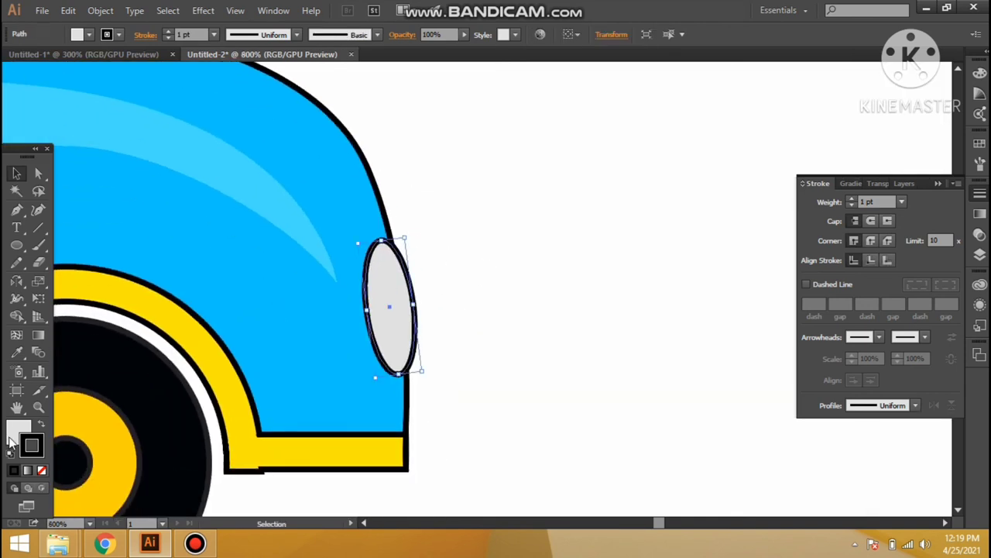
pyautogui.hotkey('ctrl', 'F9')
pyautogui.click(811, 205)
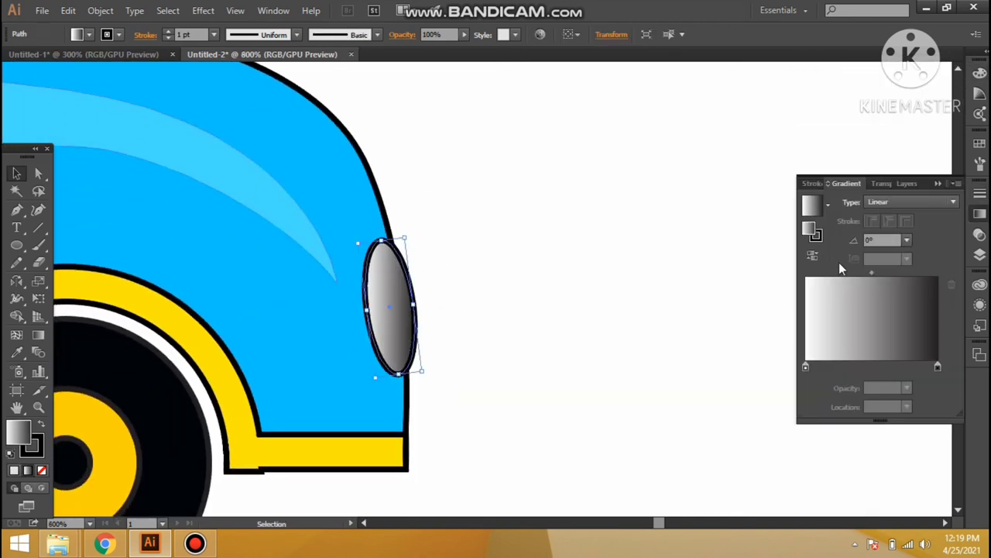
pyautogui.click(904, 202)
pyautogui.click(890, 234)
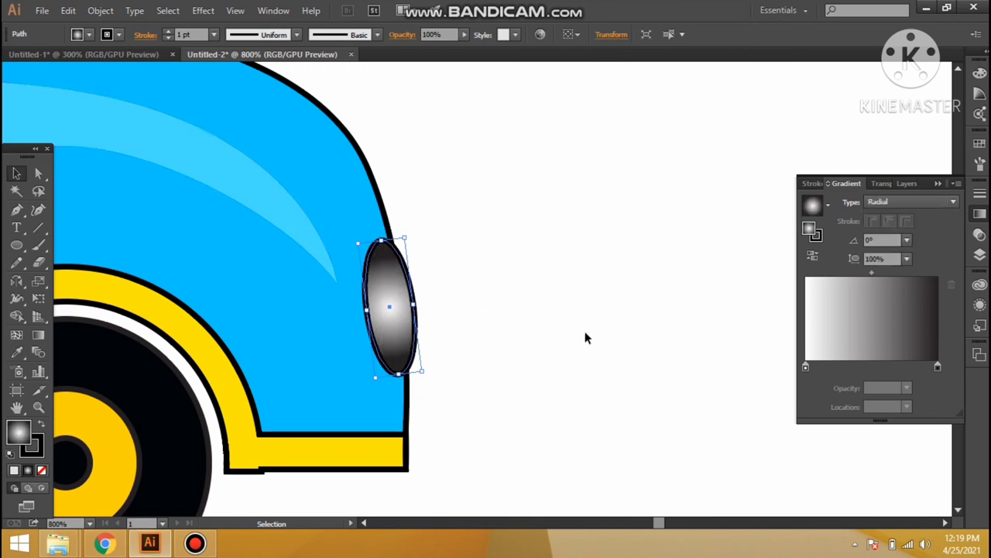
pyautogui.doubleClick(937, 366)
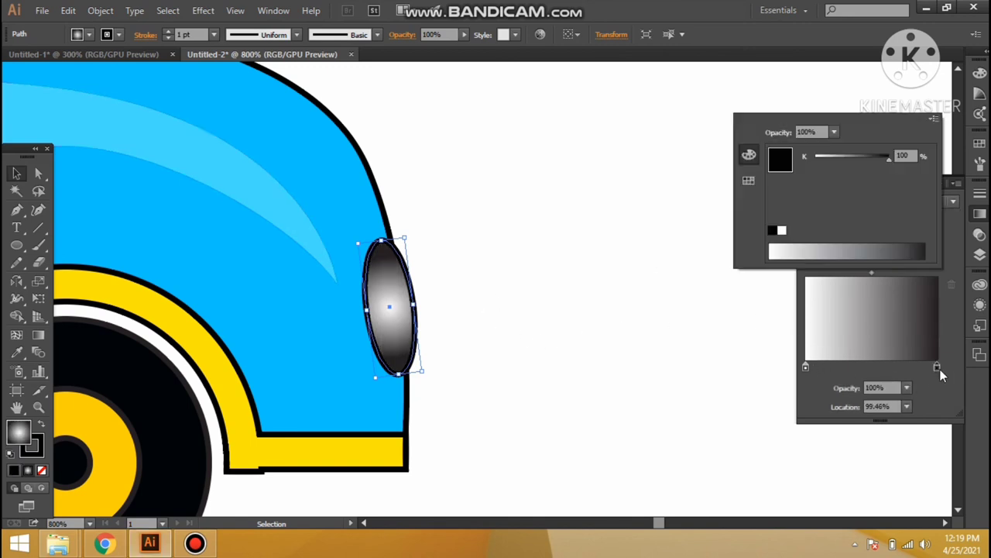
pyautogui.moveTo(844, 159); pyautogui.dragTo(840, 158)
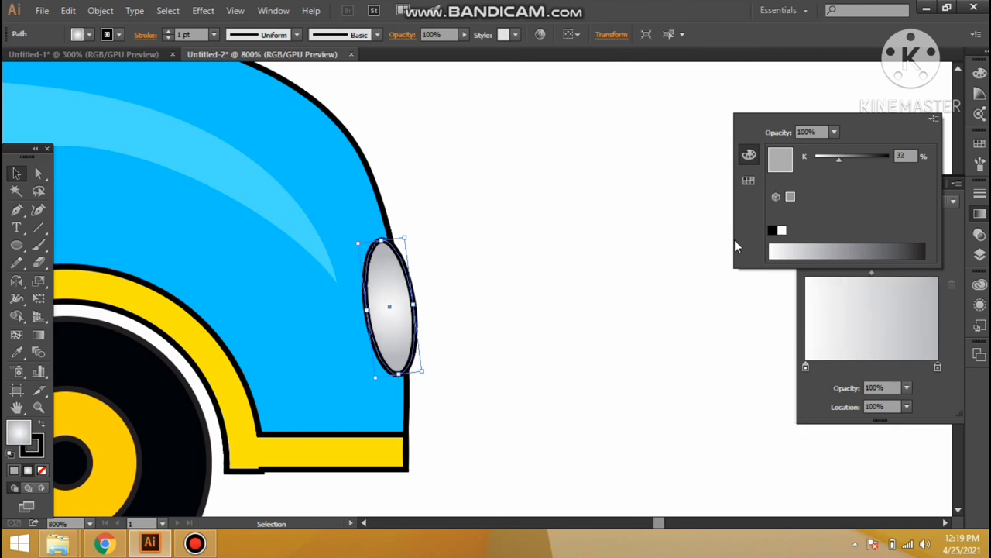
# Deselect the headlight and zoom out to show the whole car.
pyautogui.click(622, 297)
pyautogui.keyDown('alt'); pyautogui.click(395, 313); pyautogui.keyUp('alt')
pyautogui.moveTo(394, 317); pyautogui.dragTo(454, 320)
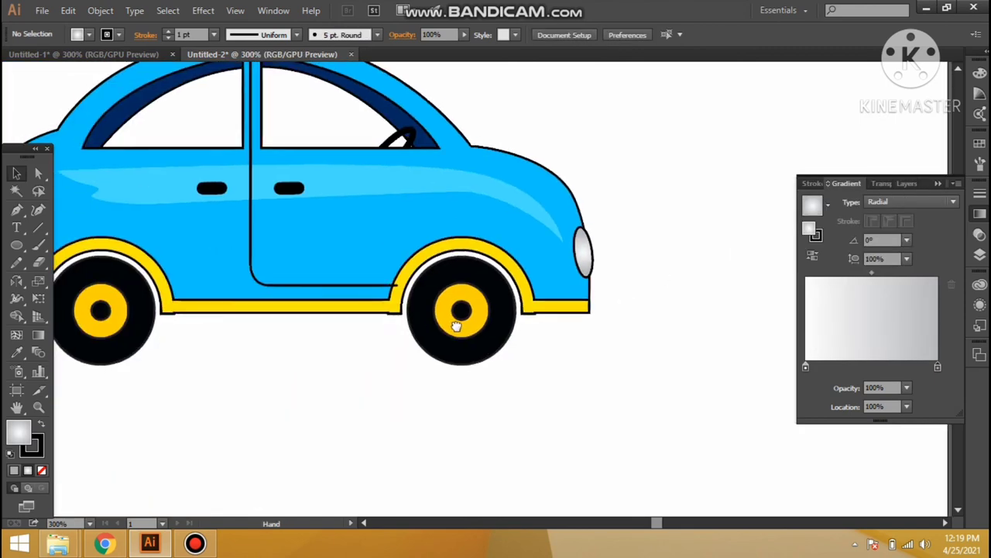
pyautogui.keyDown('alt'); pyautogui.click(328, 178); pyautogui.keyUp('alt')
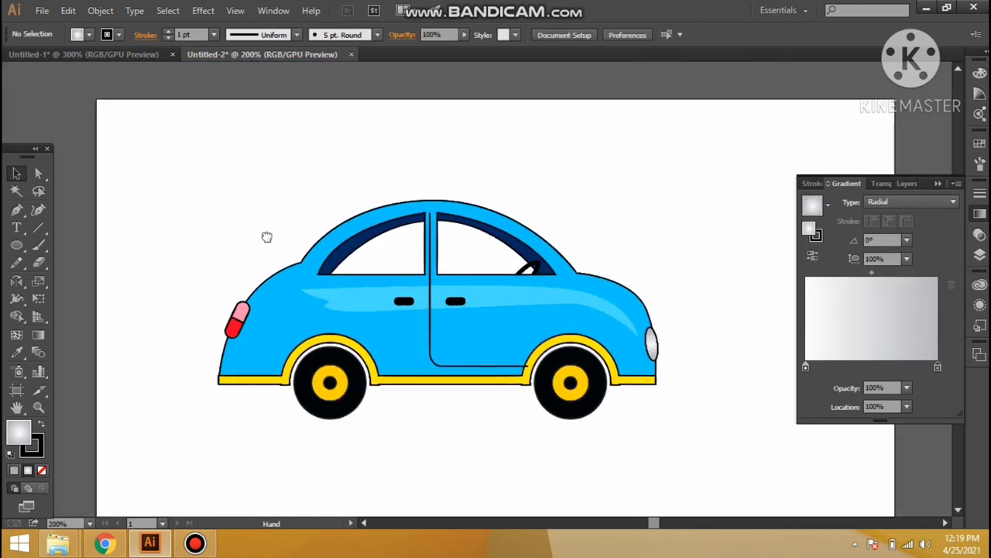
# Marquee-select every part of the car and nudge it slightly down and right.
pyautogui.moveTo(266, 237); pyautogui.dragTo(245, 292)
pyautogui.press('v')
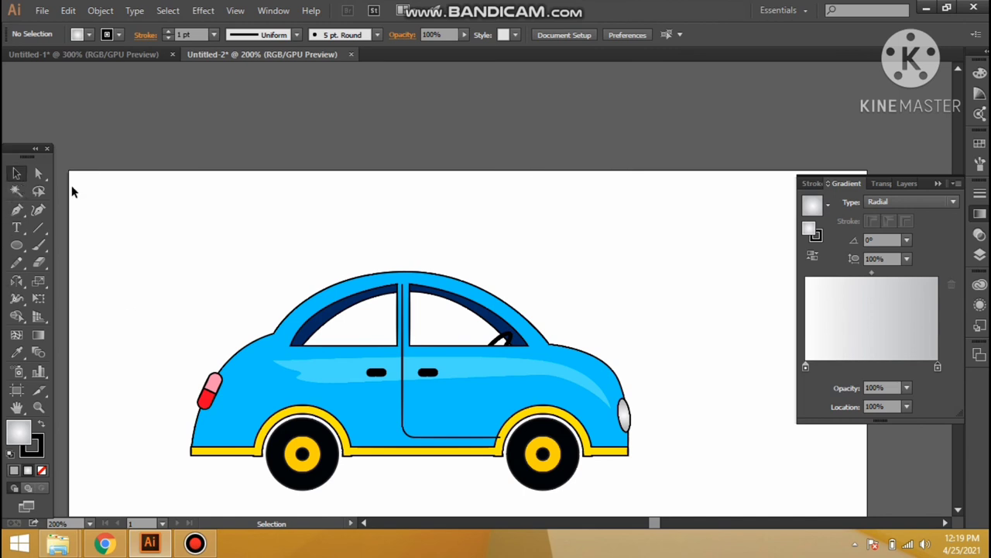
pyautogui.hotkey('ctrl', '-')
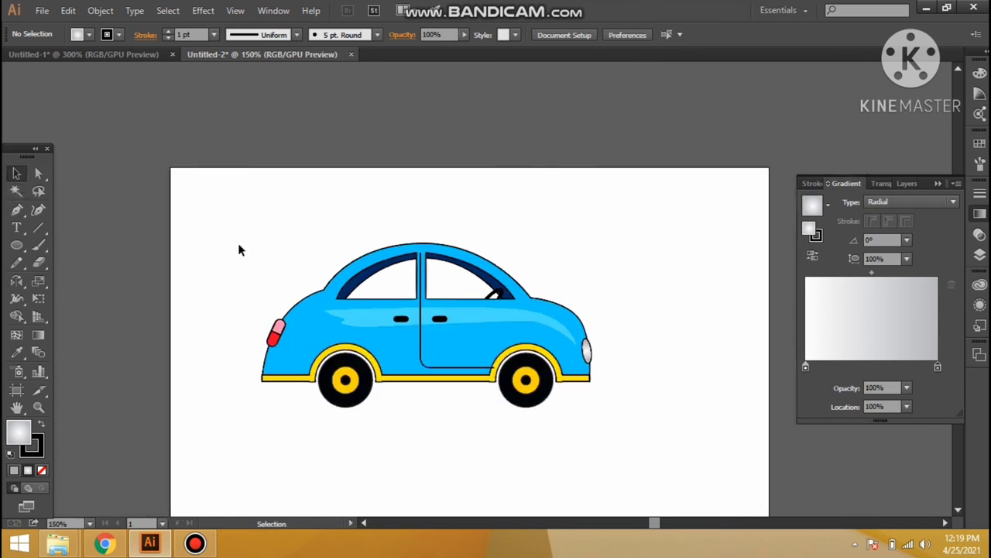
pyautogui.moveTo(239, 248); pyautogui.dragTo(604, 442)
pyautogui.press('a')
pyautogui.hotkey('ctrl', '-')
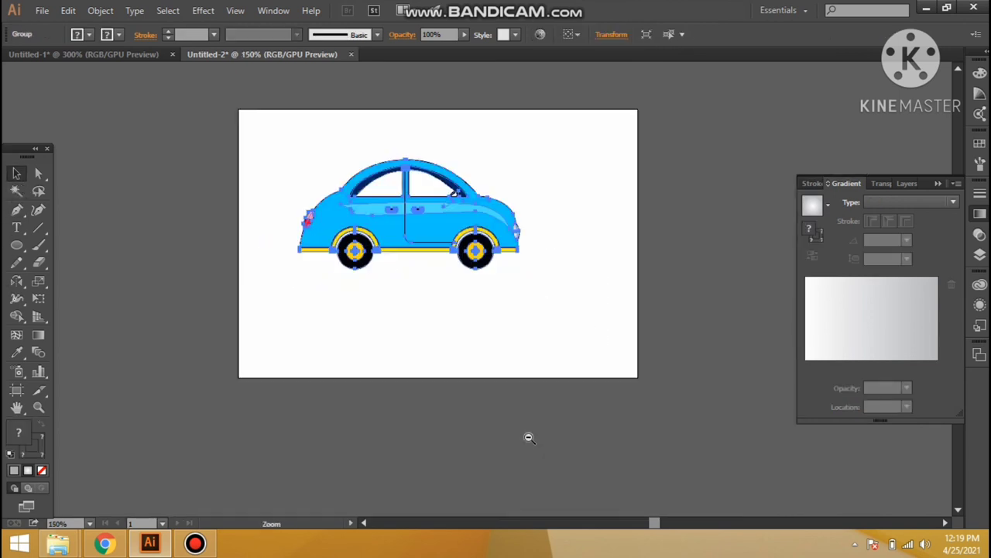
pyautogui.press('v')
pyautogui.moveTo(441, 240); pyautogui.dragTo(451, 257)
pyautogui.hotkey('ctrl', '+')
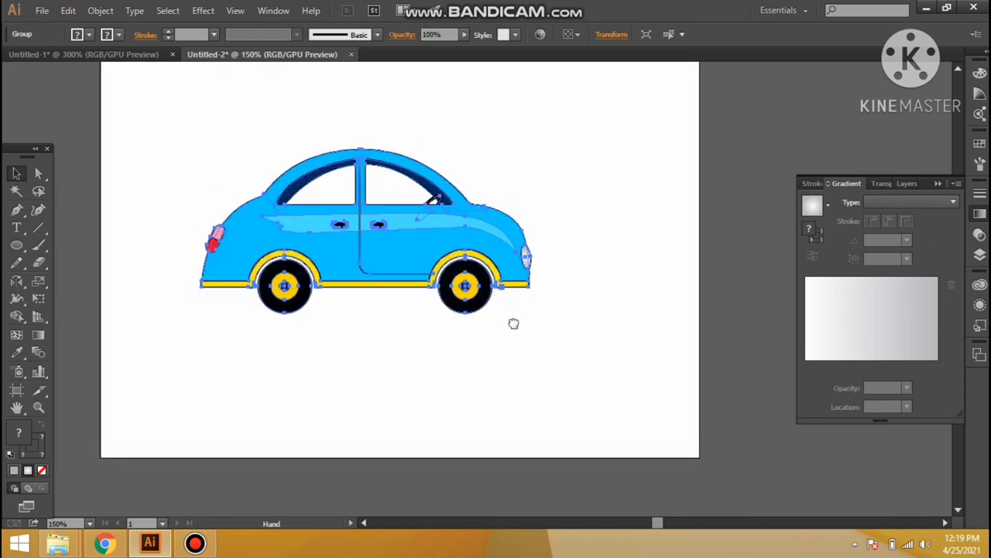
# Type 'DON'T FORGET TO SUBSCRIBE MY CHANNEL FOR MORE VIDEOS' and 'It's just starting' below the car.
pyautogui.click(17, 228)
pyautogui.click(302, 405)
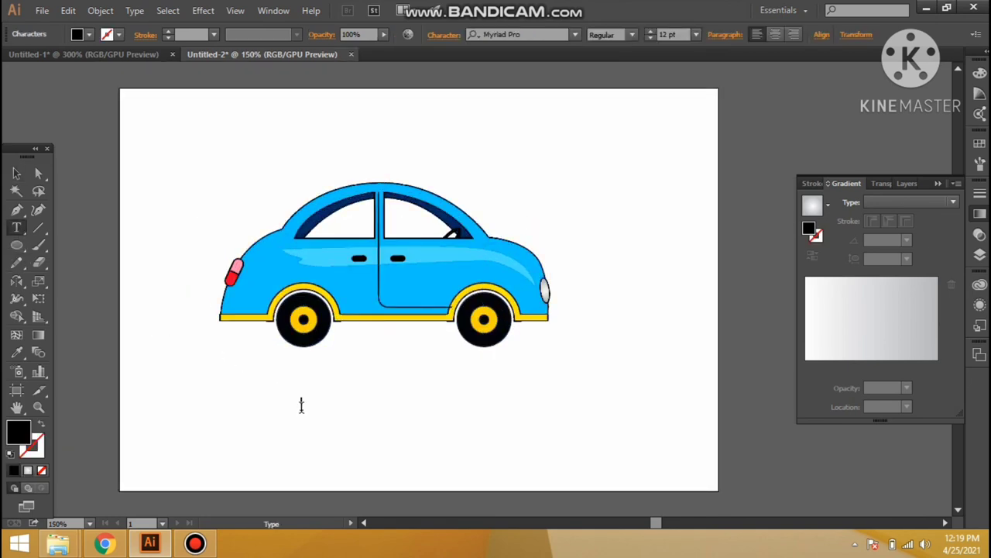
pyautogui.write('DON’T FORGET TO SUB')
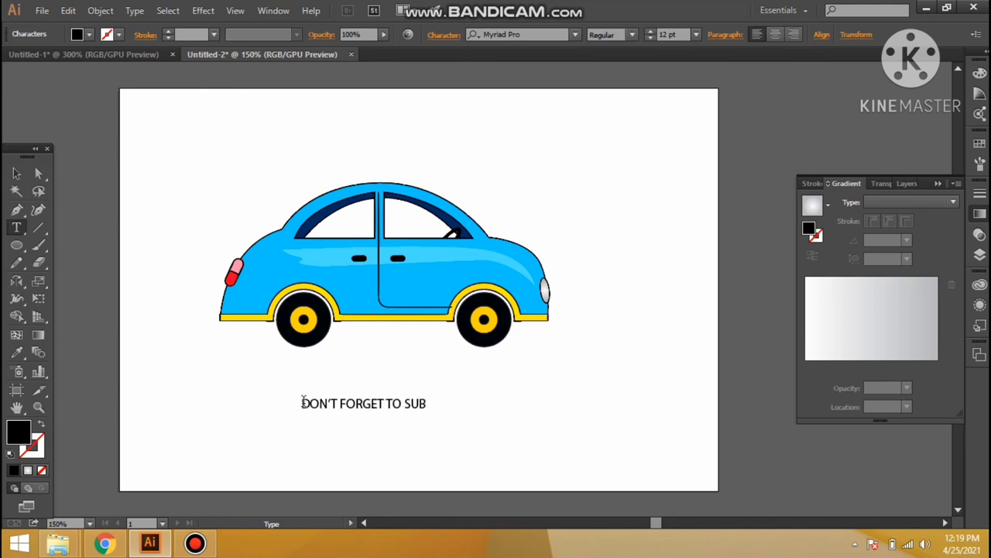
pyautogui.write(' CHANNEL FOR MORE VIDEOS')
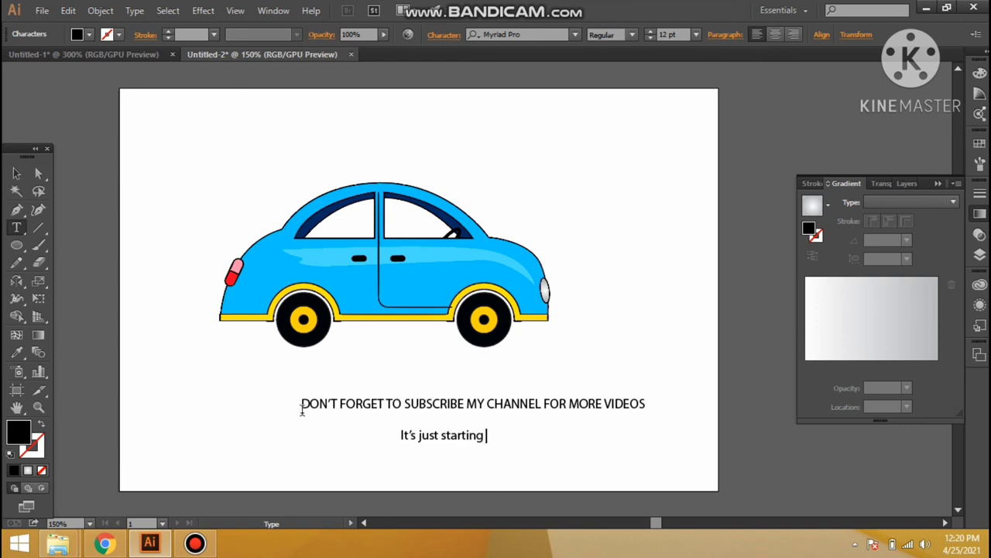
pyautogui.click(16, 173)
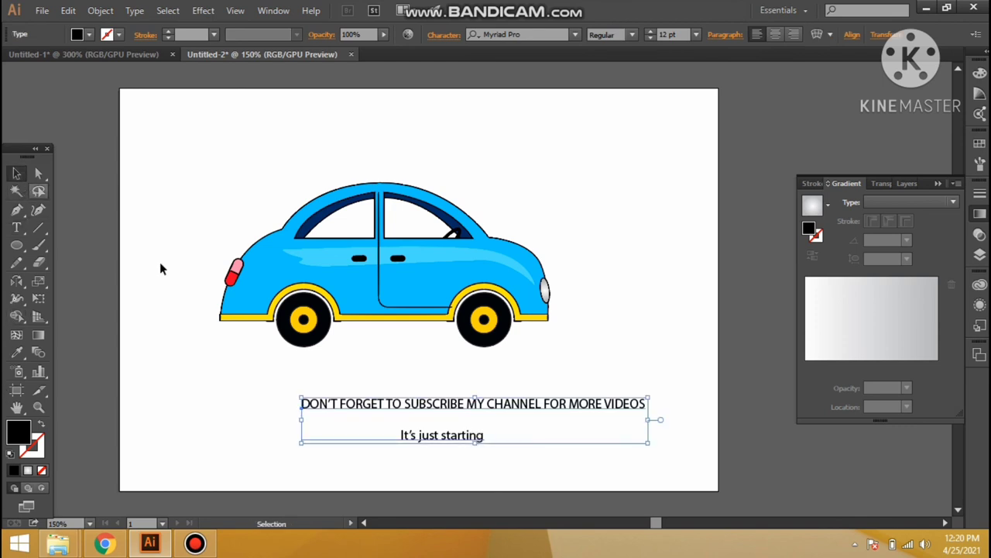
# Enlarge the caption to 18.84 pt, centre-align its lines and move it under the car.
pyautogui.moveTo(650, 397); pyautogui.dragTo(746, 384)
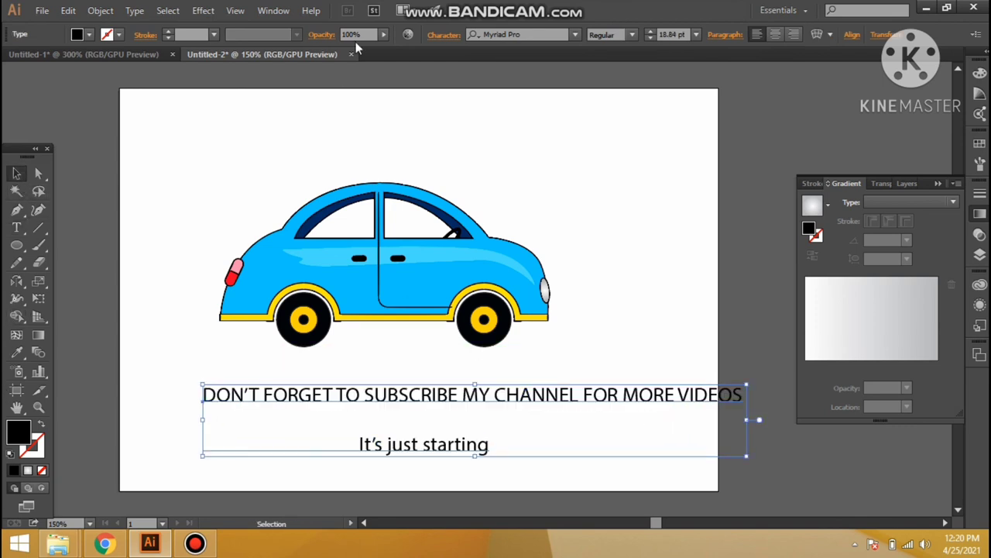
pyautogui.click(273, 10)
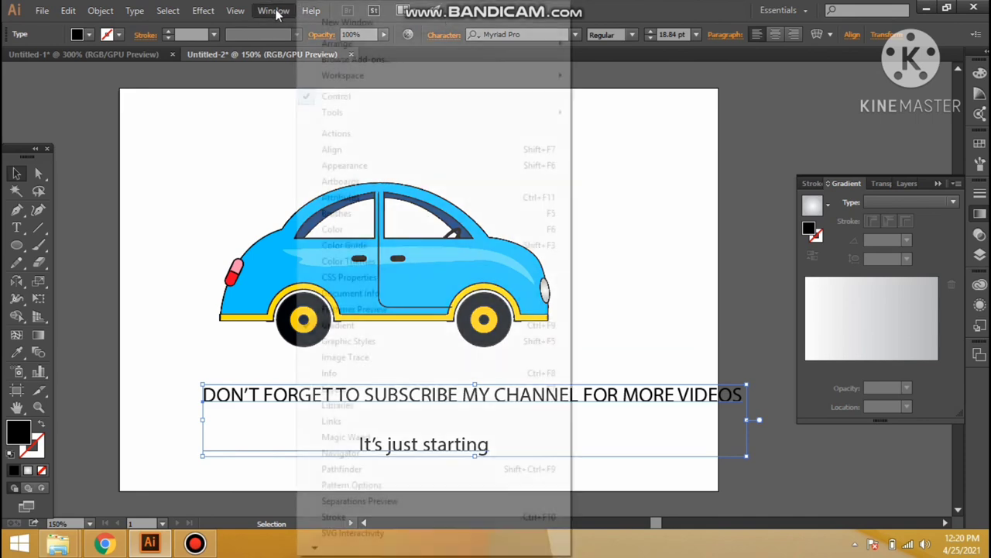
pyautogui.click(346, 150)
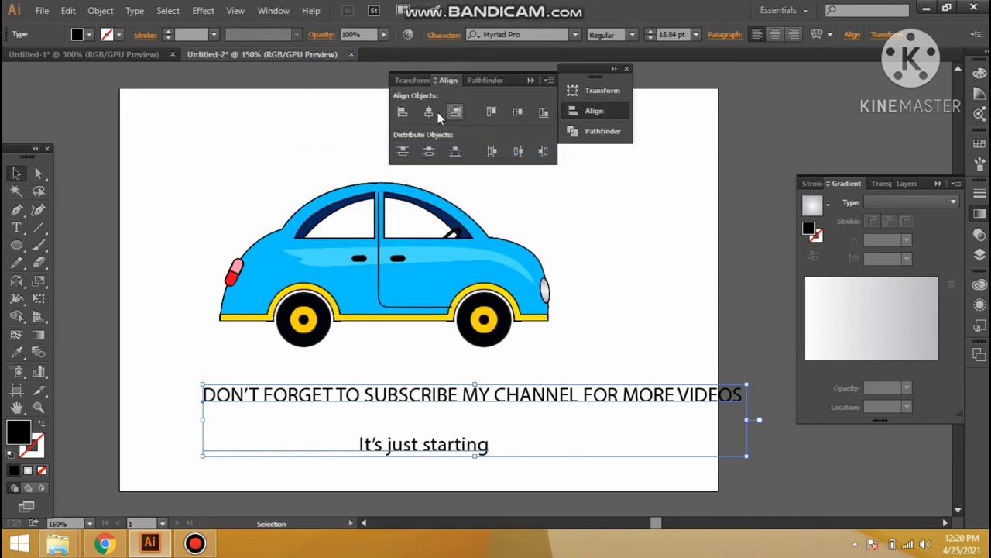
pyautogui.click(777, 38)
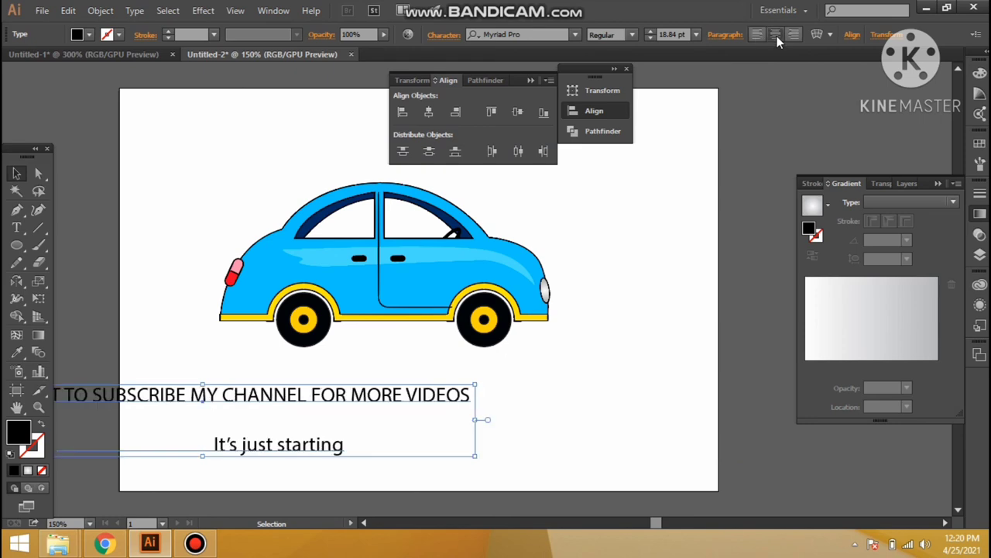
pyautogui.moveTo(368, 398)
pyautogui.mouseDown()
pyautogui.moveTo(558, 391)
pyautogui.moveTo(505, 390)
pyautogui.mouseUp()
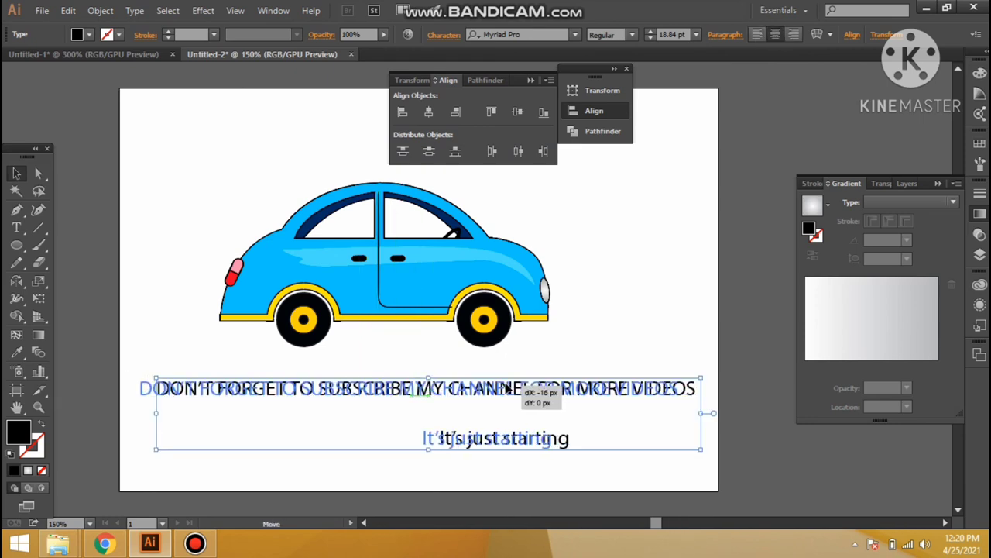
# Delete the leading space before 'It's just starting' in the caption.
pyautogui.press('t')
pyautogui.click(463, 438)
pyautogui.hotkey('ctrl', 'a')
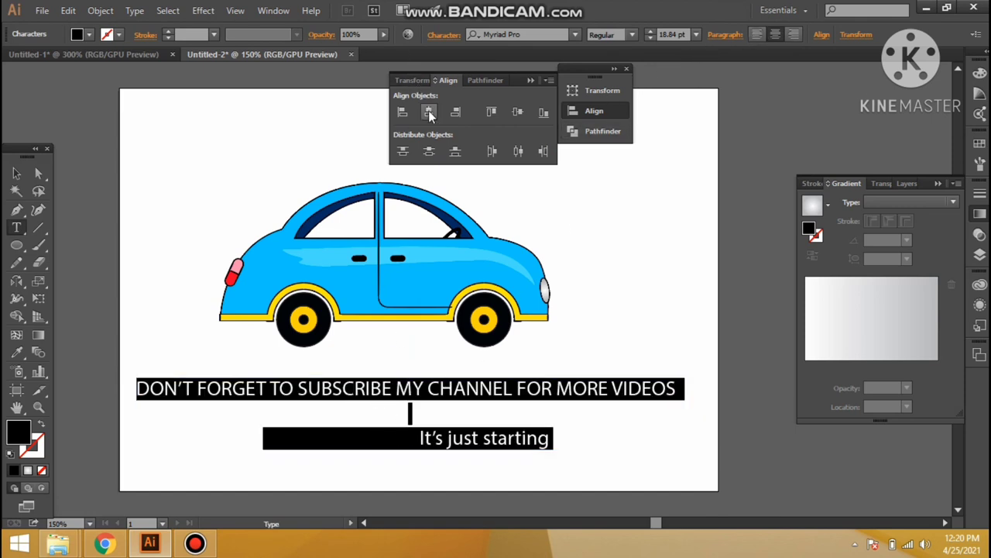
pyautogui.click(421, 437)
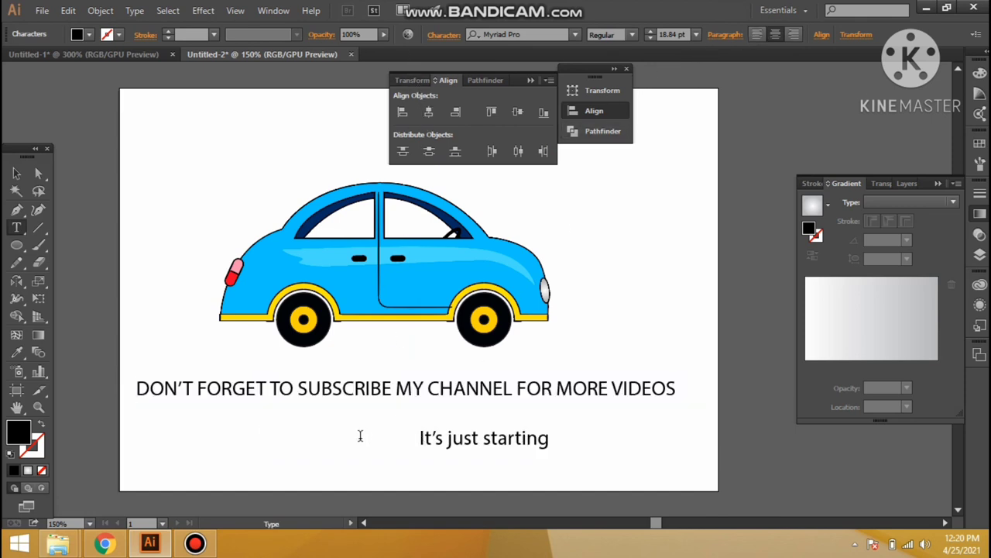
pyautogui.keyDown('shift'); pyautogui.click(251, 439); pyautogui.keyUp('shift')
pyautogui.press('BackSpace')
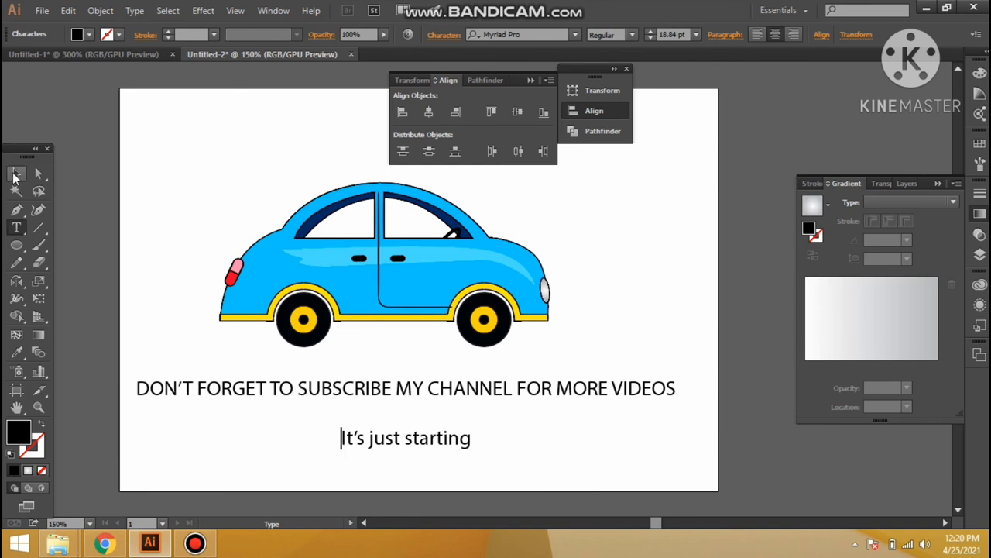
# Zoom out to review the centred caption beneath the finished car.
pyautogui.click(15, 174)
pyautogui.click(313, 360)
pyautogui.hotkey('ctrl', '-')
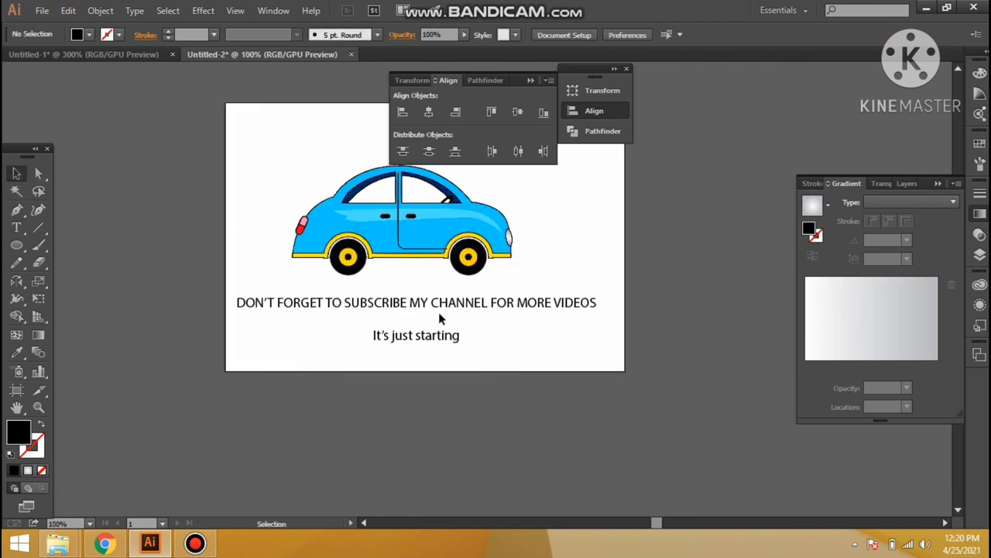
pyautogui.click(439, 319)
pyautogui.doubleClick(467, 336)
pyautogui.moveTo(466, 345); pyautogui.dragTo(461, 385)
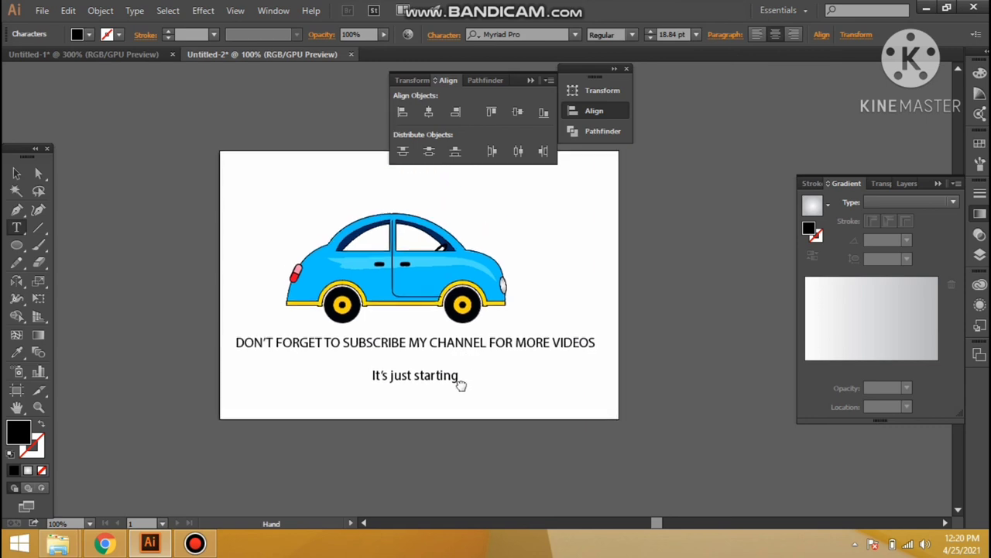
pyautogui.hotkey('ctrl', '+')
pyautogui.press('Escape')
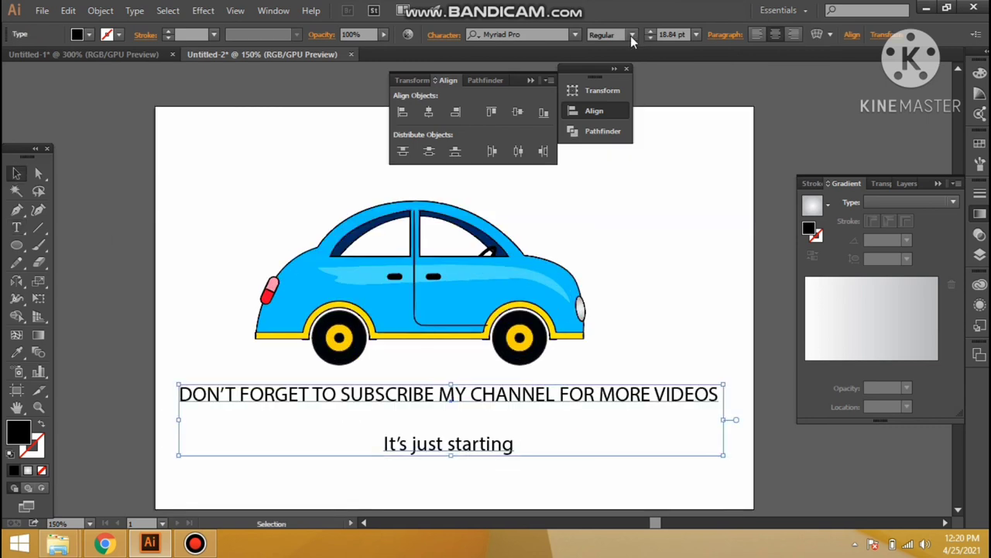